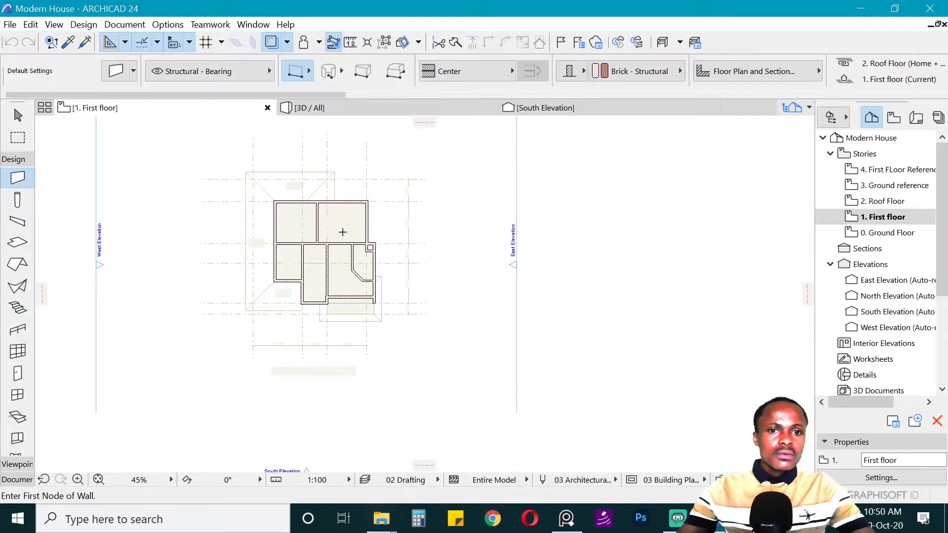
Zoom in and check the Ground, Roof and First floor plans, finishing on the Ground Floor.
{"action": "scroll", "coordinate": [342, 228], "scroll_direction": "up", "scroll_amount": 2}
{"action": "scroll", "coordinate": [249, 165], "scroll_direction": "up", "scroll_amount": 2}
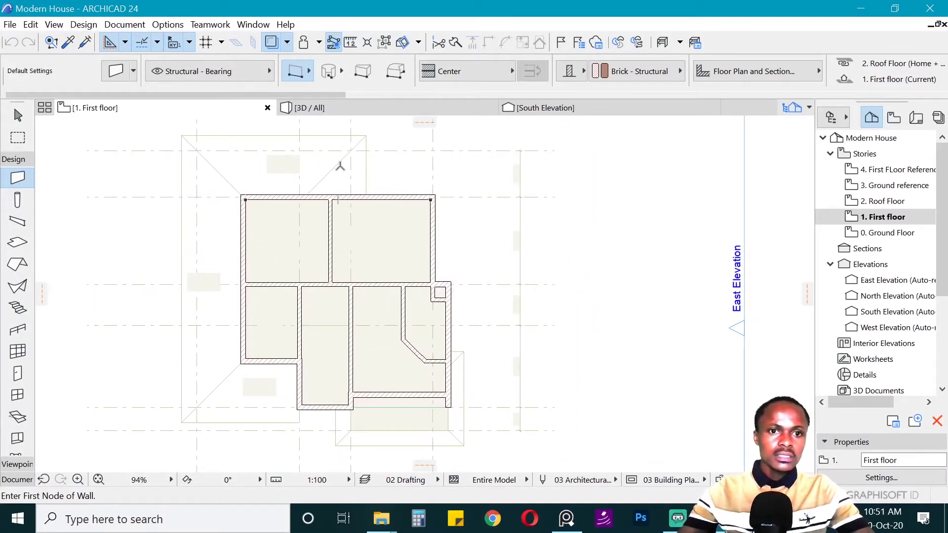
{"action": "double_click", "coordinate": [884, 233]}
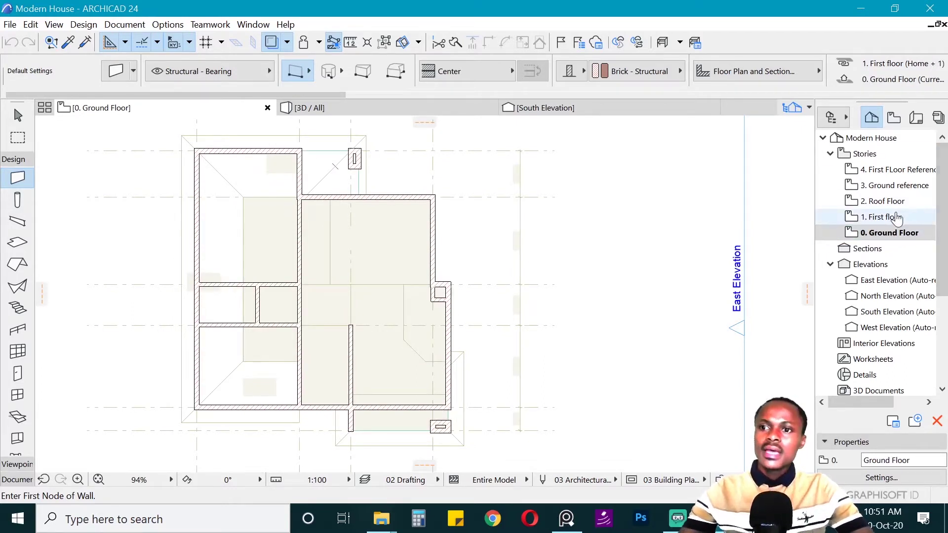
{"action": "double_click", "coordinate": [882, 202]}
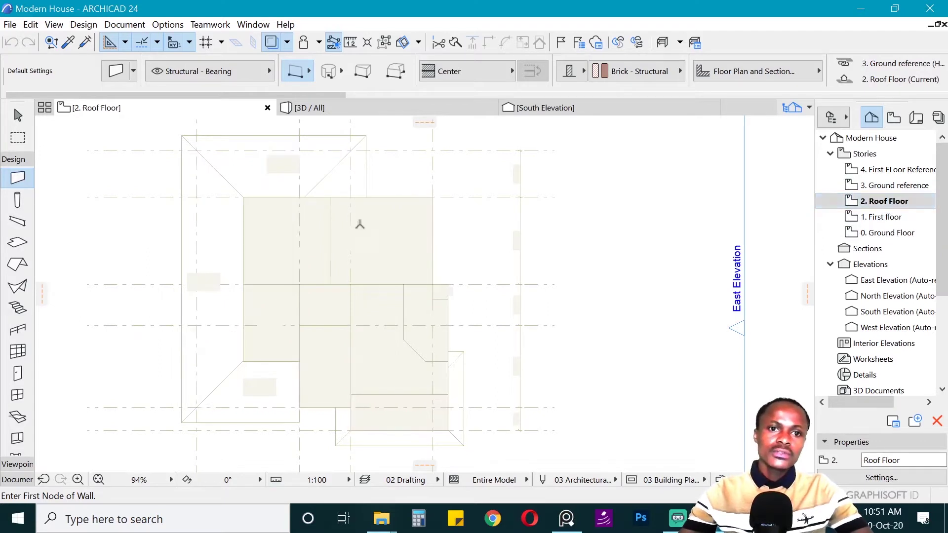
{"action": "double_click", "coordinate": [874, 217]}
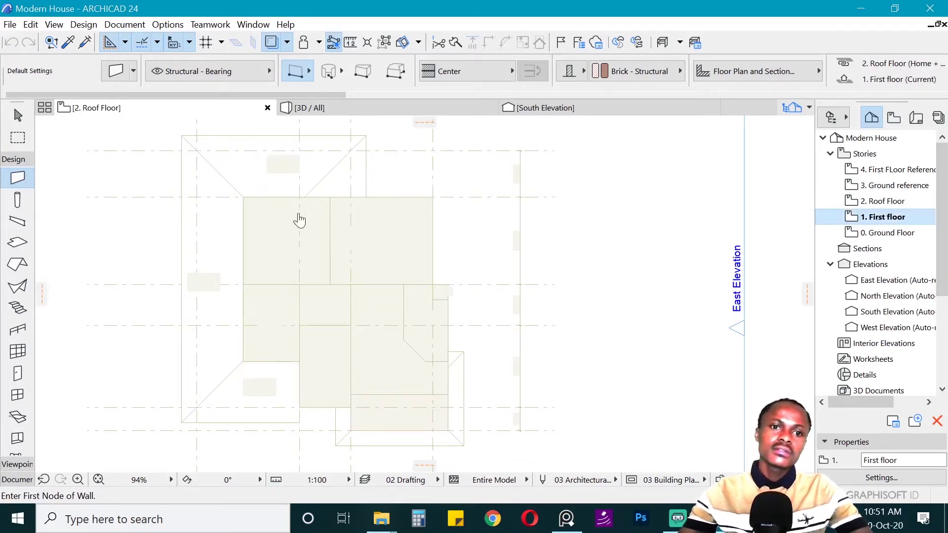
{"action": "double_click", "coordinate": [881, 232]}
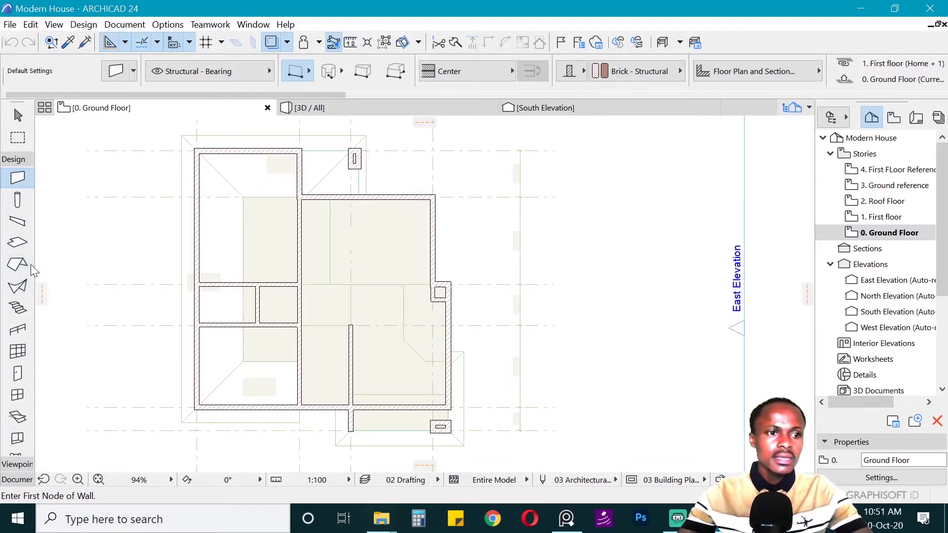
In the roof default settings, make the roof a single Basic structure layer 150 thick.
{"action": "left_click", "coordinate": [18, 265]}
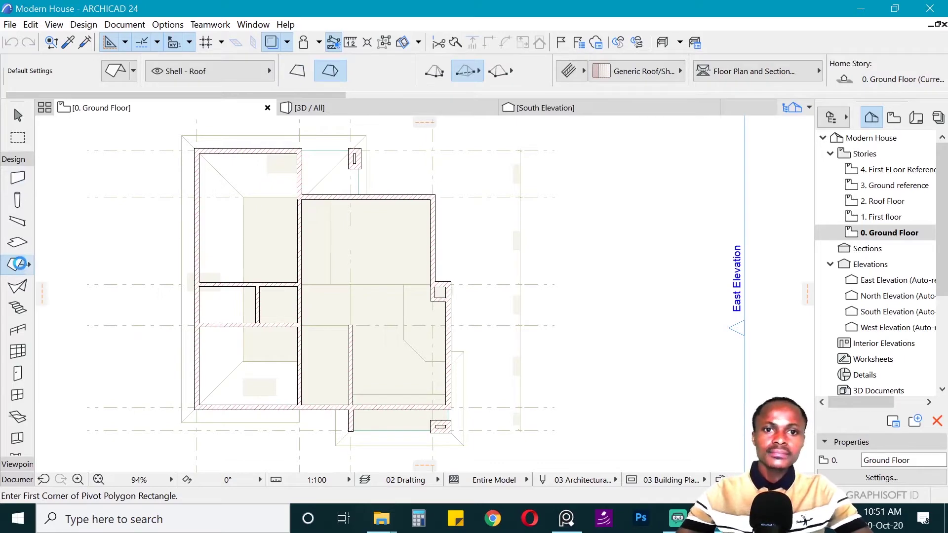
{"action": "double_click", "coordinate": [18, 264]}
{"action": "left_click_drag", "start_coordinate": [487, 12], "coordinate": [645, 14]}
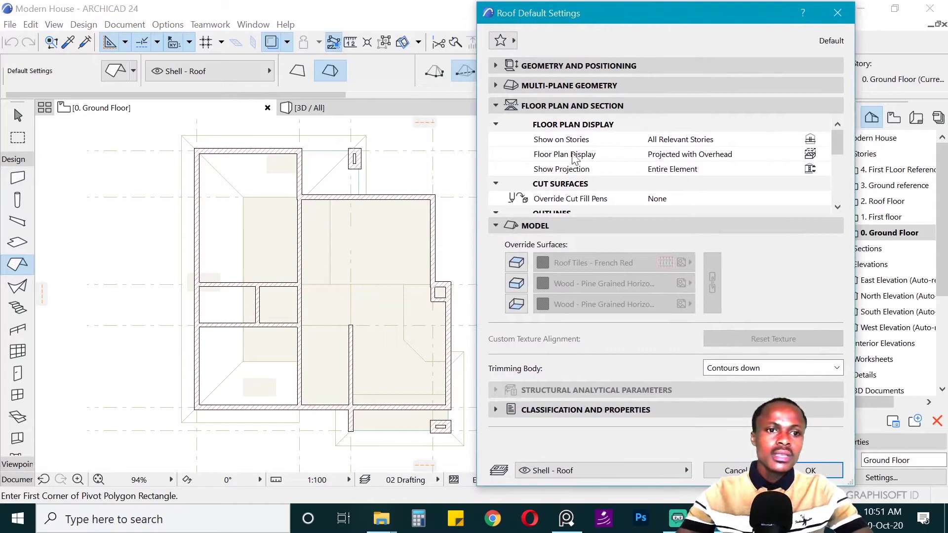
{"action": "left_click", "coordinate": [582, 64]}
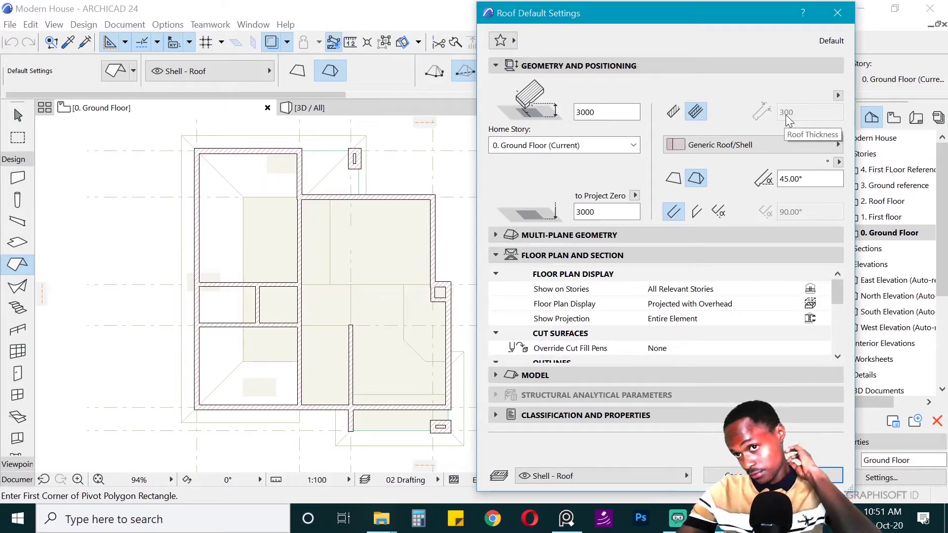
{"action": "left_click", "coordinate": [674, 114]}
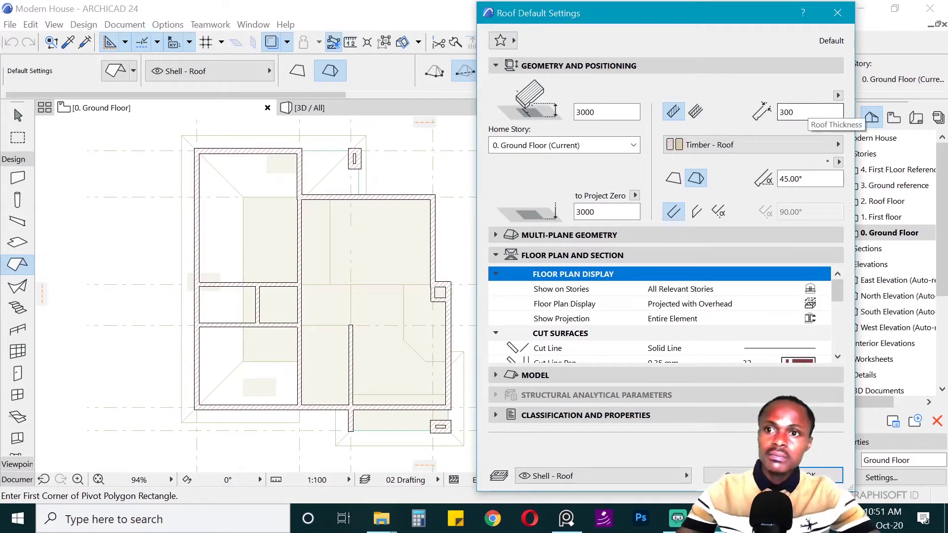
{"action": "left_click", "coordinate": [805, 112]}
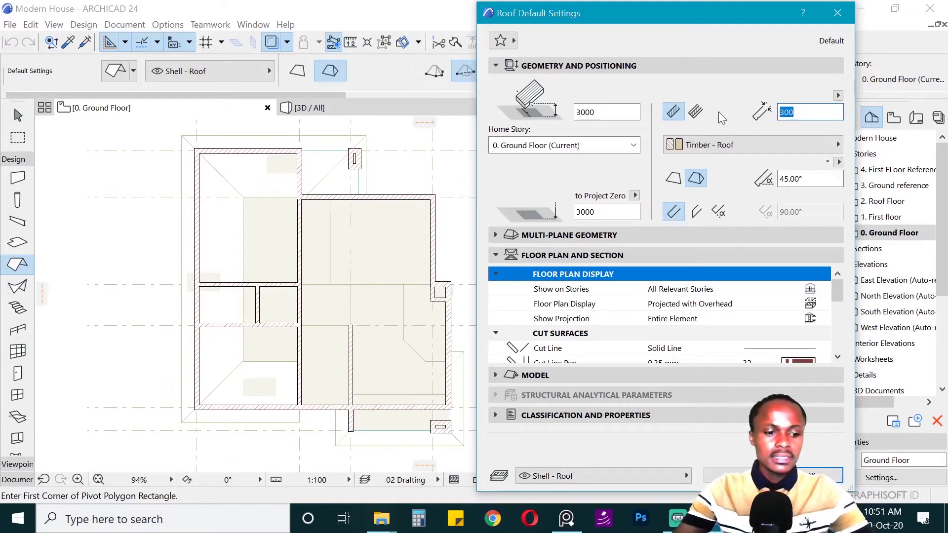
{"action": "type", "text": "150"}
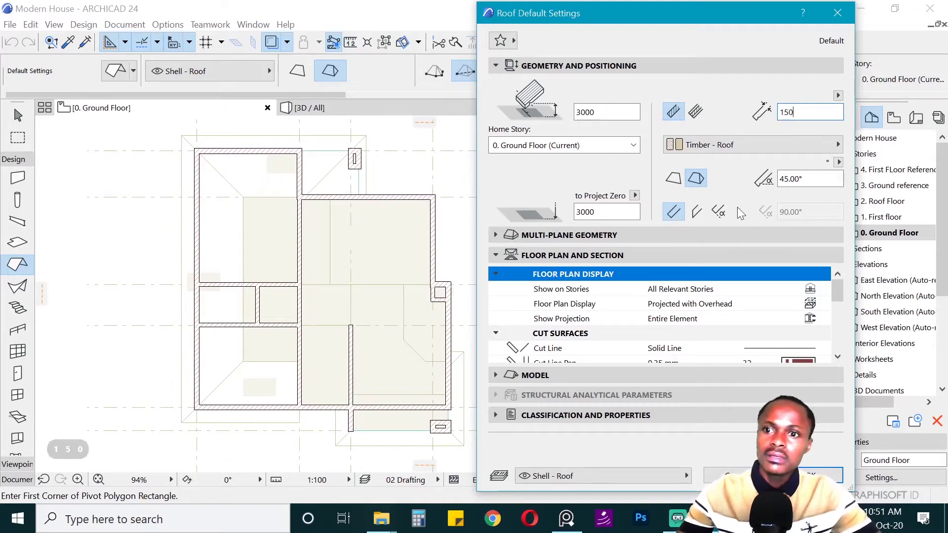
Set the roof pitch to 25° and the eaves overhang offset to 600.
{"action": "left_click", "coordinate": [819, 179]}
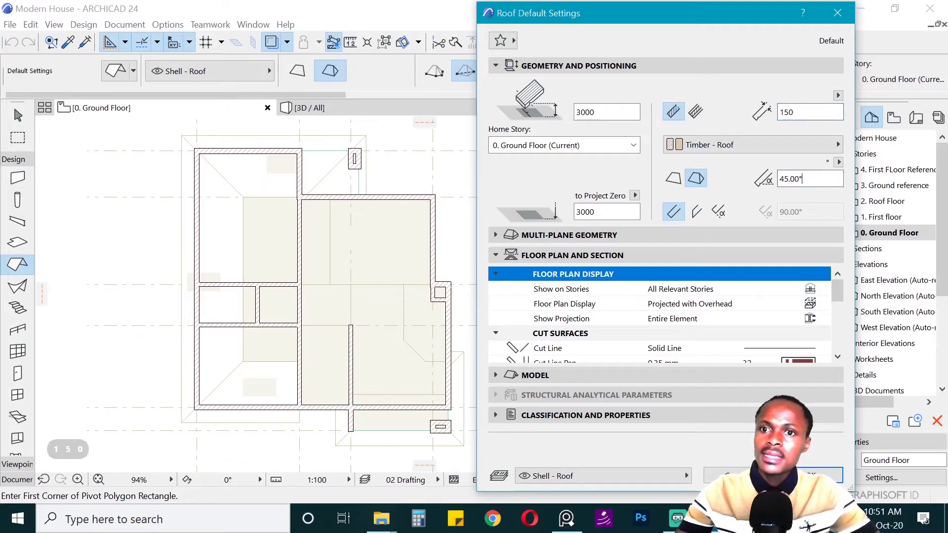
{"action": "key", "text": "ctrl+a"}
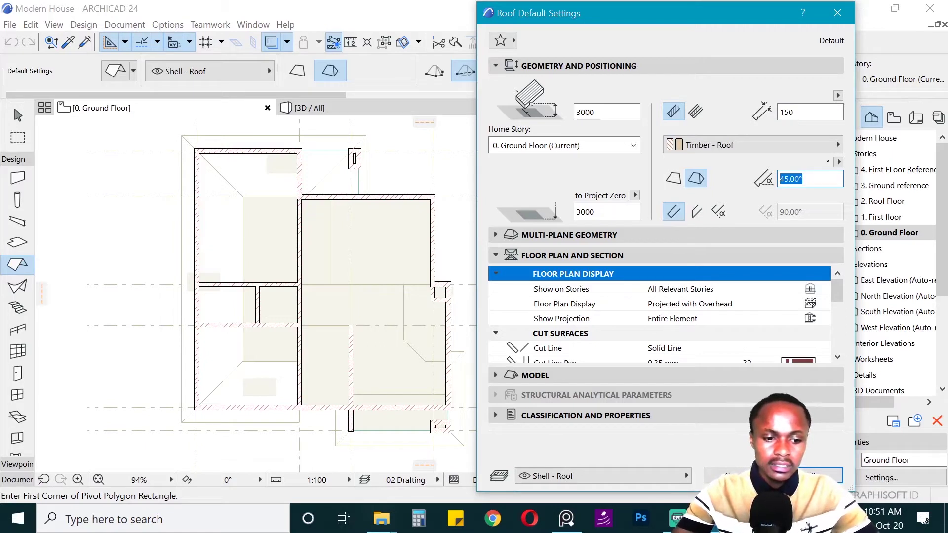
{"action": "type", "text": "25"}
{"action": "left_click", "coordinate": [779, 187]}
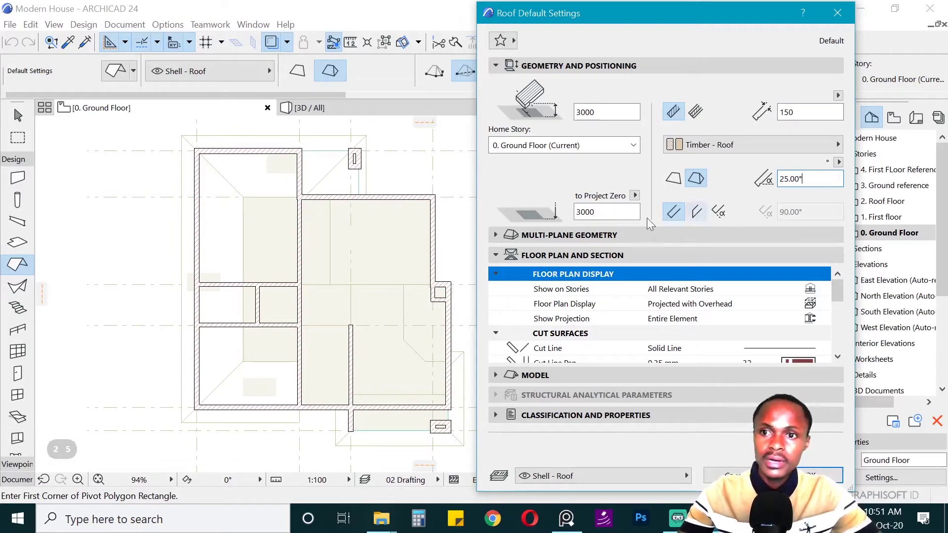
{"action": "left_click", "coordinate": [517, 237]}
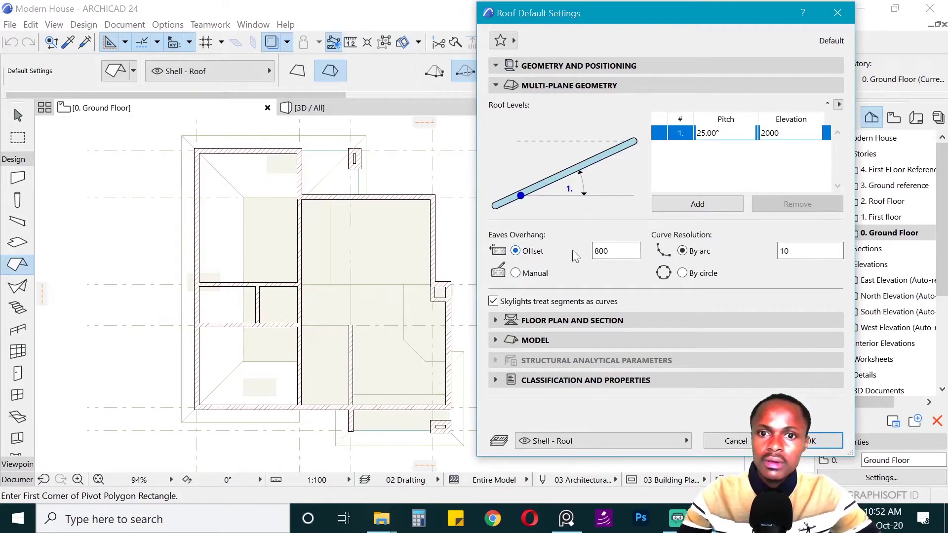
{"action": "double_click", "coordinate": [634, 243]}
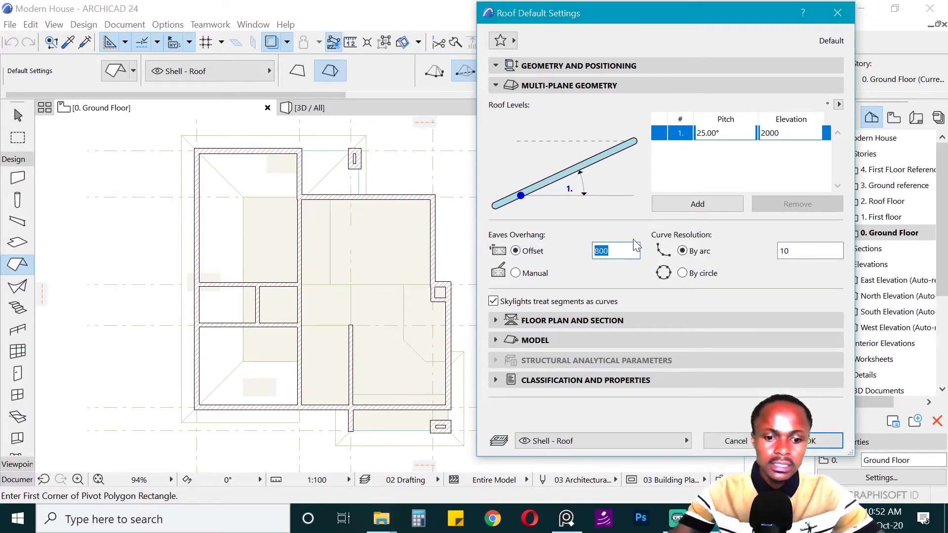
{"action": "type", "text": "600"}
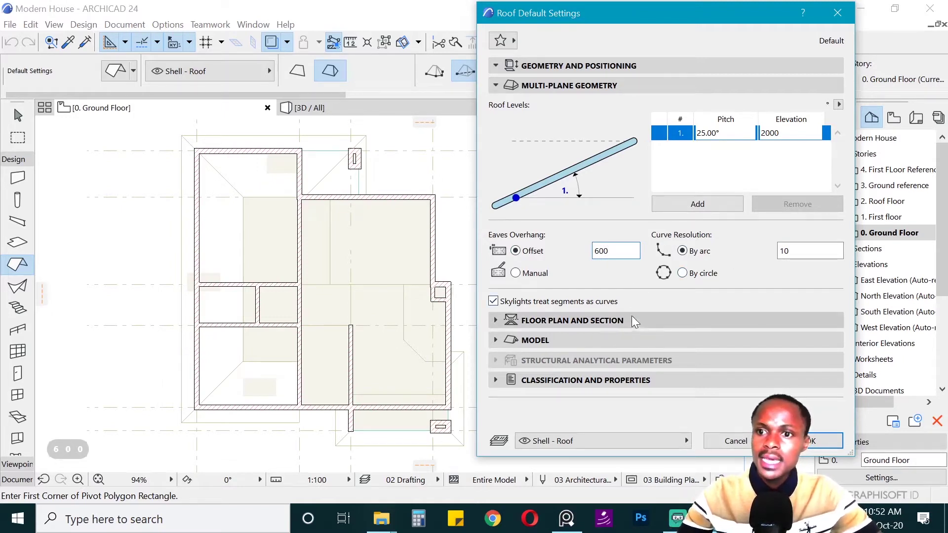
Enable surface overrides for the roof's top, edge and bottom.
{"action": "left_click", "coordinate": [595, 320]}
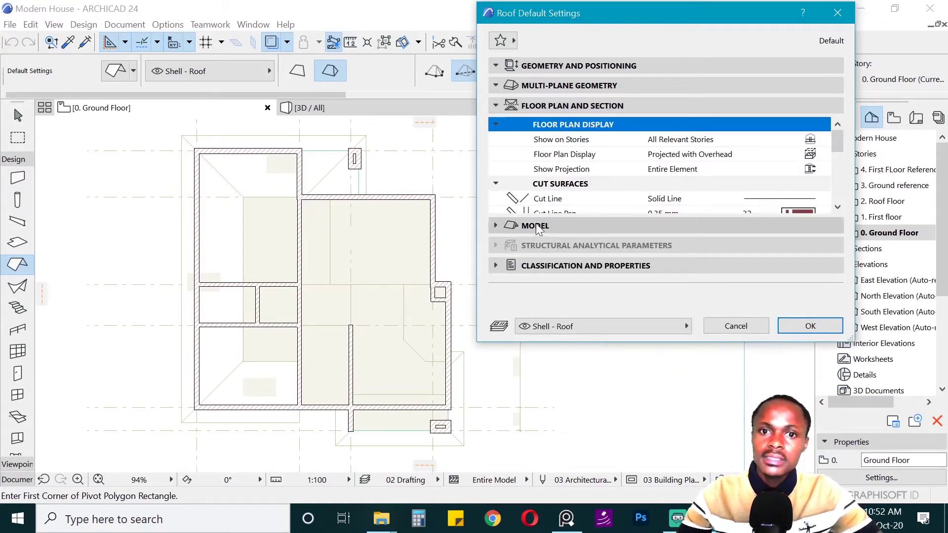
{"action": "left_click", "coordinate": [573, 106]}
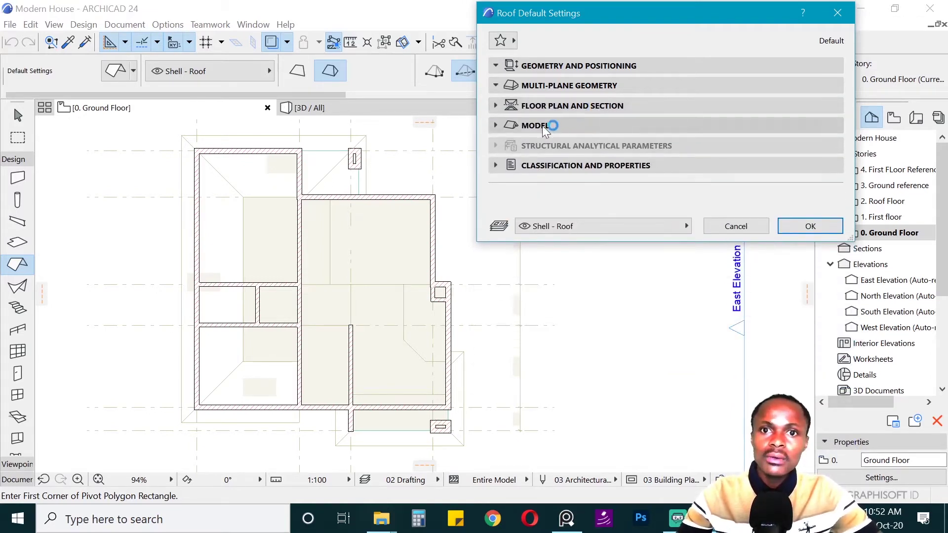
{"action": "left_click", "coordinate": [538, 125]}
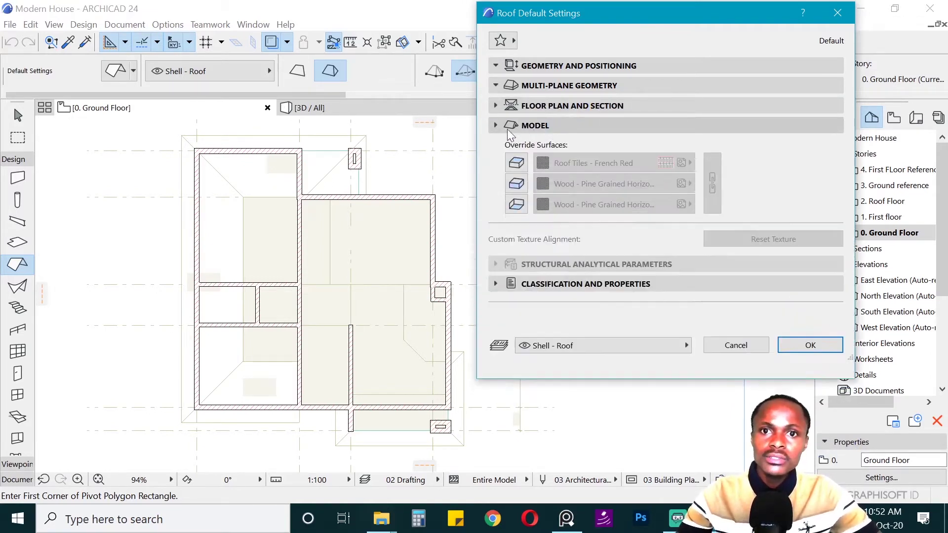
{"action": "left_click", "coordinate": [517, 165]}
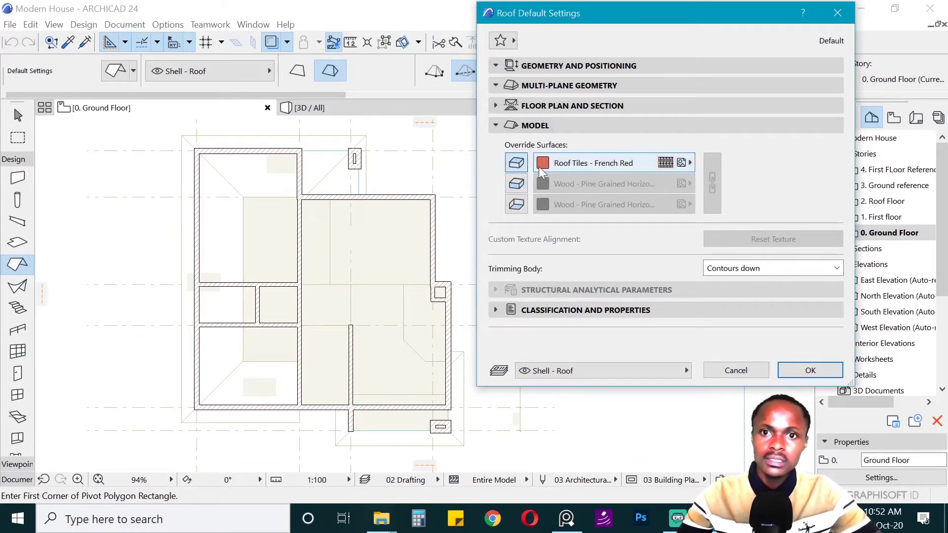
{"action": "left_click", "coordinate": [516, 184]}
{"action": "left_click", "coordinate": [516, 205]}
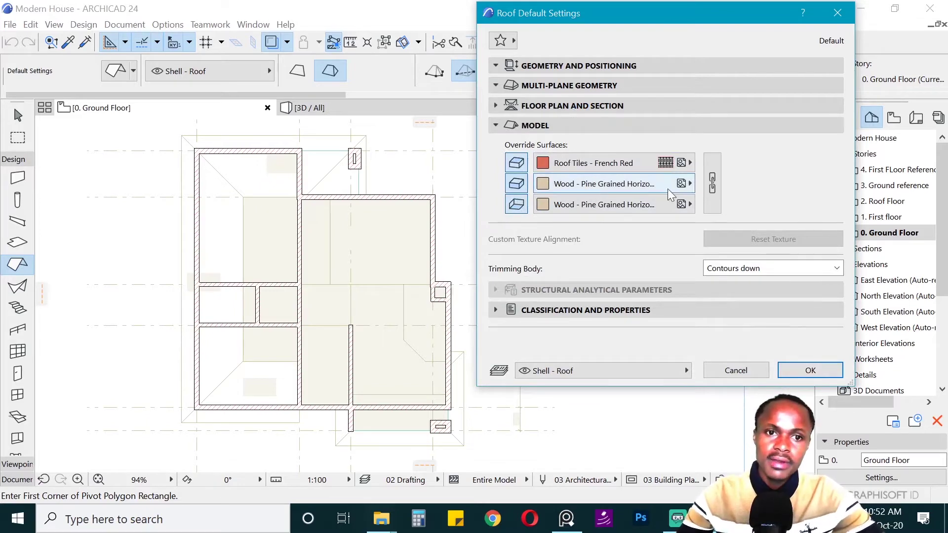
Set the roof top surface to Roof - Asphalt Shingle Gray, checking the reference render.
{"action": "left_click", "coordinate": [635, 158]}
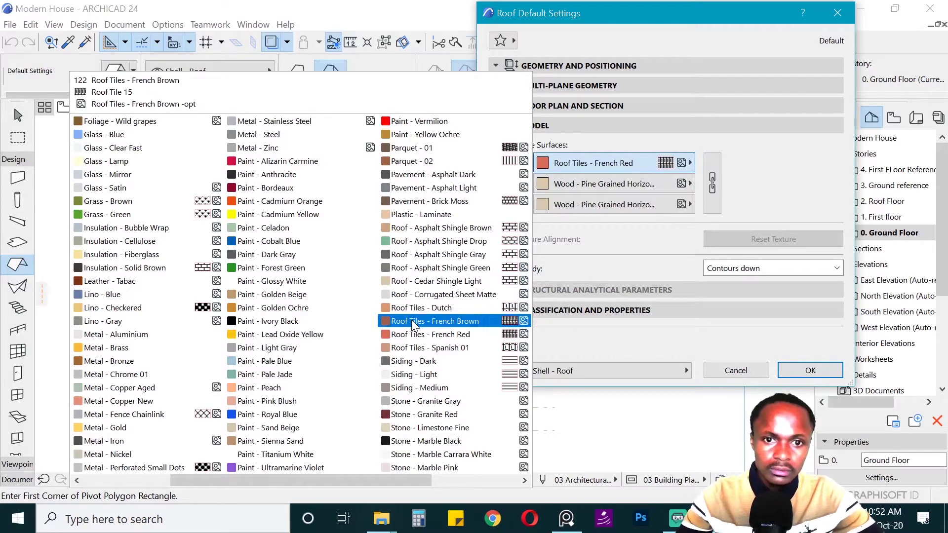
{"action": "left_click", "coordinate": [441, 254]}
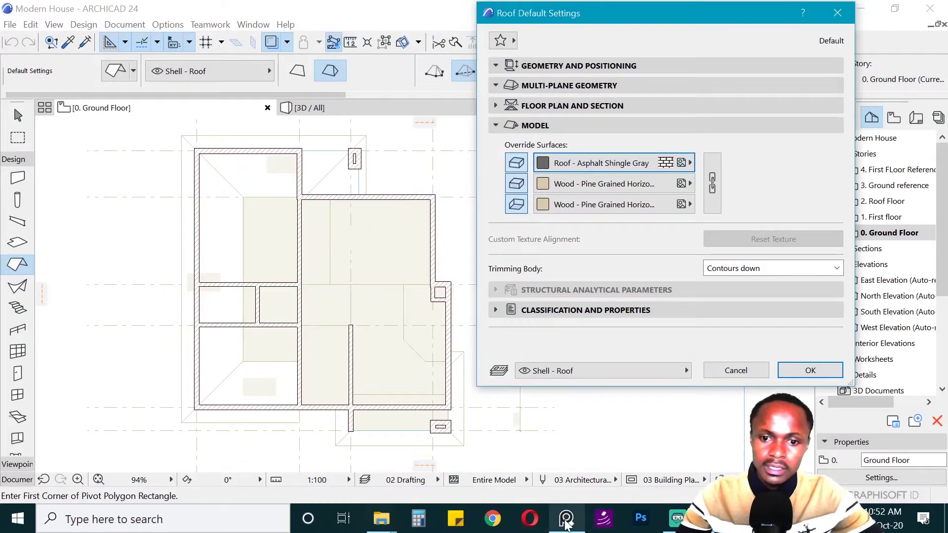
{"action": "left_click", "coordinate": [567, 521]}
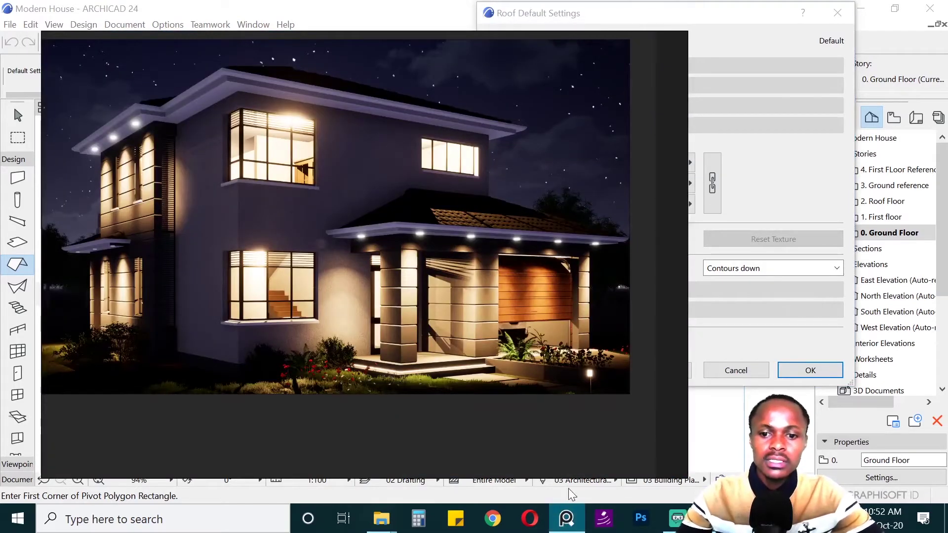
{"action": "left_click", "coordinate": [568, 520]}
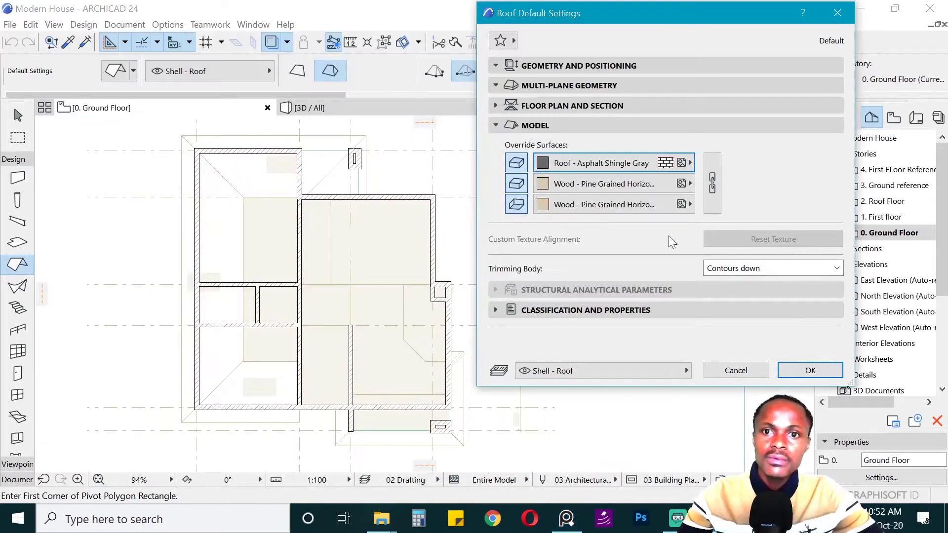
Set the roof edge and underside surfaces to Paint - Glossy White.
{"action": "left_click", "coordinate": [589, 187]}
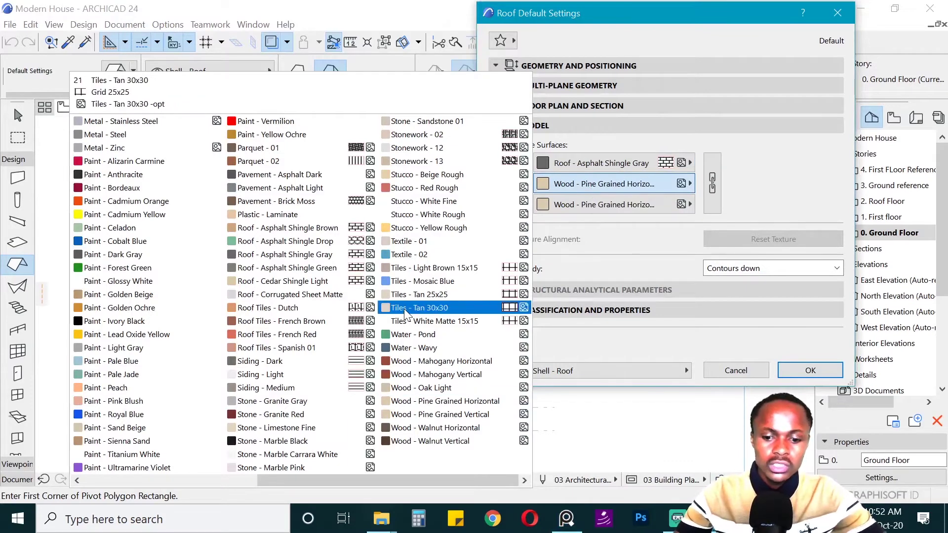
{"action": "left_click", "coordinate": [104, 281]}
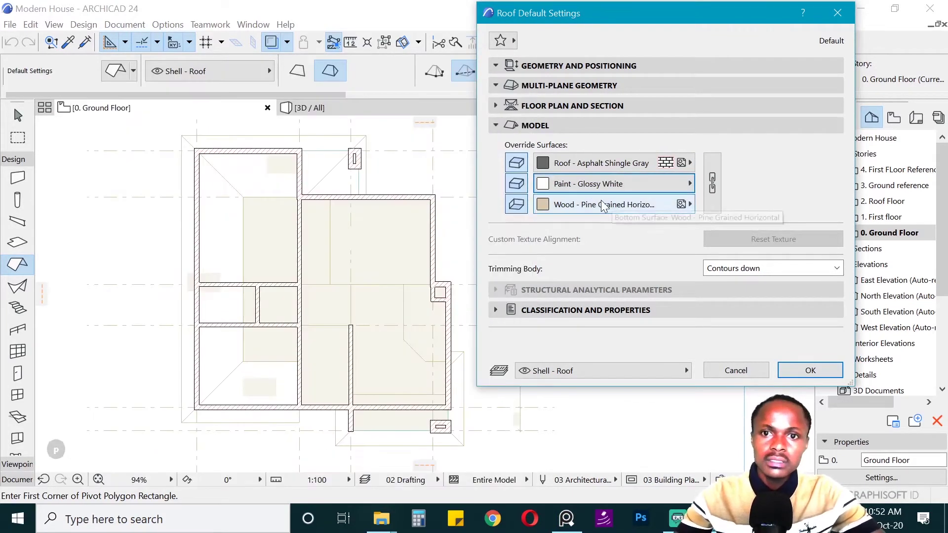
{"action": "left_click", "coordinate": [612, 204]}
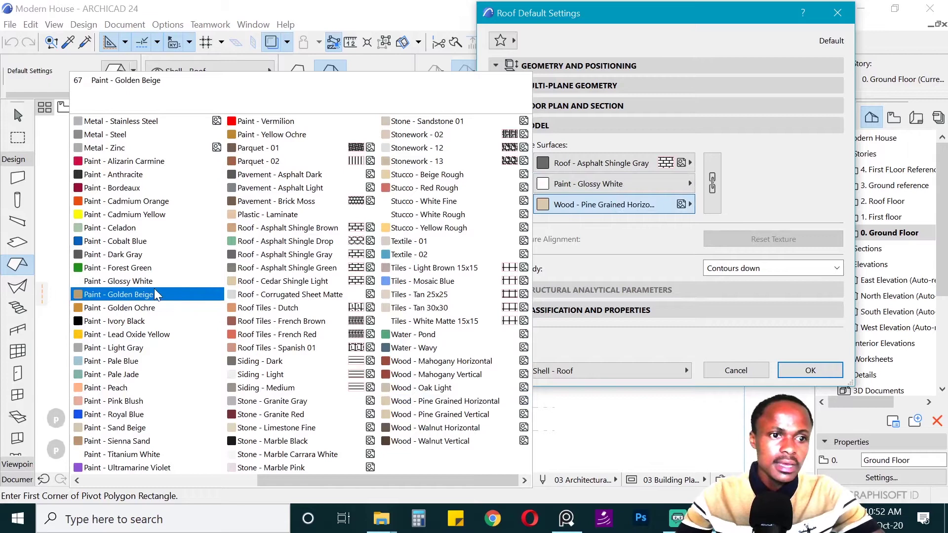
{"action": "left_click", "coordinate": [119, 295]}
{"action": "left_click", "coordinate": [613, 204]}
{"action": "left_click", "coordinate": [410, 329]}
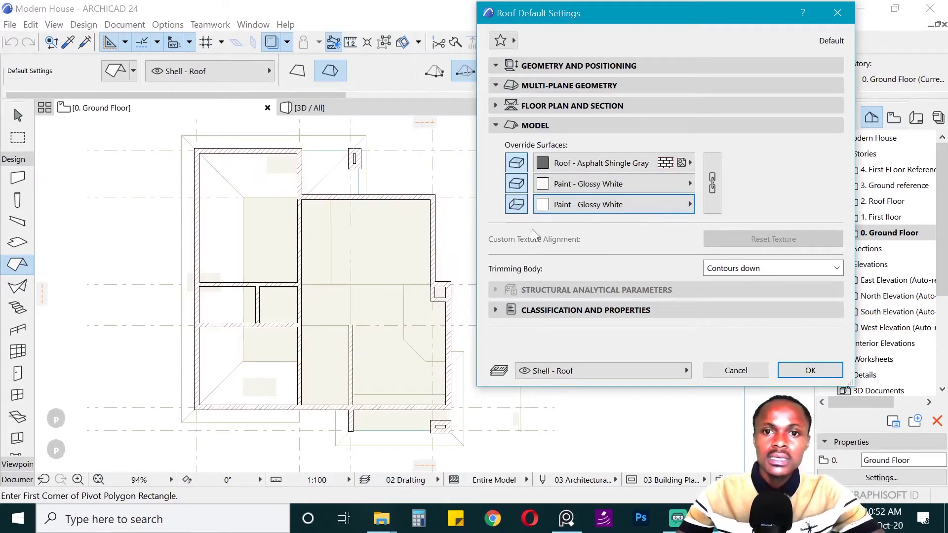
{"action": "left_click", "coordinate": [618, 67]}
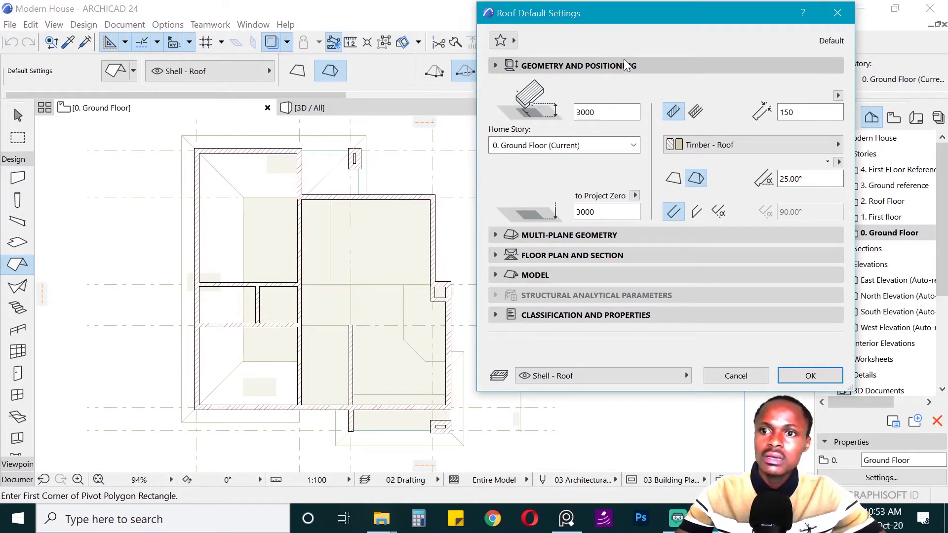
{"action": "left_click", "coordinate": [625, 66]}
Confirm the roof settings, draw a rectangular roof over the plan's left part, then go to the First floor.
{"action": "left_click", "coordinate": [810, 226]}
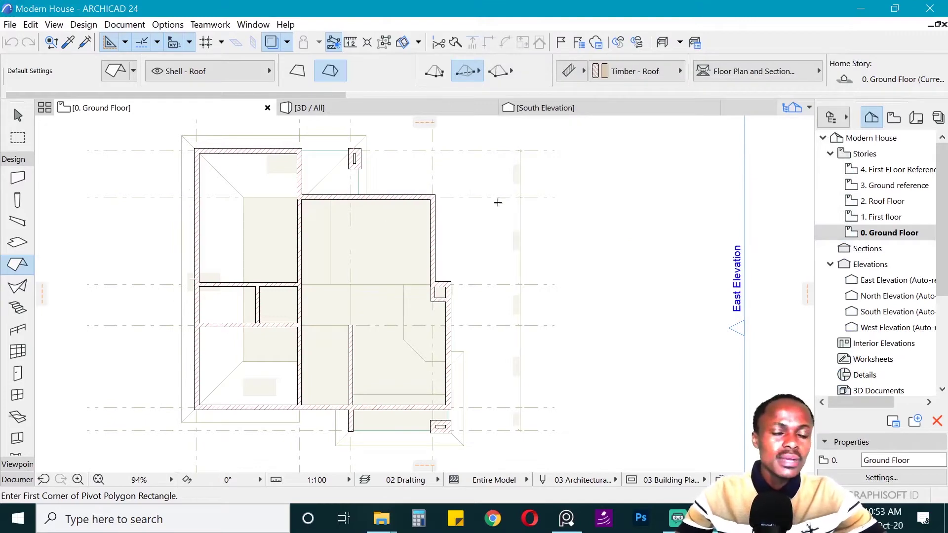
{"action": "scroll", "coordinate": [488, 197], "scroll_direction": "down", "scroll_amount": 2}
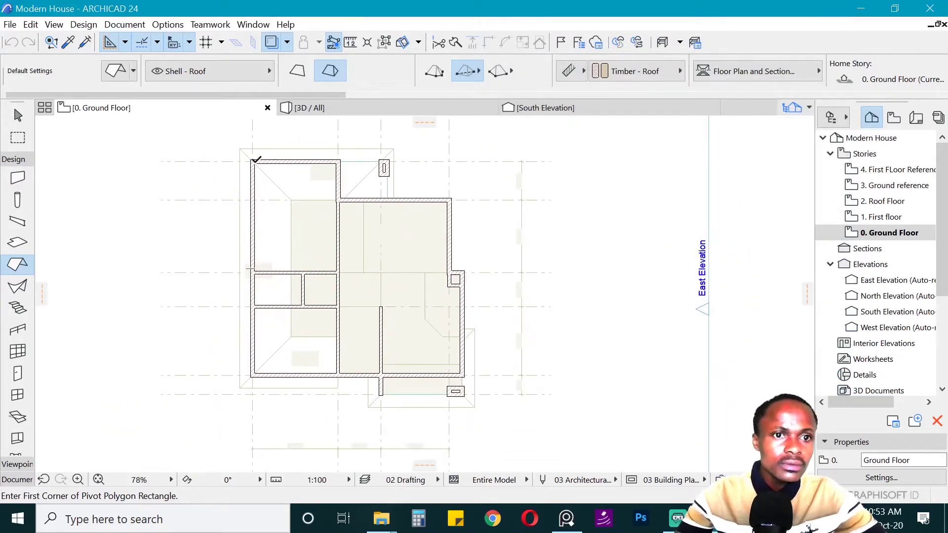
{"action": "scroll", "coordinate": [250, 160], "scroll_direction": "up", "scroll_amount": 2}
{"action": "left_click", "coordinate": [252, 160]}
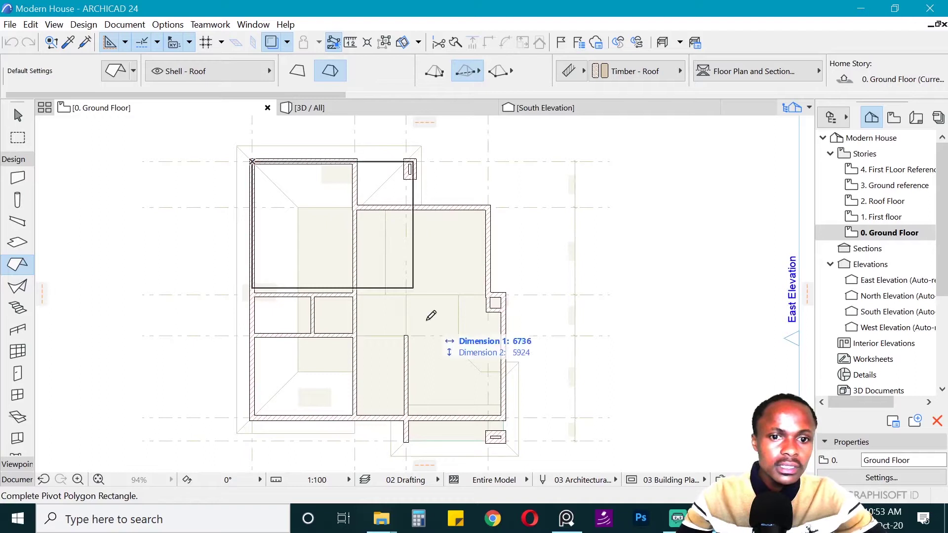
{"action": "left_click", "coordinate": [407, 417]}
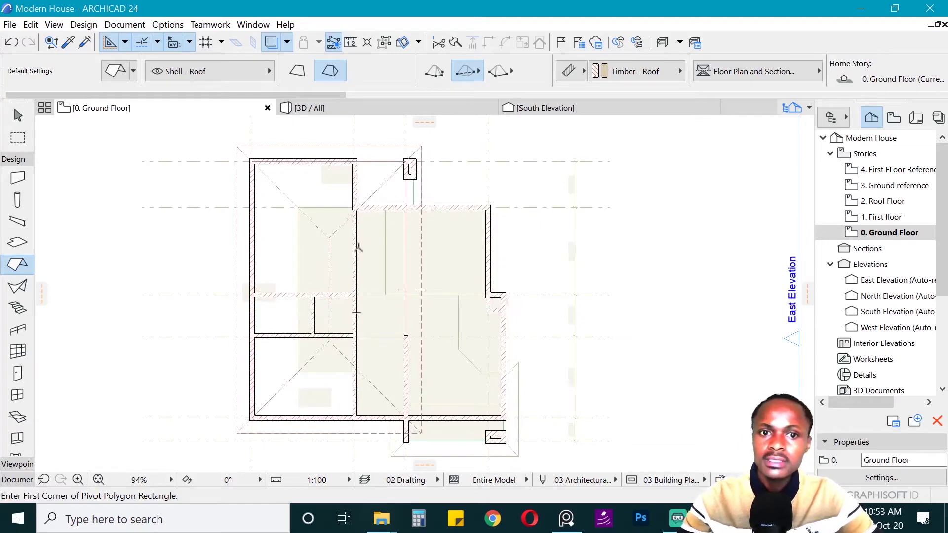
{"action": "left_click", "coordinate": [880, 220]}
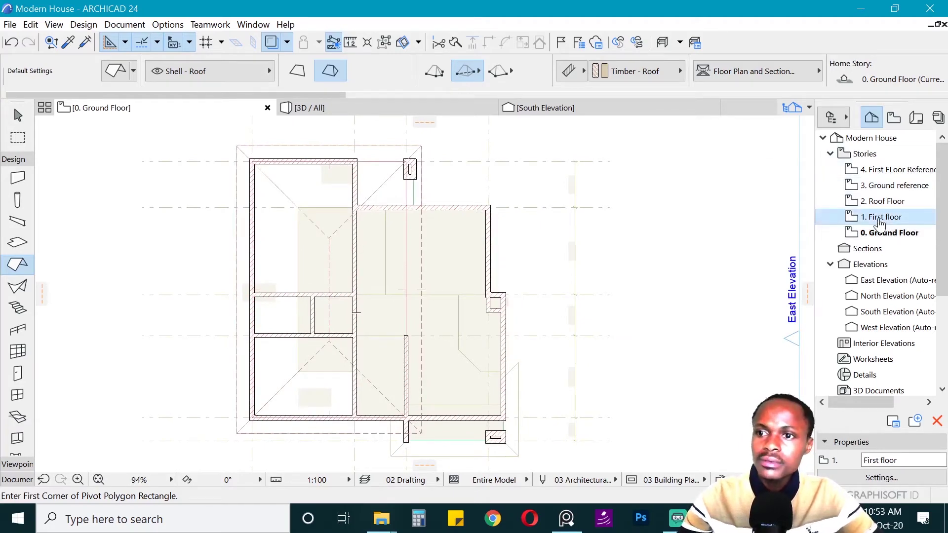
{"action": "double_click", "coordinate": [880, 219]}
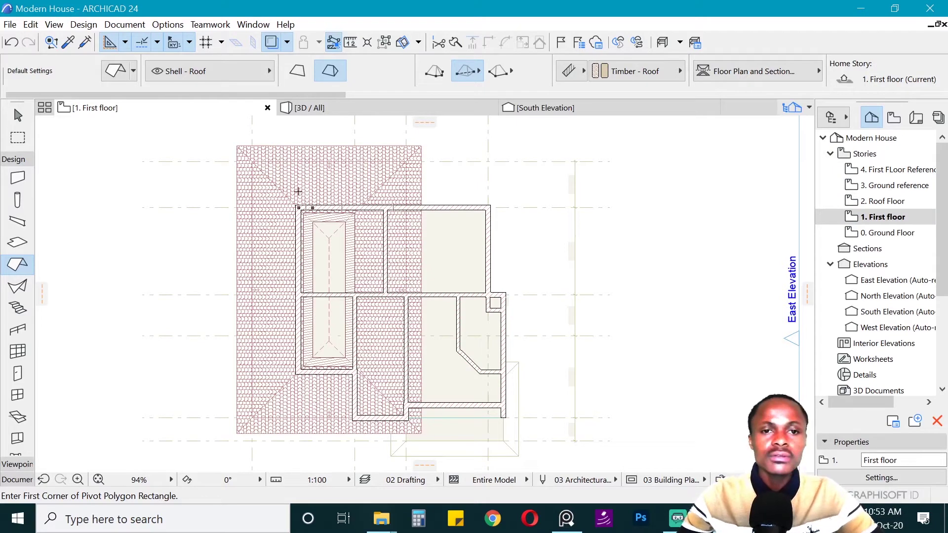
Split the left-wing hip roof into single-plane roofs.
{"action": "key", "text": "shift"}
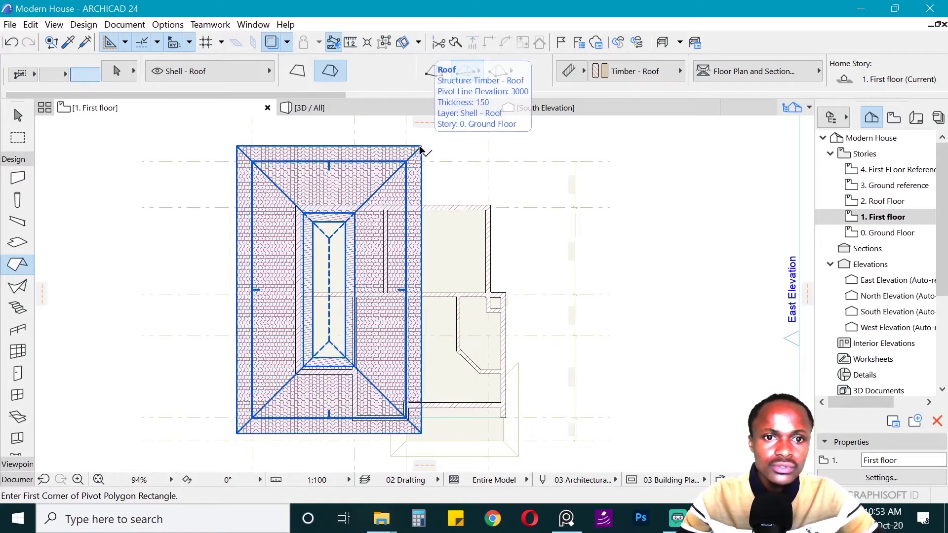
{"action": "left_click", "coordinate": [420, 147], "text": "shift"}
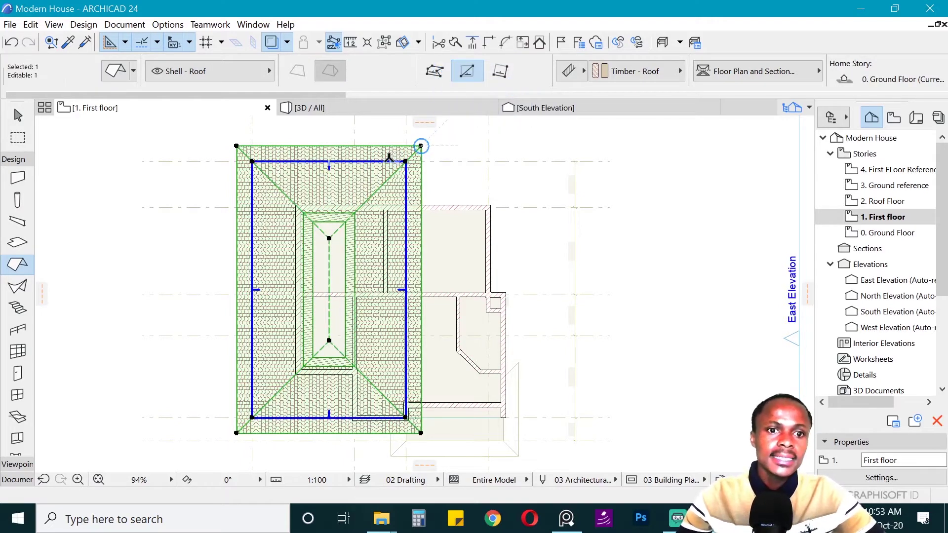
{"action": "right_click", "coordinate": [538, 147]}
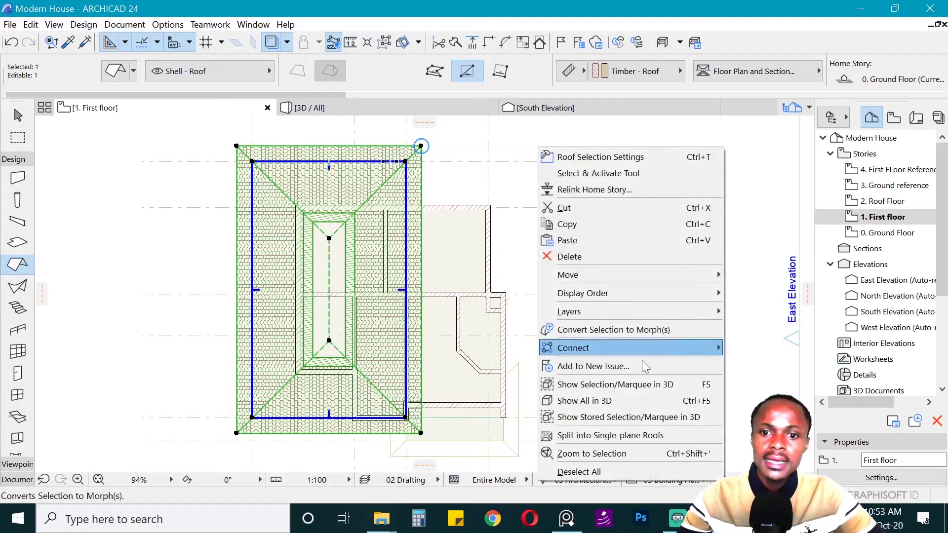
{"action": "left_click", "coordinate": [622, 436]}
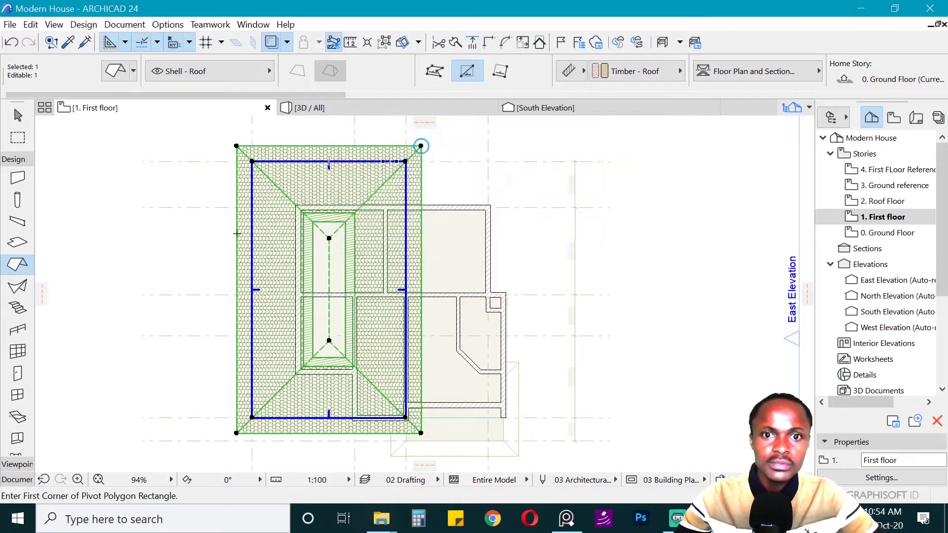
{"action": "key", "text": "Escape"}
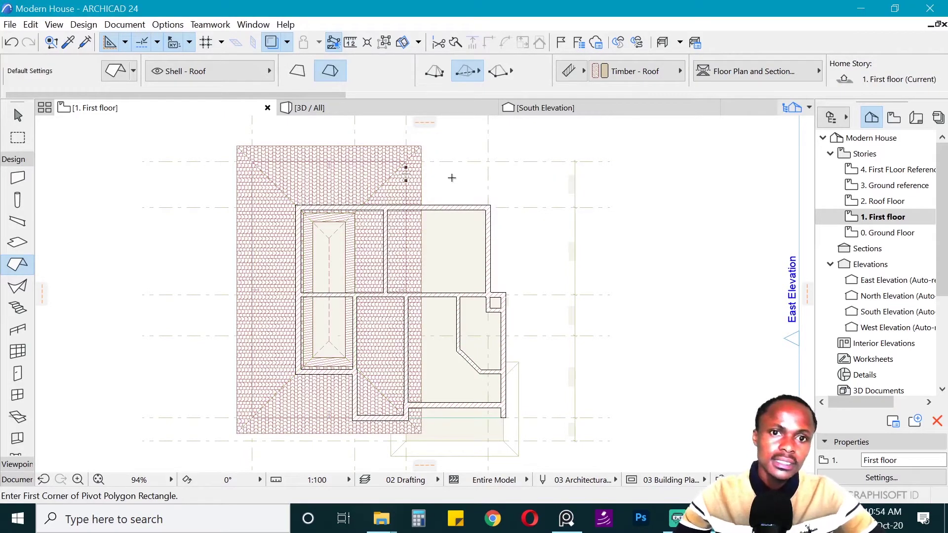
Split the right roof plane at the top-right wall corner and delete the part over the upper floor.
{"action": "left_click", "coordinate": [419, 184], "text": "shift"}
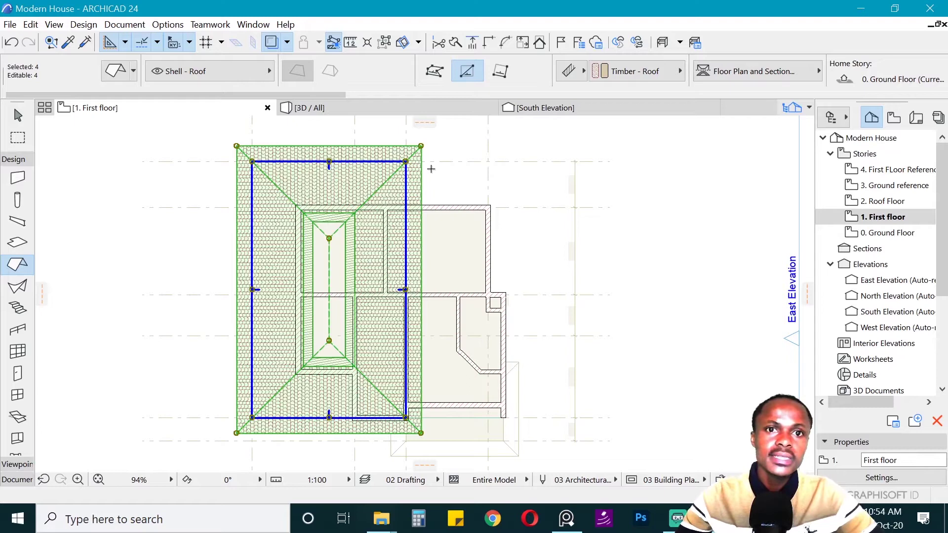
{"action": "left_click", "coordinate": [383, 43]}
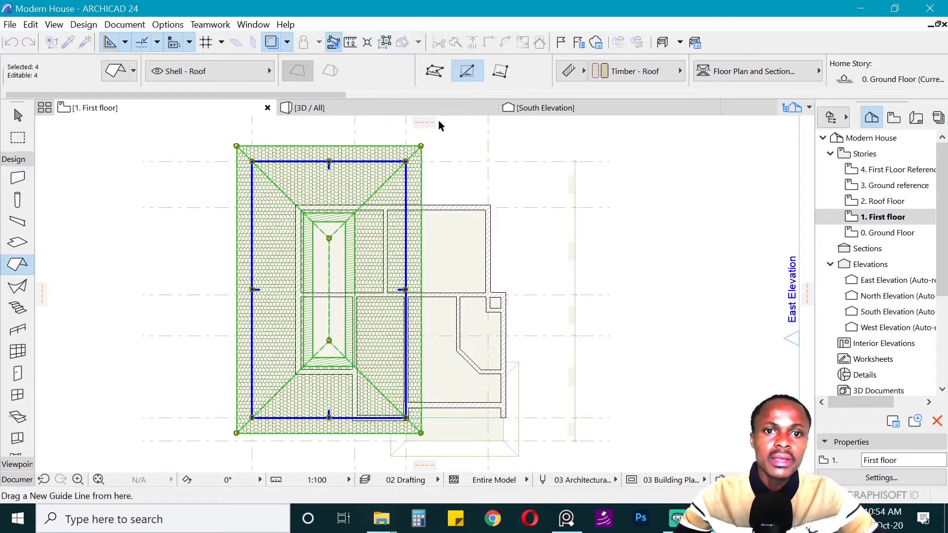
{"action": "key", "text": "Escape"}
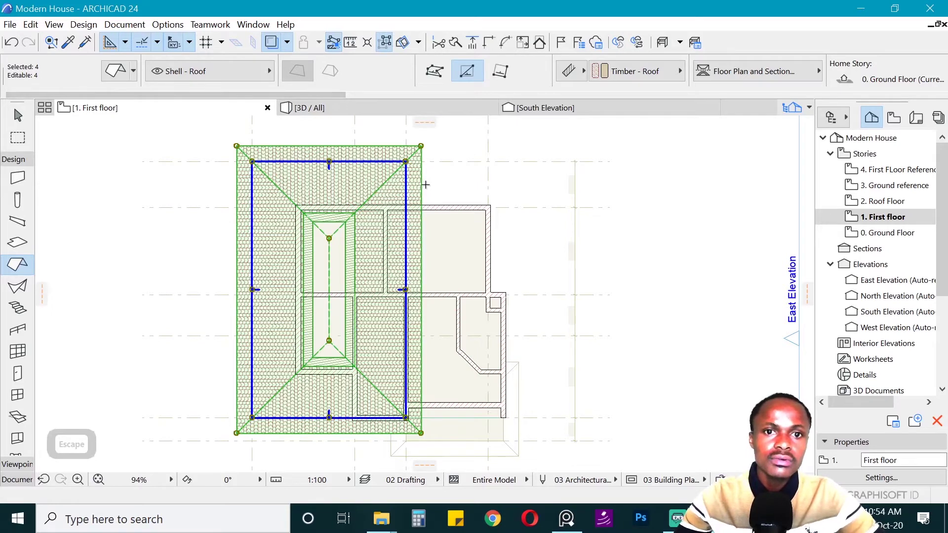
{"action": "key", "text": "Escape"}
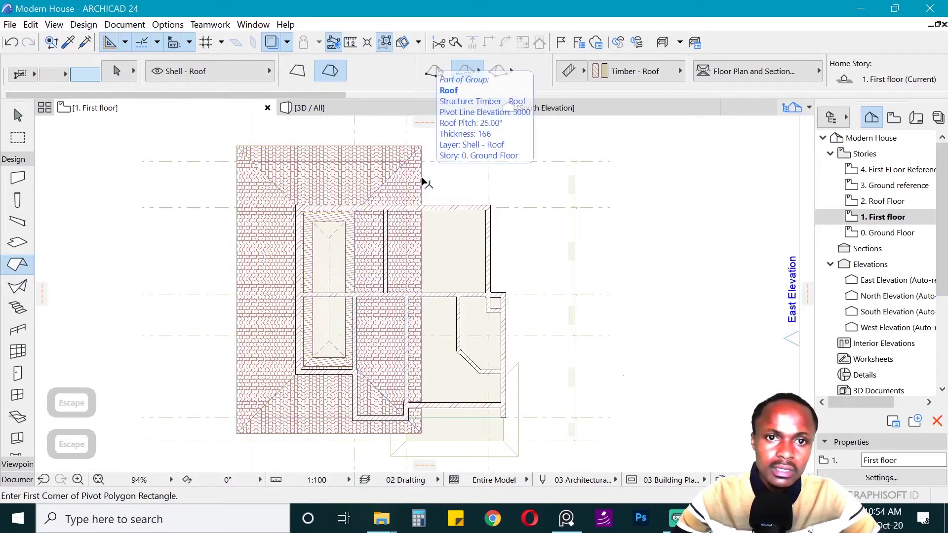
{"action": "left_click", "coordinate": [423, 182], "text": "shift"}
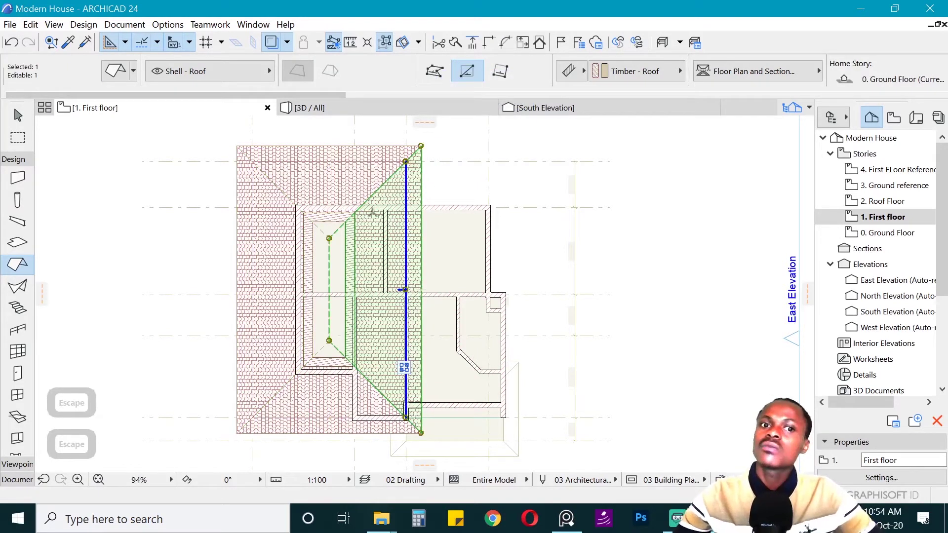
{"action": "left_click", "coordinate": [457, 42]}
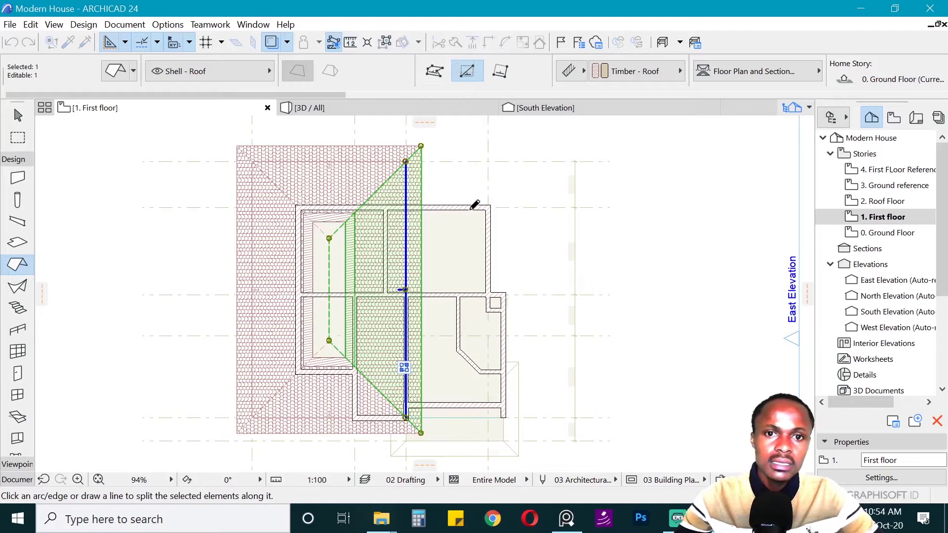
{"action": "left_click", "coordinate": [488, 207]}
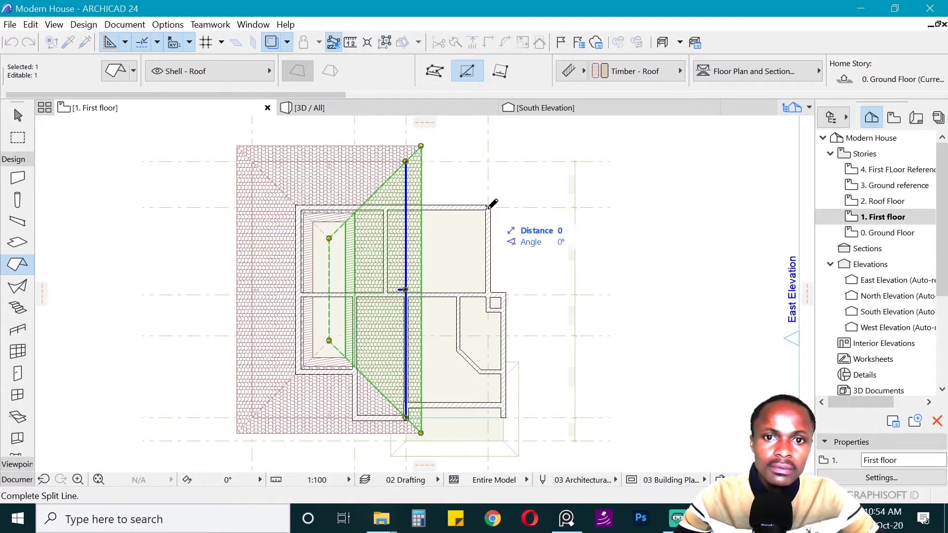
{"action": "left_click", "coordinate": [302, 207]}
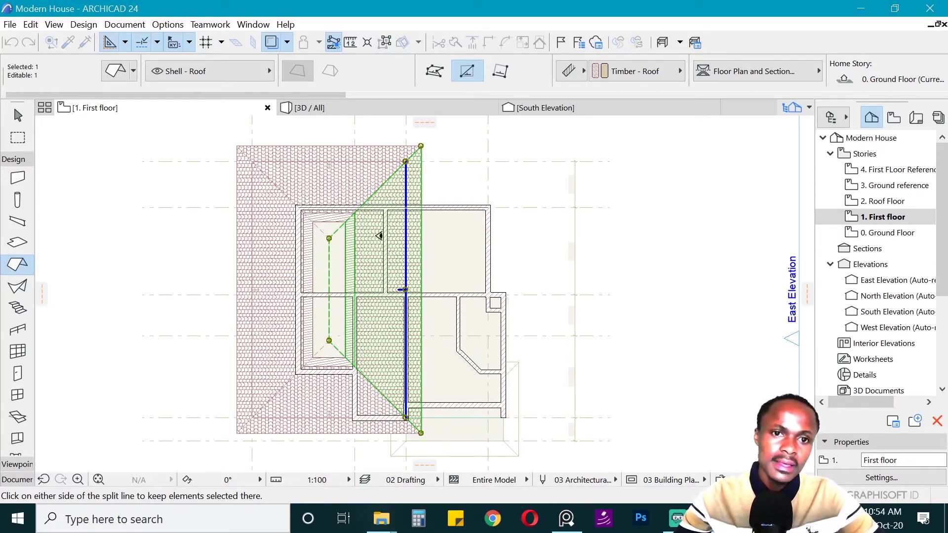
{"action": "left_click", "coordinate": [422, 274]}
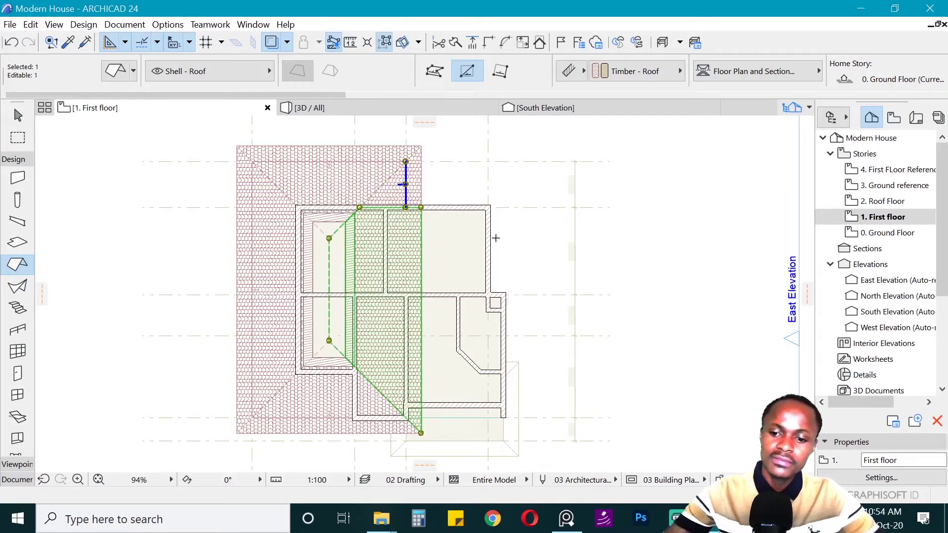
{"action": "key", "text": "Delete"}
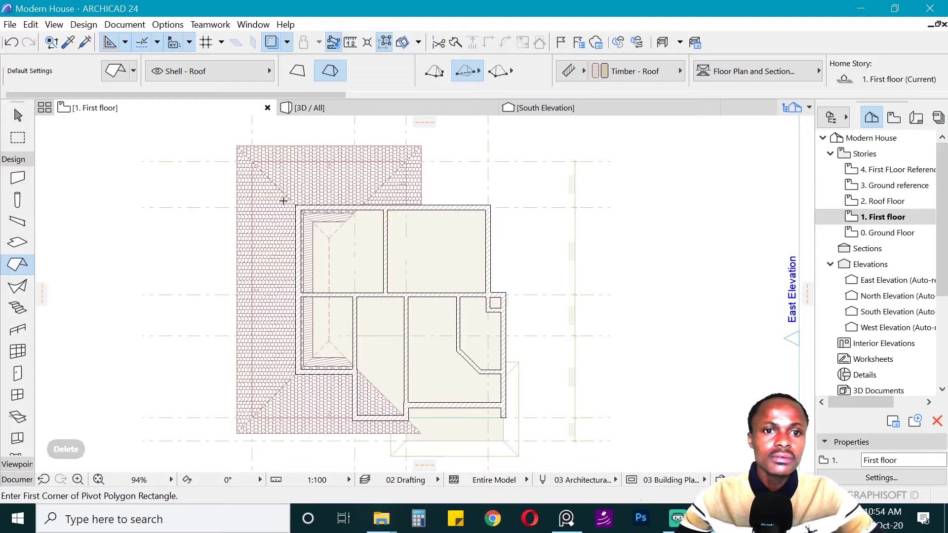
Split the top triangular roof plane along the top wall to trim the part inside the building.
{"action": "left_click", "coordinate": [328, 220], "text": "shift"}
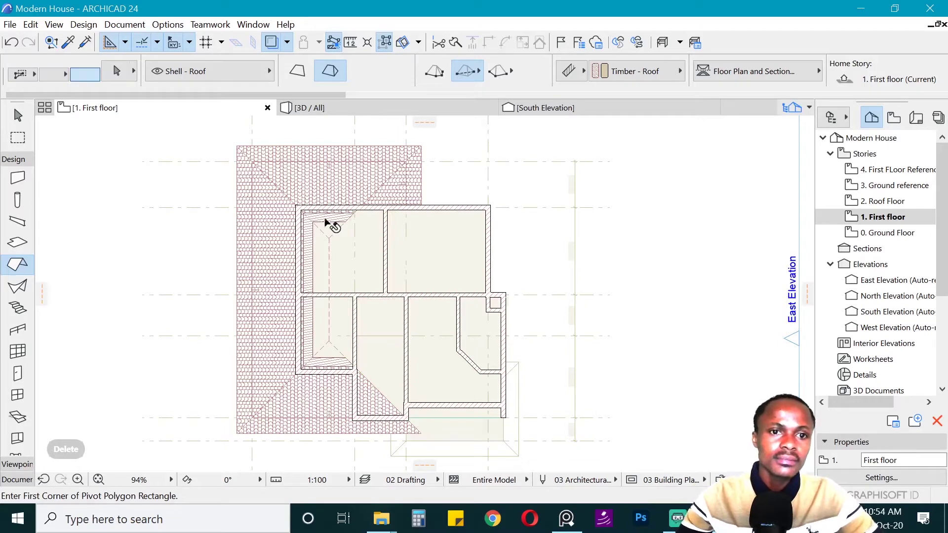
{"action": "left_click", "coordinate": [333, 43]}
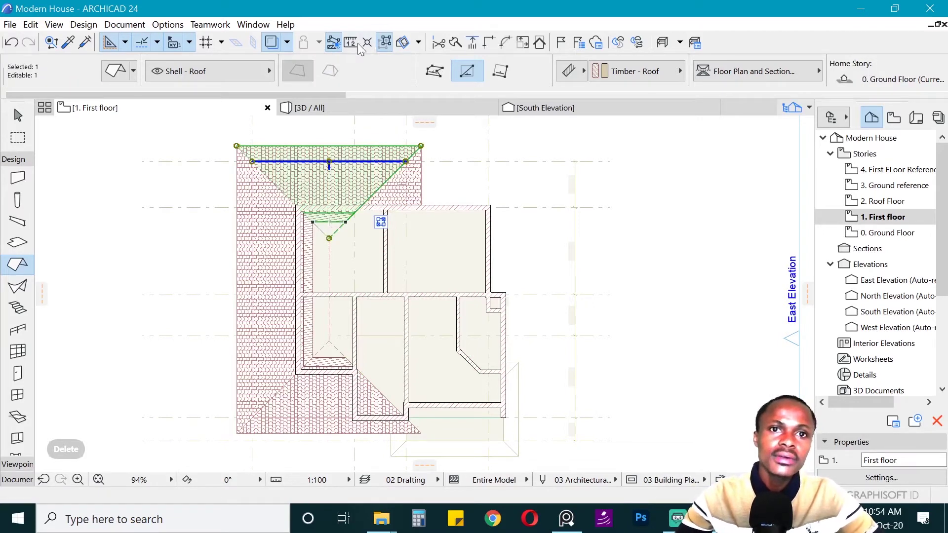
{"action": "left_click", "coordinate": [366, 203]}
{"action": "left_click", "coordinate": [294, 209]}
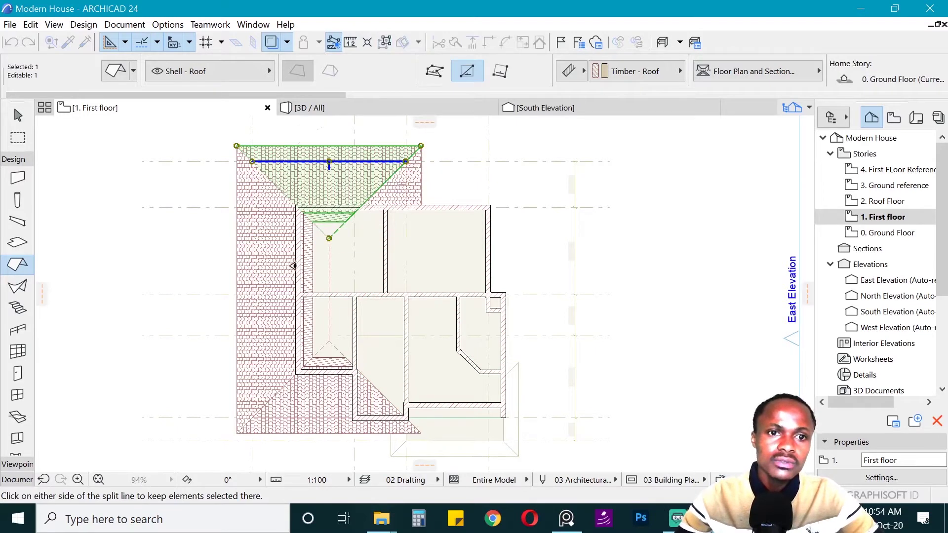
{"action": "left_click", "coordinate": [302, 266]}
{"action": "key", "text": "Escape"}
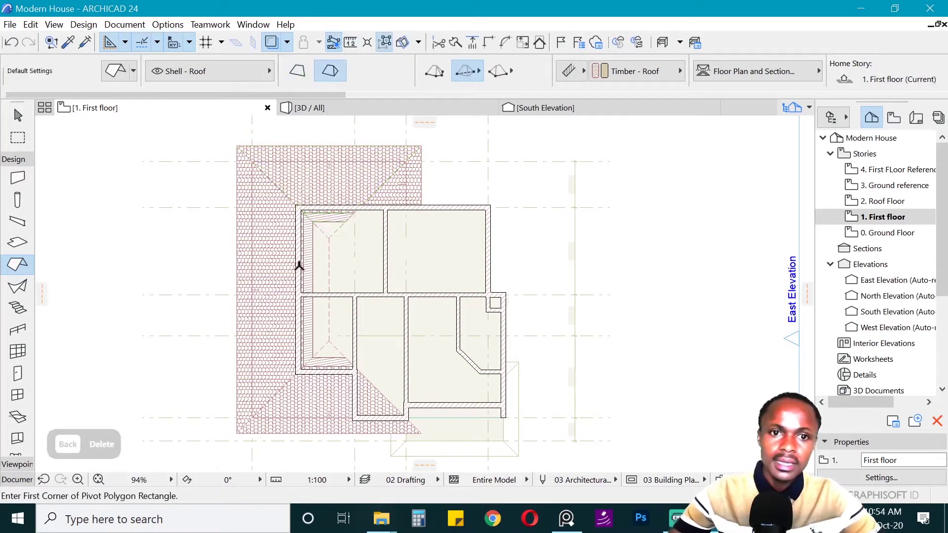
Split the left roof plane along the left wall and delete the strip inside the upper floor.
{"action": "left_click", "coordinate": [330, 246], "text": "shift"}
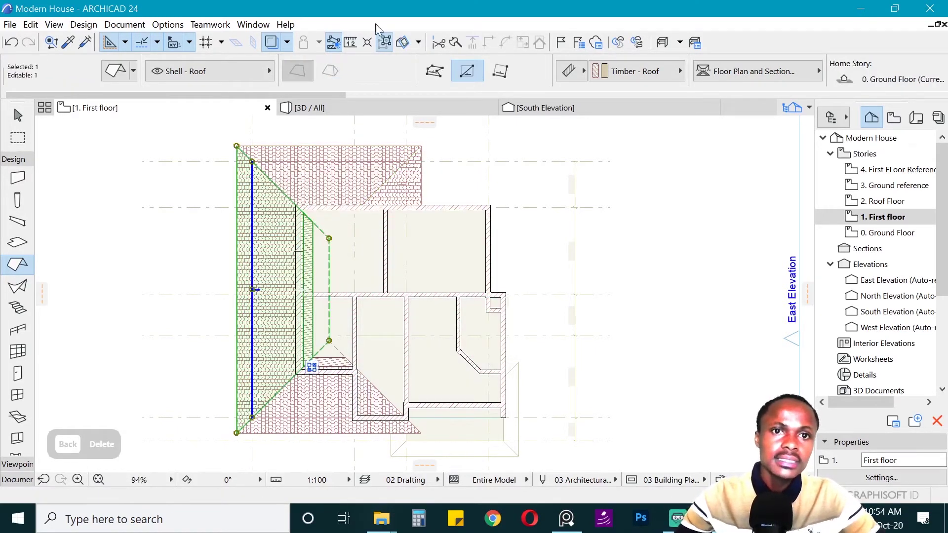
{"action": "left_click", "coordinate": [472, 43]}
{"action": "left_click", "coordinate": [297, 208]}
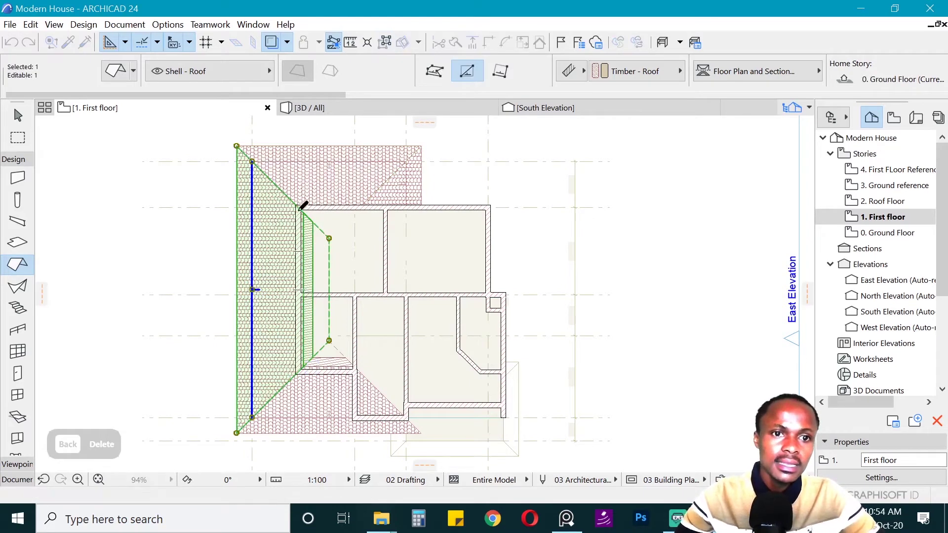
{"action": "left_click", "coordinate": [298, 372]}
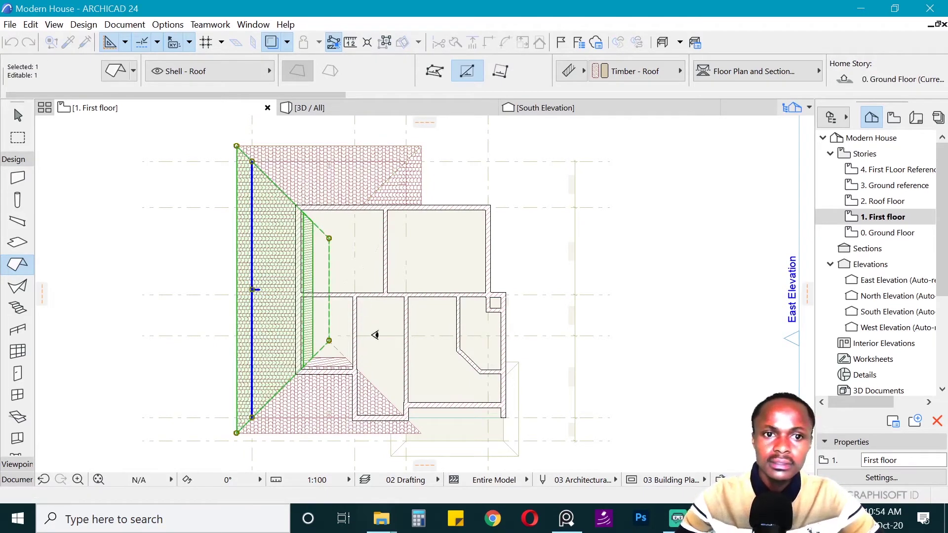
{"action": "left_click", "coordinate": [373, 332]}
{"action": "key", "text": "Delete"}
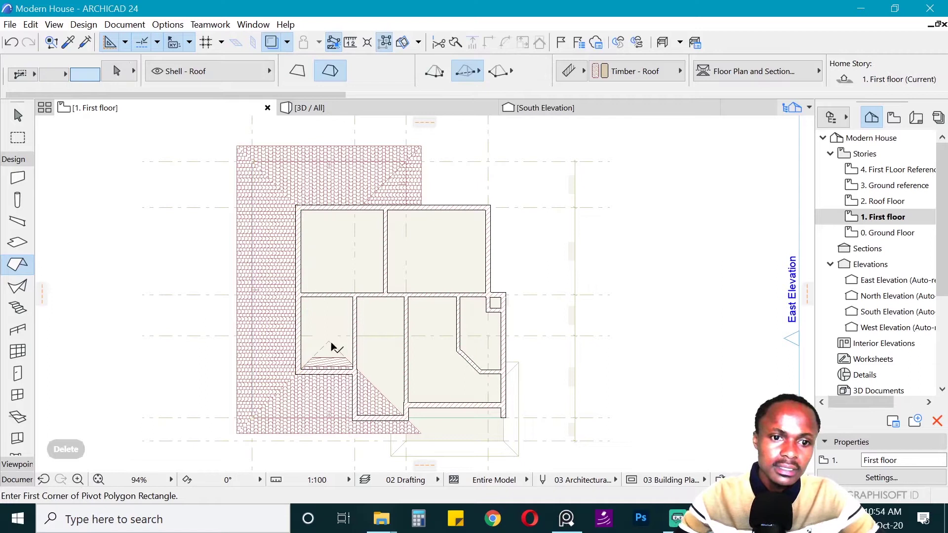
Split the bottom triangular roof plane and delete the small triangle inside the building.
{"action": "left_click", "coordinate": [330, 344]}
{"action": "left_click", "coordinate": [455, 42]}
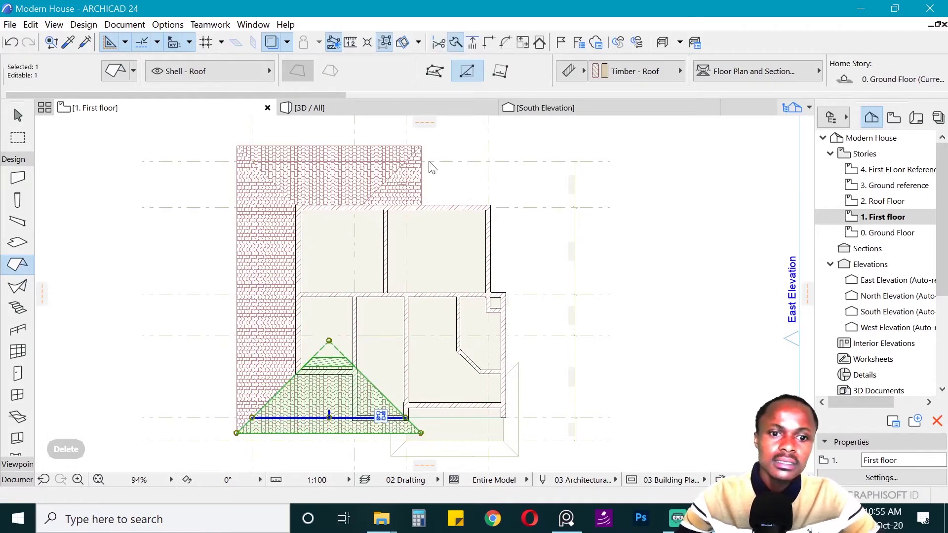
{"action": "left_click", "coordinate": [319, 341]}
{"action": "left_click", "coordinate": [301, 370]}
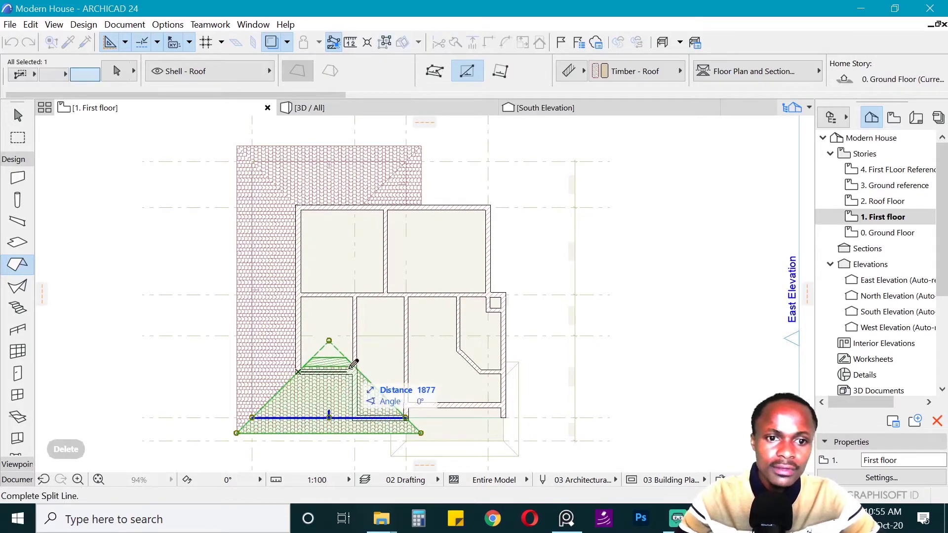
{"action": "left_click", "coordinate": [360, 369]}
{"action": "left_click", "coordinate": [368, 292]}
{"action": "key", "text": "Delete"}
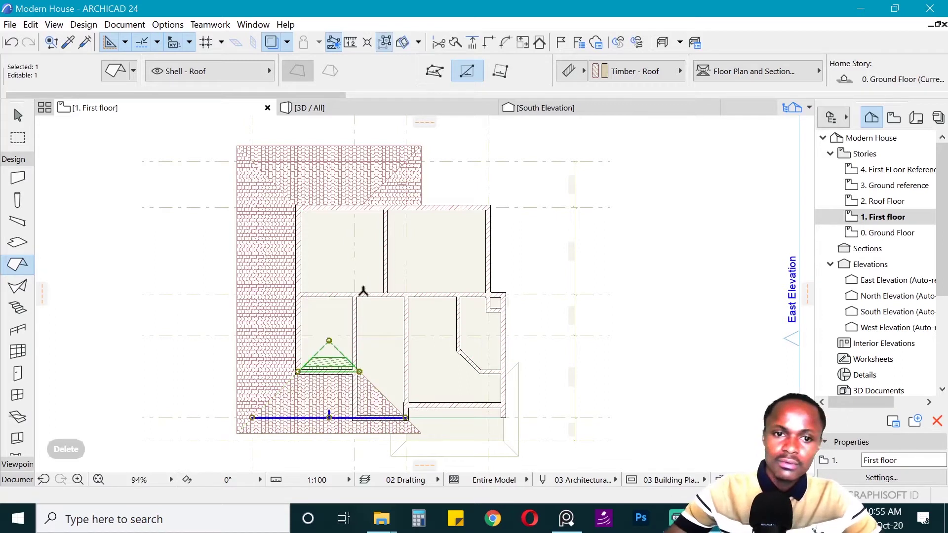
Split the lower trapezoid roof vertically and delete its right triangular piece.
{"action": "left_click", "coordinate": [372, 381]}
{"action": "left_click", "coordinate": [459, 46]}
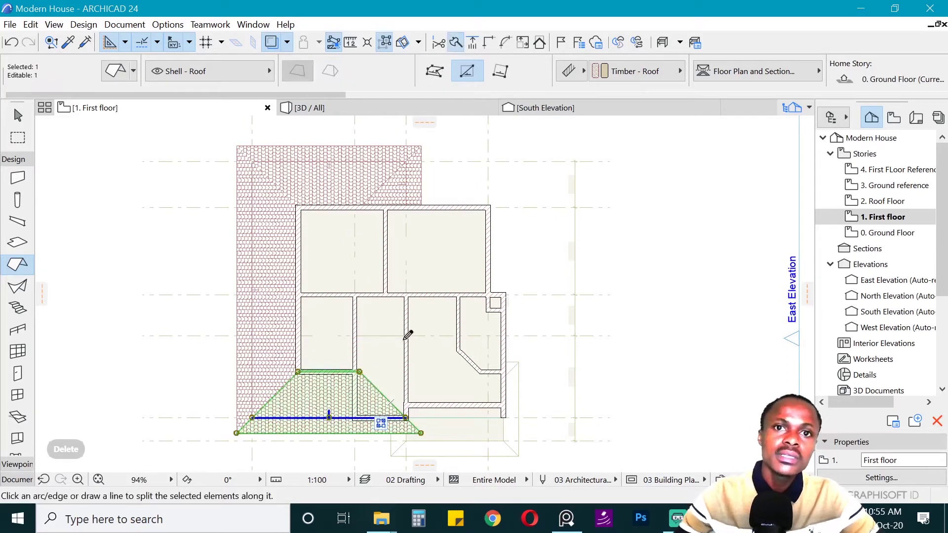
{"action": "left_click", "coordinate": [355, 372]}
{"action": "left_click", "coordinate": [358, 453]}
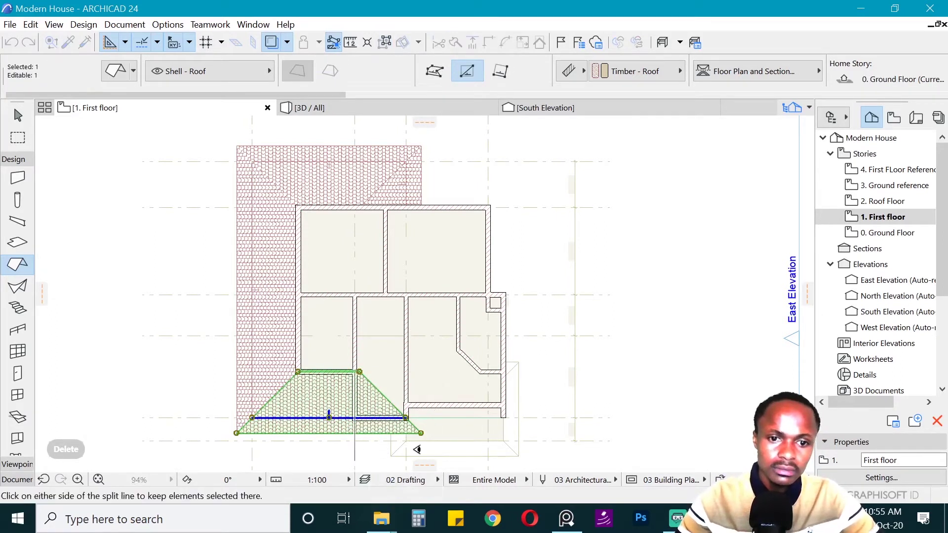
{"action": "left_click", "coordinate": [415, 449]}
{"action": "key", "text": "Delete"}
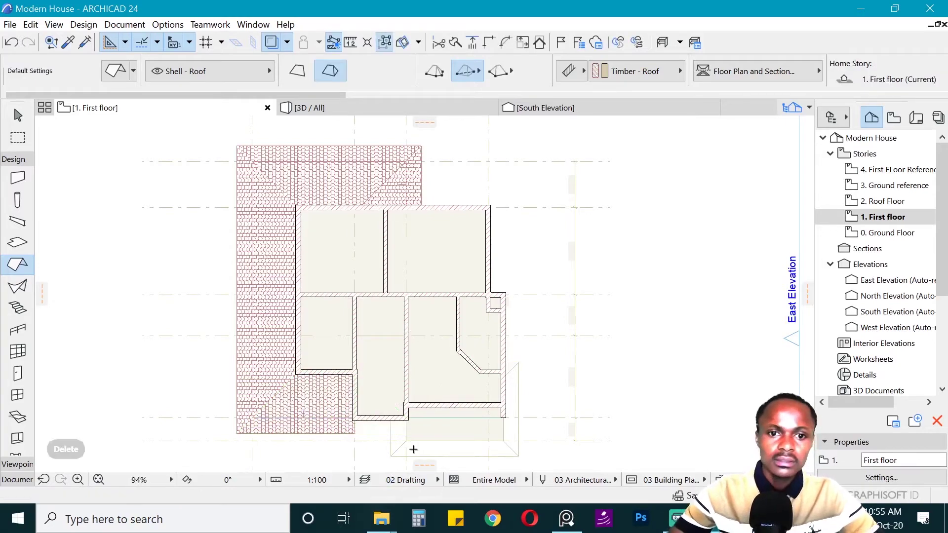
Pick up the existing wall's settings and draw a short wall downward from the First floor corner.
{"action": "scroll", "coordinate": [365, 291], "scroll_direction": "down", "scroll_amount": 3}
{"action": "scroll", "coordinate": [405, 306], "scroll_direction": "up", "scroll_amount": 1}
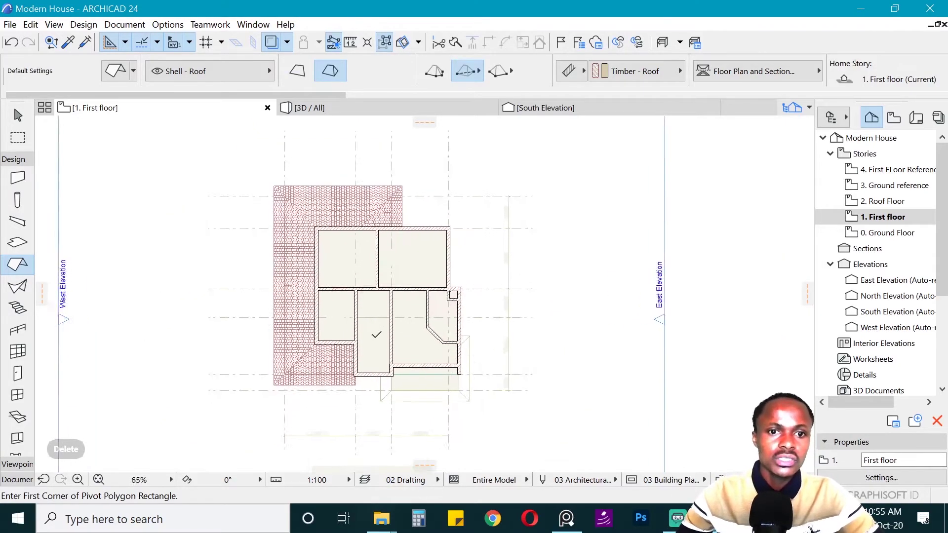
{"action": "scroll", "coordinate": [363, 363], "scroll_direction": "up", "scroll_amount": 2}
{"action": "scroll", "coordinate": [371, 273], "scroll_direction": "up", "scroll_amount": 3}
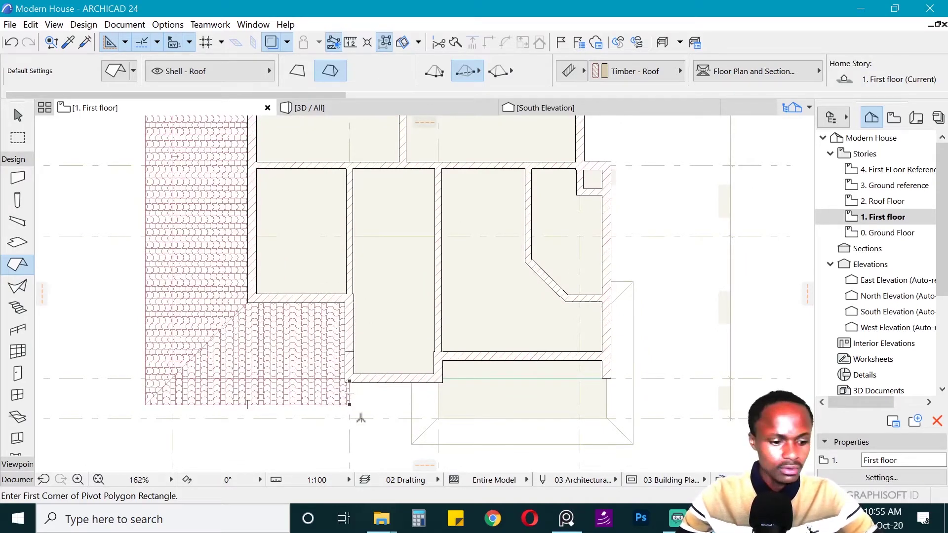
{"action": "scroll", "coordinate": [371, 327], "scroll_direction": "down", "scroll_amount": 1}
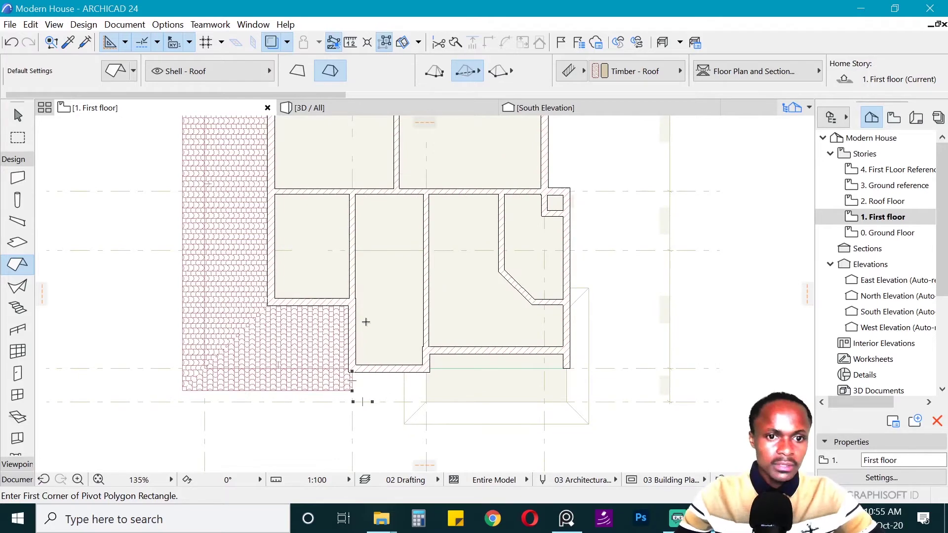
{"action": "scroll", "coordinate": [357, 345], "scroll_direction": "up", "scroll_amount": 1}
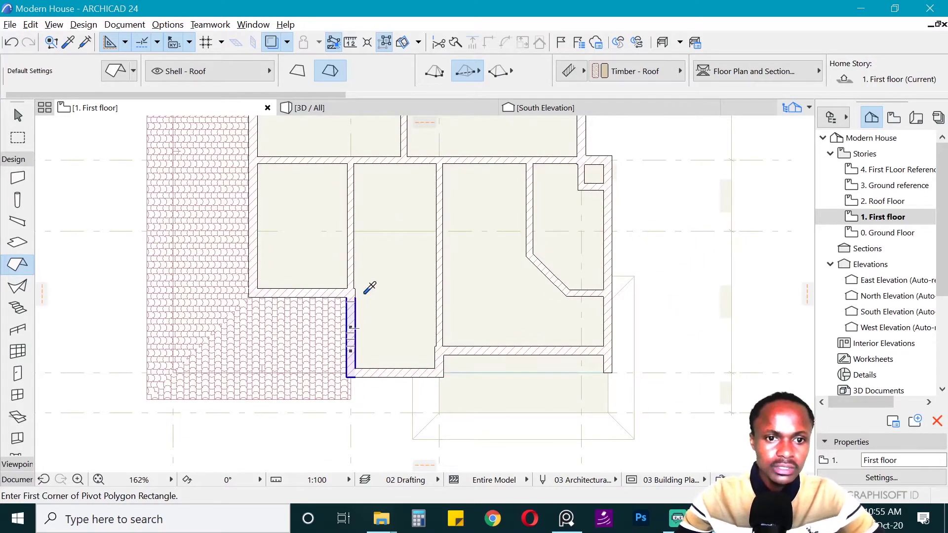
{"action": "left_click", "coordinate": [351, 352], "text": "alt"}
{"action": "left_click", "coordinate": [351, 372]}
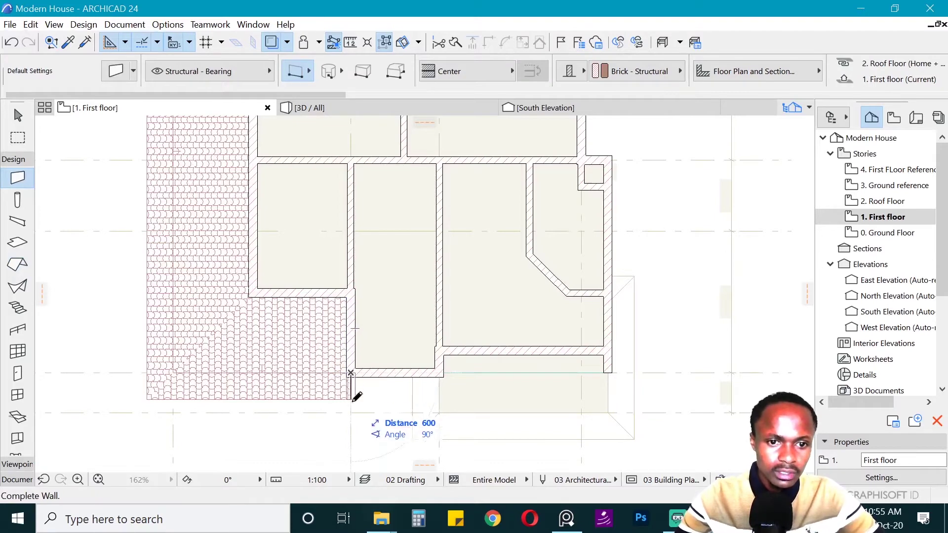
{"action": "left_click", "coordinate": [352, 394]}
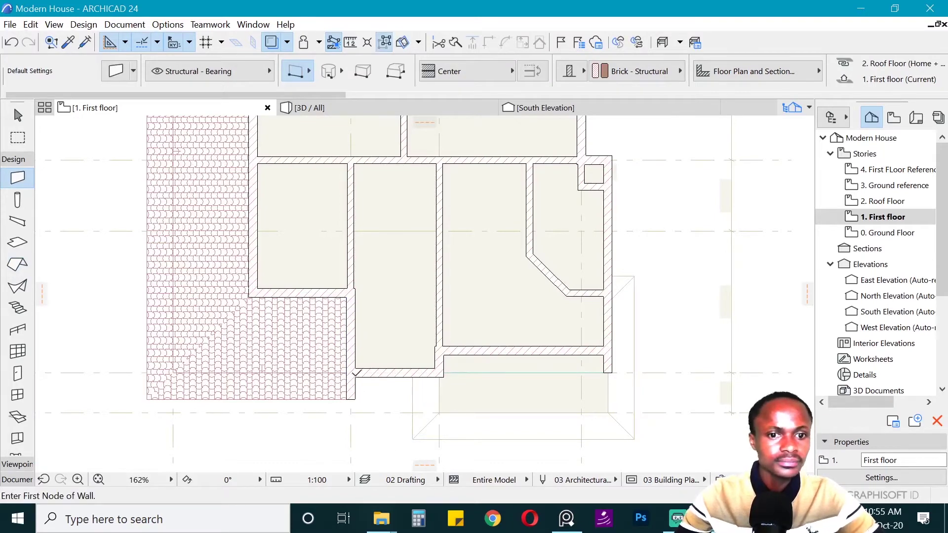
Draw the matching short wall downward on the Ground Floor, then return to the First floor.
{"action": "left_click", "coordinate": [864, 234]}
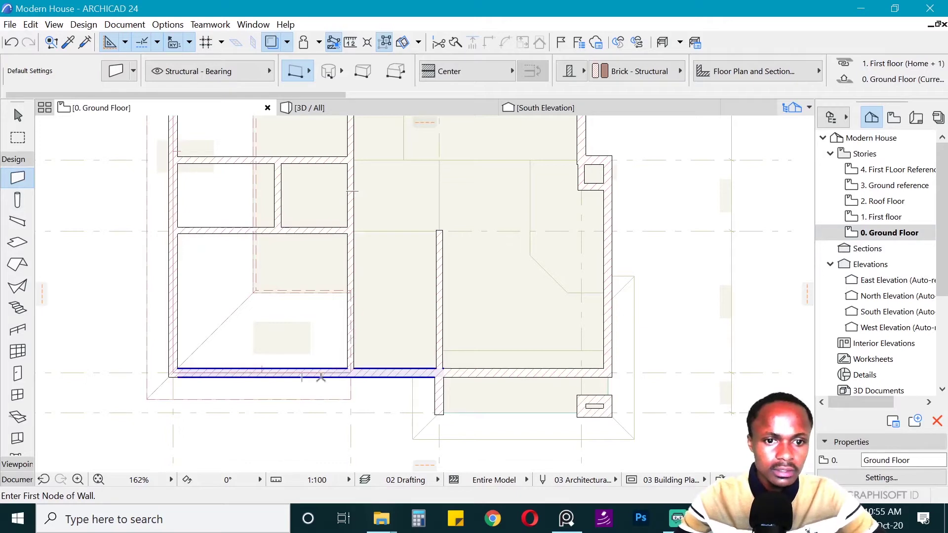
{"action": "left_click", "coordinate": [351, 373]}
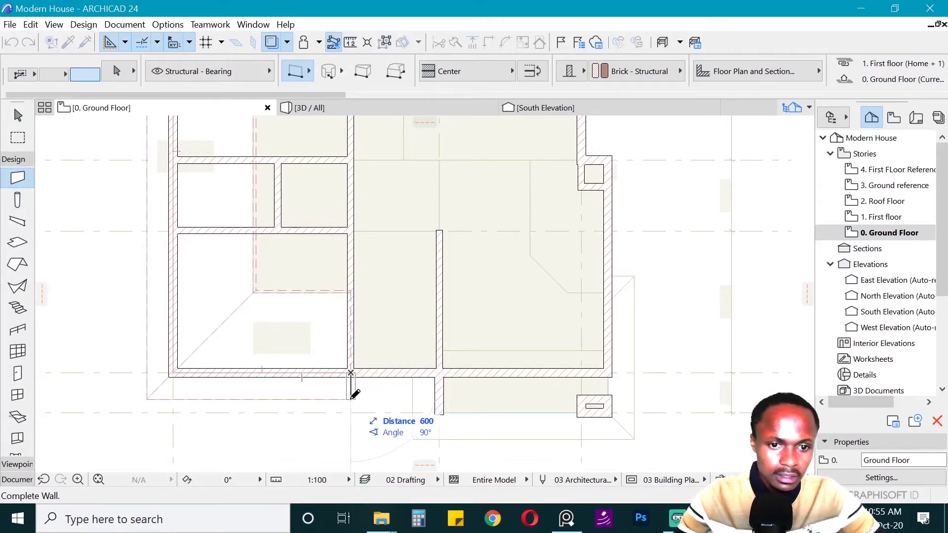
{"action": "left_click", "coordinate": [351, 399]}
{"action": "scroll", "coordinate": [357, 387], "scroll_direction": "down", "scroll_amount": 3}
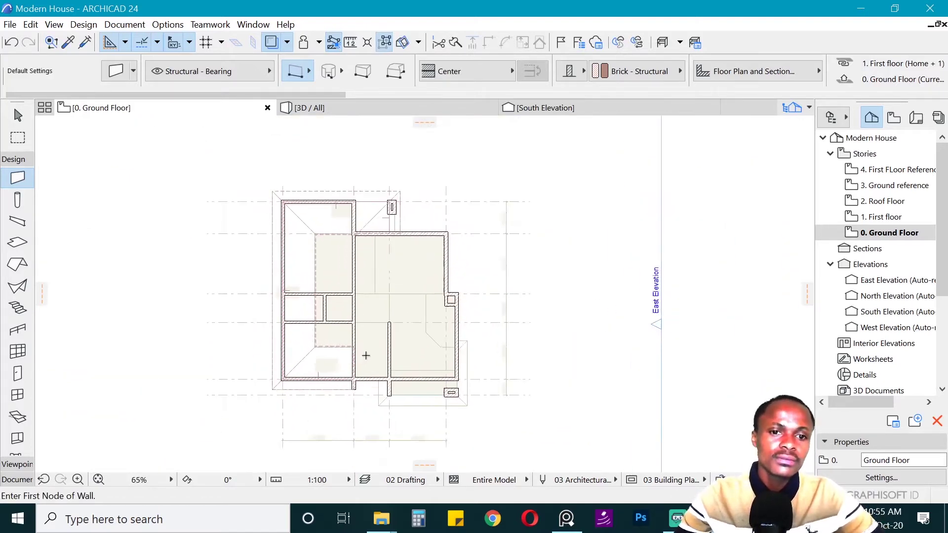
{"action": "scroll", "coordinate": [398, 311], "scroll_direction": "down", "scroll_amount": 2}
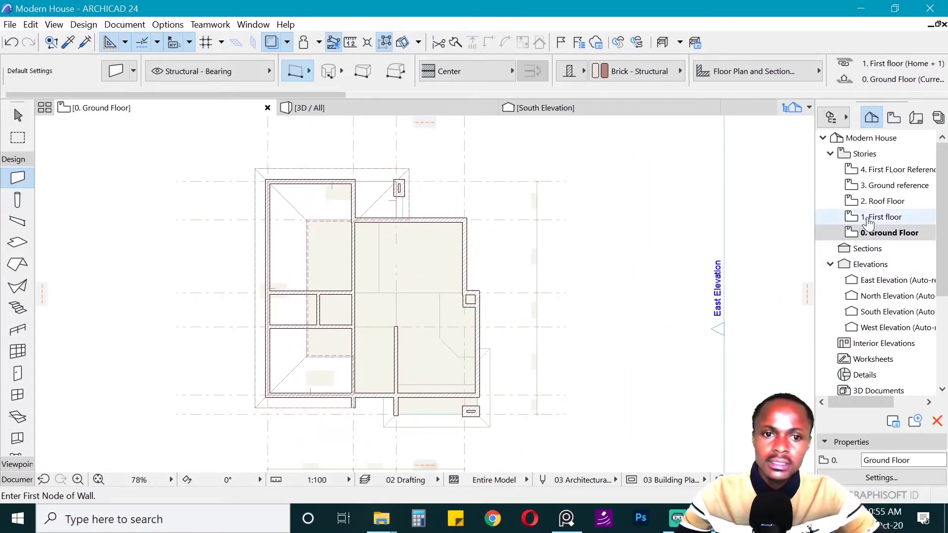
{"action": "double_click", "coordinate": [869, 218]}
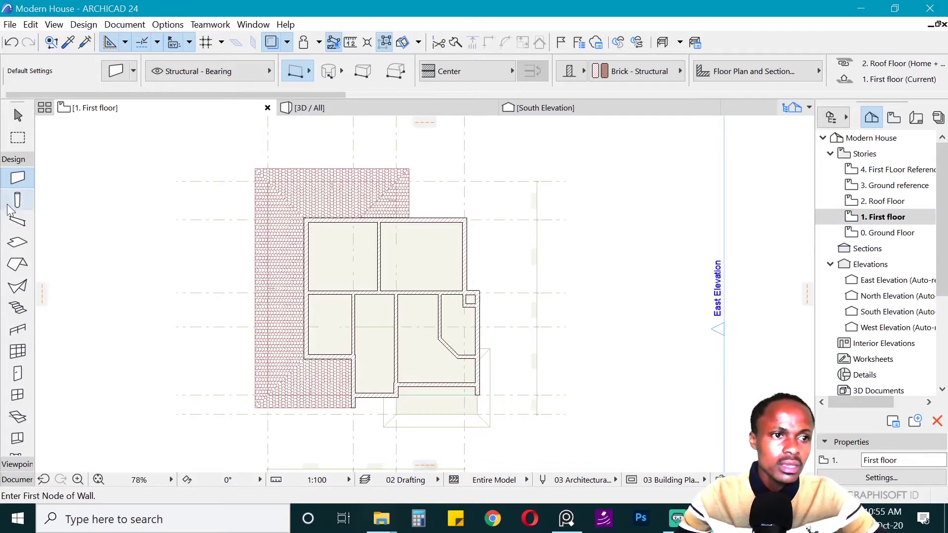
Draw a roof with the default settings from the top-left to the bottom-right wall corner, then select it.
{"action": "left_click", "coordinate": [15, 265]}
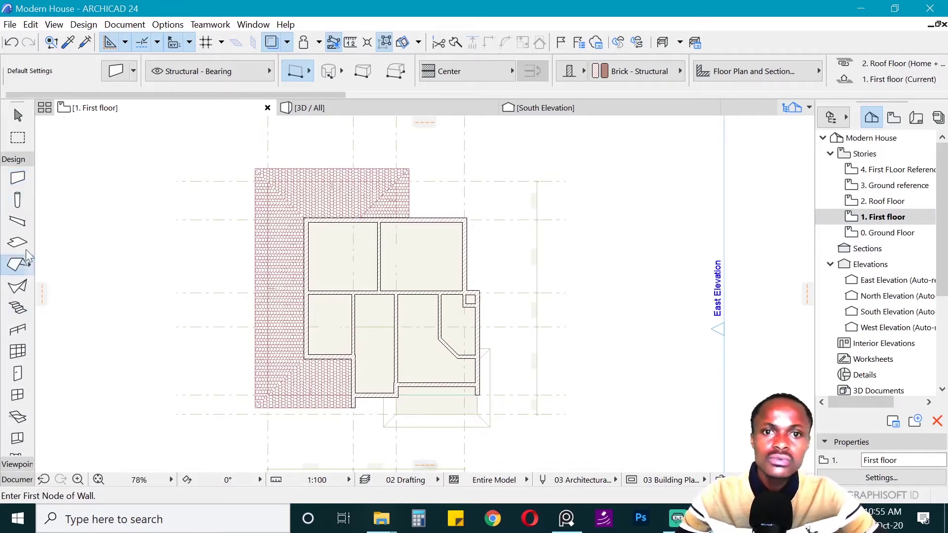
{"action": "key", "text": "ctrl+t"}
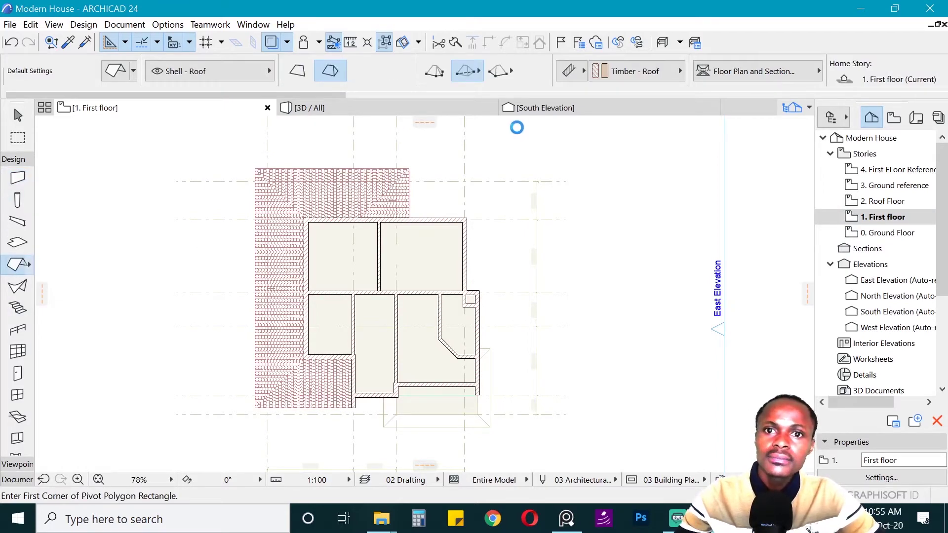
{"action": "left_click", "coordinate": [547, 70]}
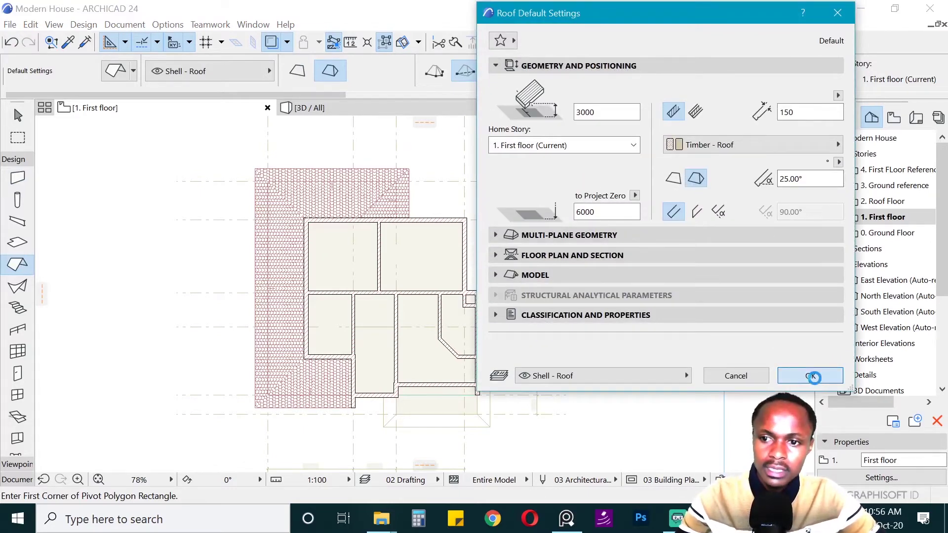
{"action": "left_click", "coordinate": [812, 377]}
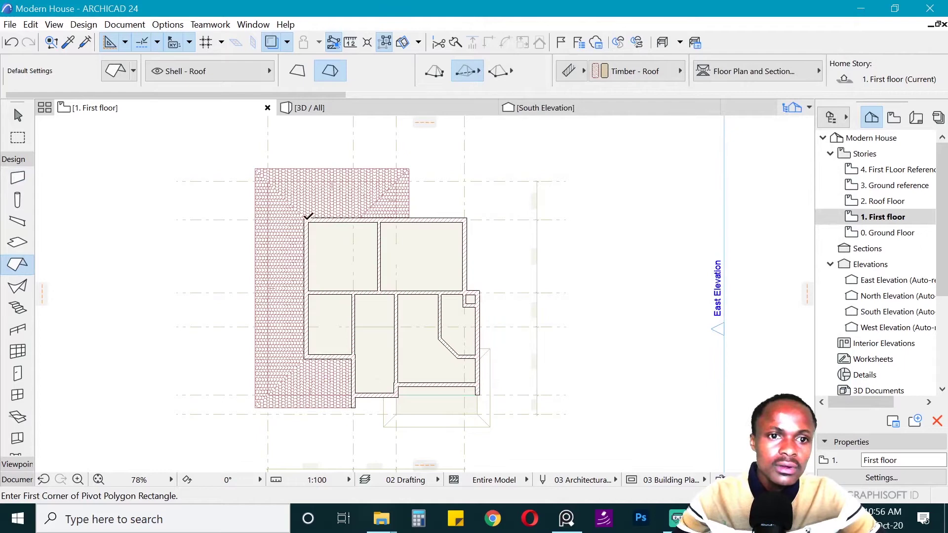
{"action": "left_click", "coordinate": [306, 219]}
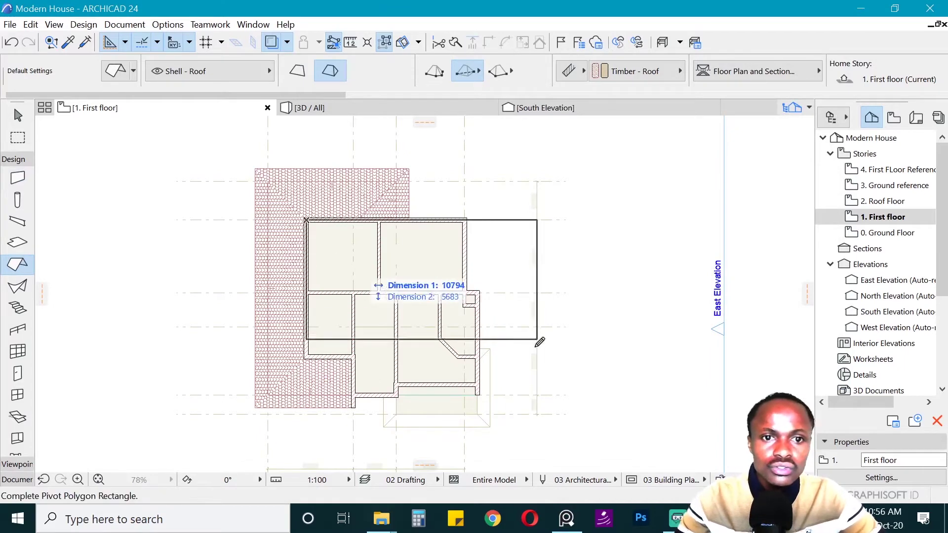
{"action": "left_click", "coordinate": [481, 394]}
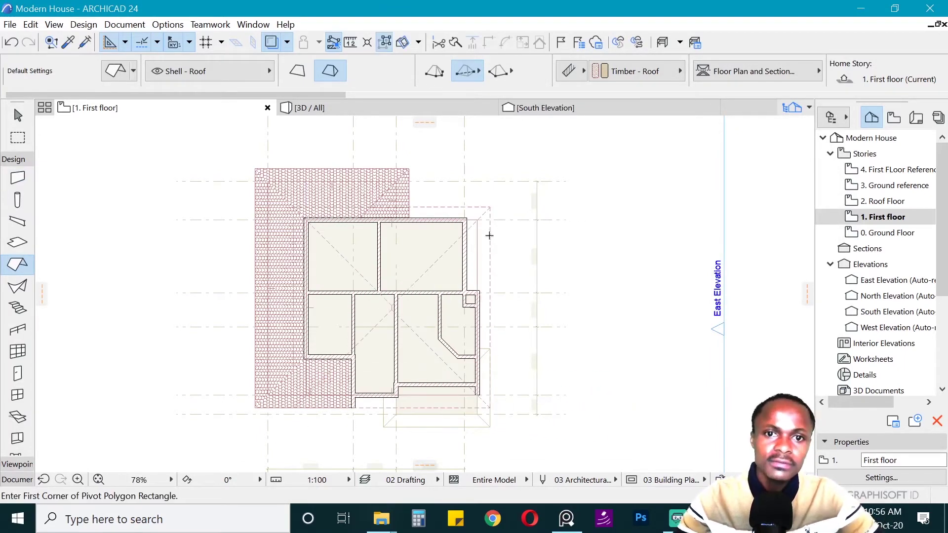
{"action": "scroll", "coordinate": [474, 256], "scroll_direction": "up", "scroll_amount": 2}
{"action": "left_click", "coordinate": [484, 262], "text": "shift"}
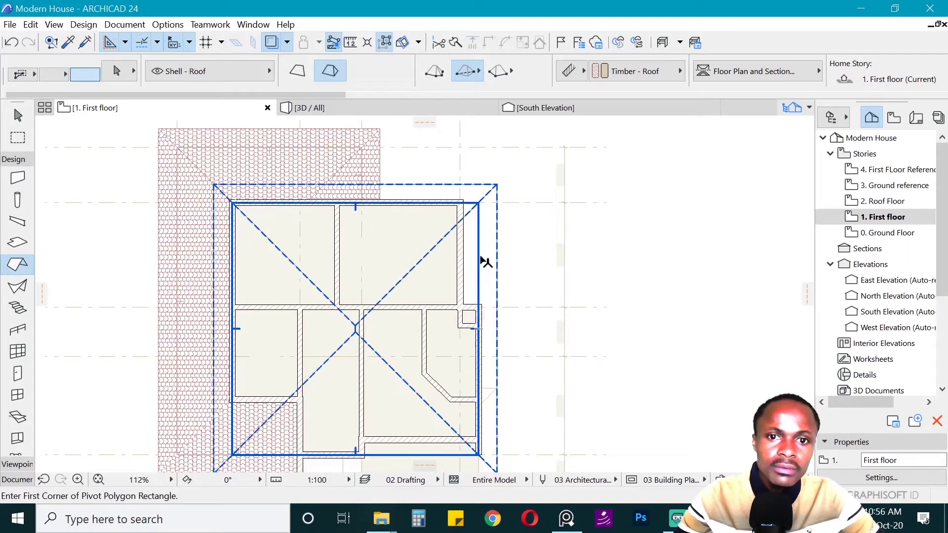
{"action": "left_click", "coordinate": [485, 262], "text": "shift"}
Cut a rectangular notch out of the roof's right side.
{"action": "left_click", "coordinate": [479, 249]}
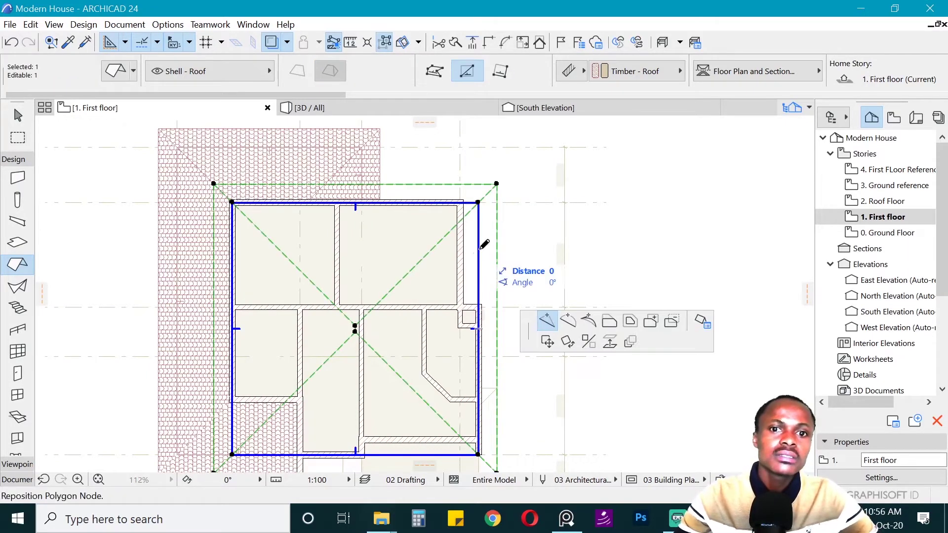
{"action": "key", "text": "Escape"}
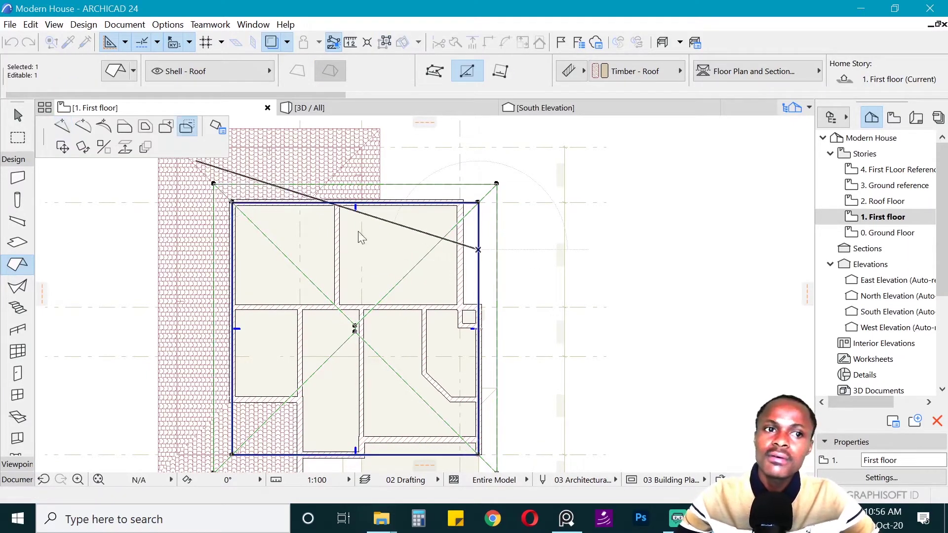
{"action": "left_click", "coordinate": [479, 306]}
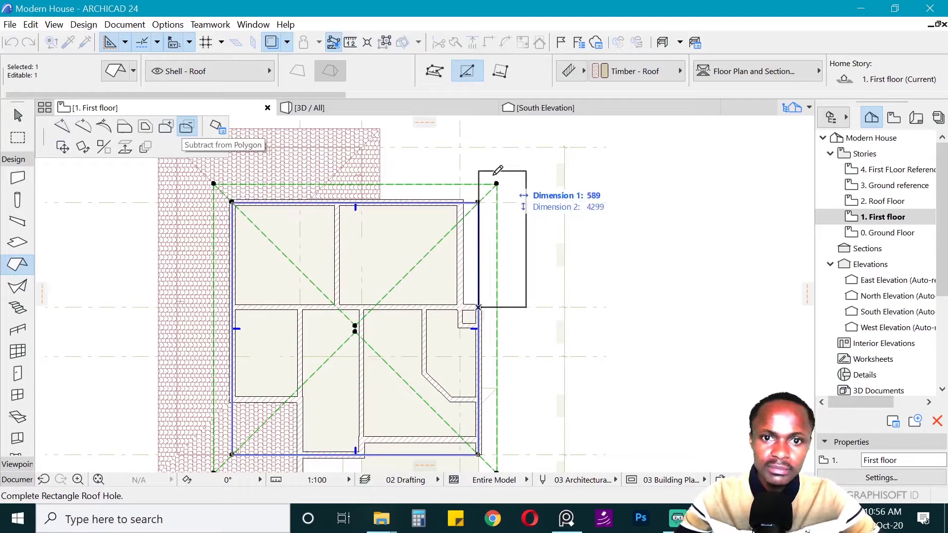
{"action": "left_click", "coordinate": [464, 197]}
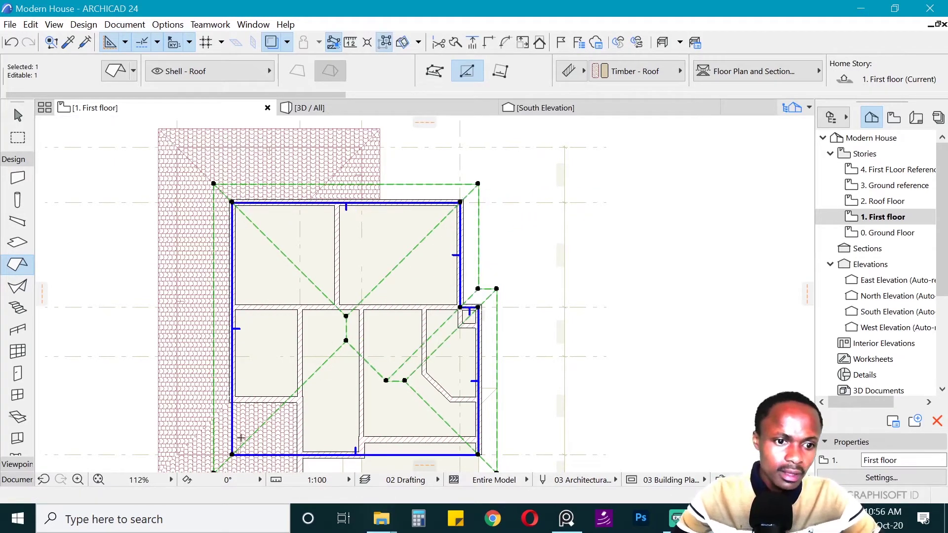
Cut a rectangular notch out of the roof's bottom-left corner.
{"action": "left_click", "coordinate": [231, 433]}
{"action": "left_click", "coordinate": [232, 399]}
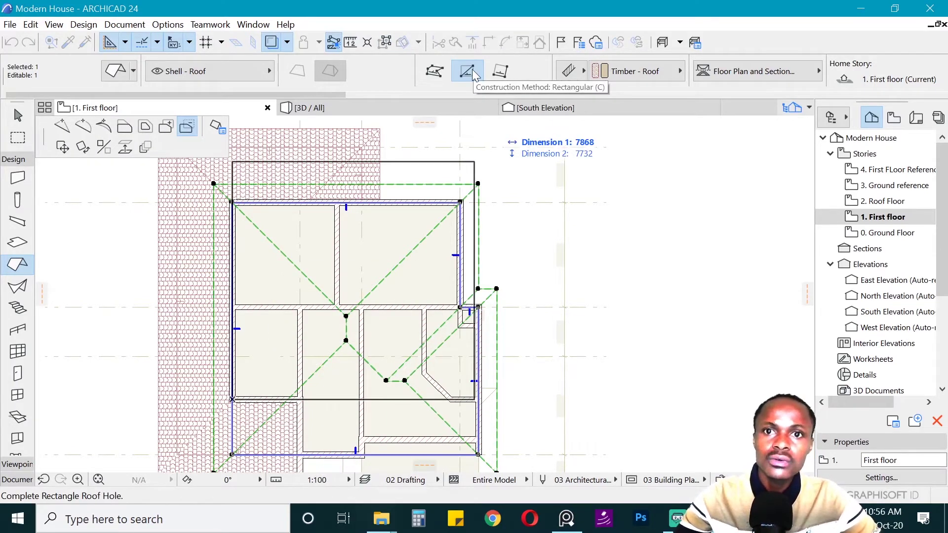
{"action": "left_click", "coordinate": [306, 451]}
{"action": "scroll", "coordinate": [373, 279], "scroll_direction": "up", "scroll_amount": 3}
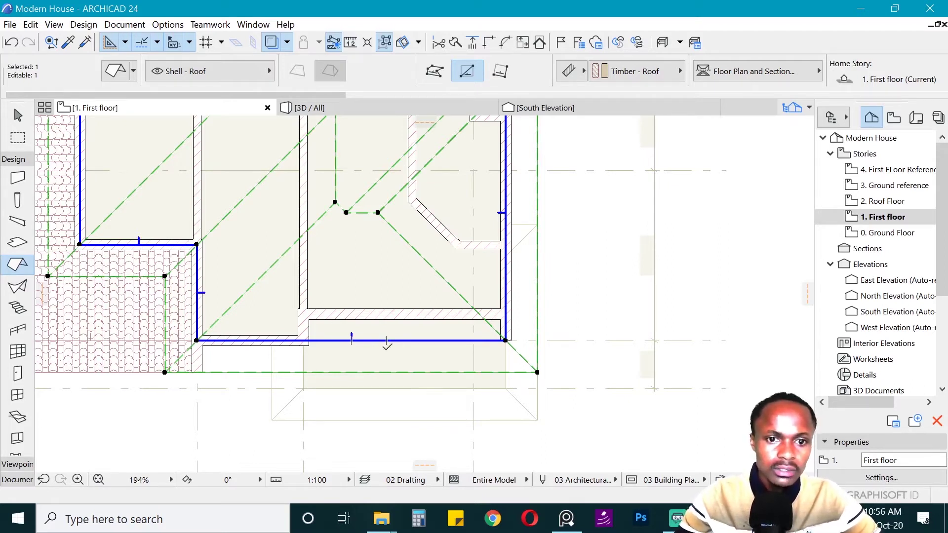
Offset the roof's bottom edge outward by 600, then view the house in 3D.
{"action": "left_click", "coordinate": [386, 359]}
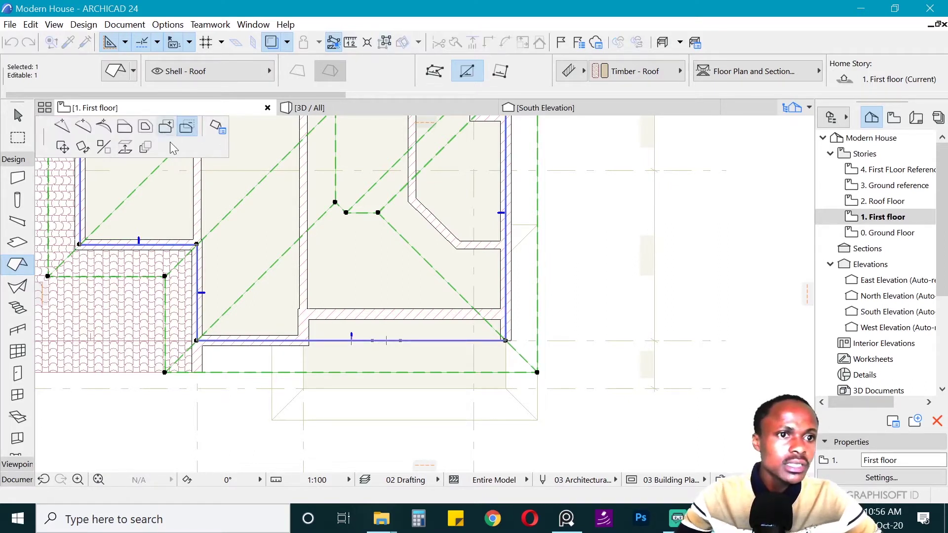
{"action": "left_click", "coordinate": [124, 129]}
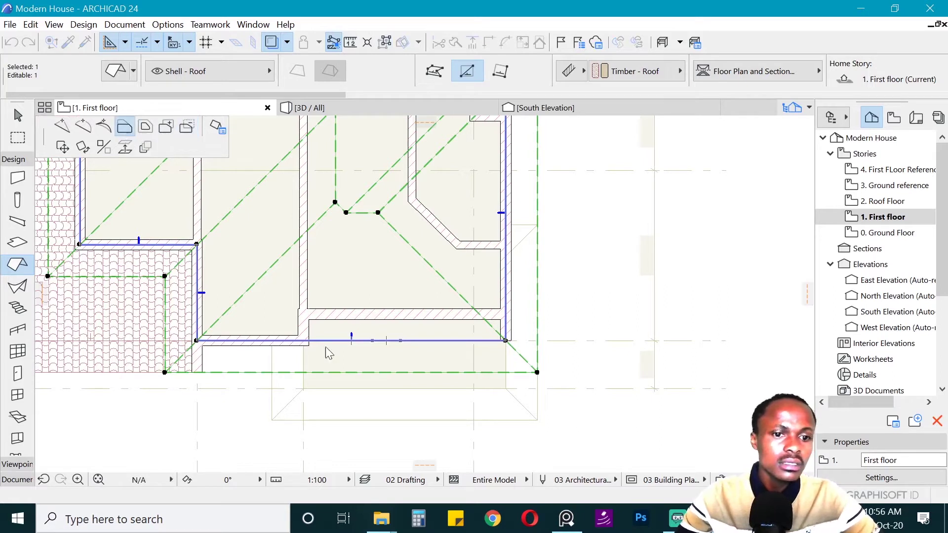
{"action": "type", "text": "600"}
{"action": "key", "text": "Return"}
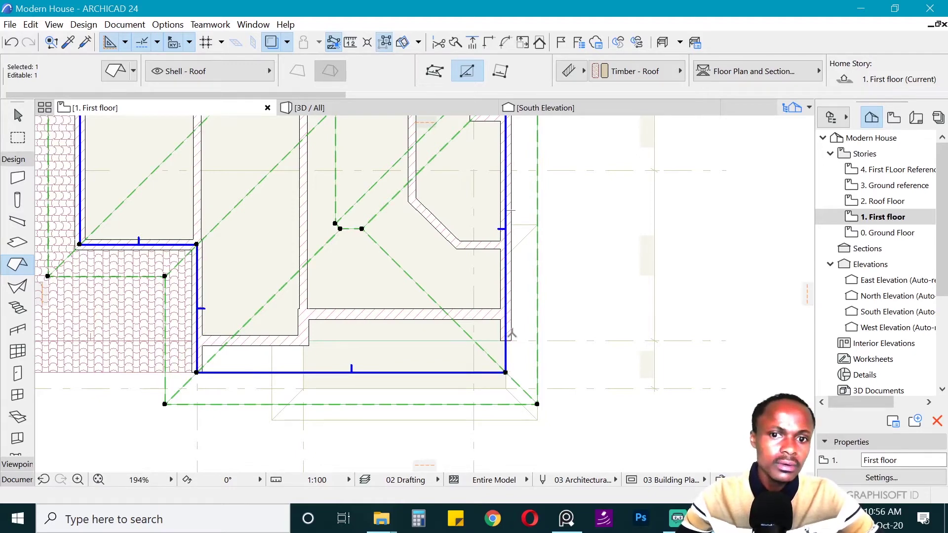
{"action": "scroll", "coordinate": [312, 394], "scroll_direction": "down", "scroll_amount": 4}
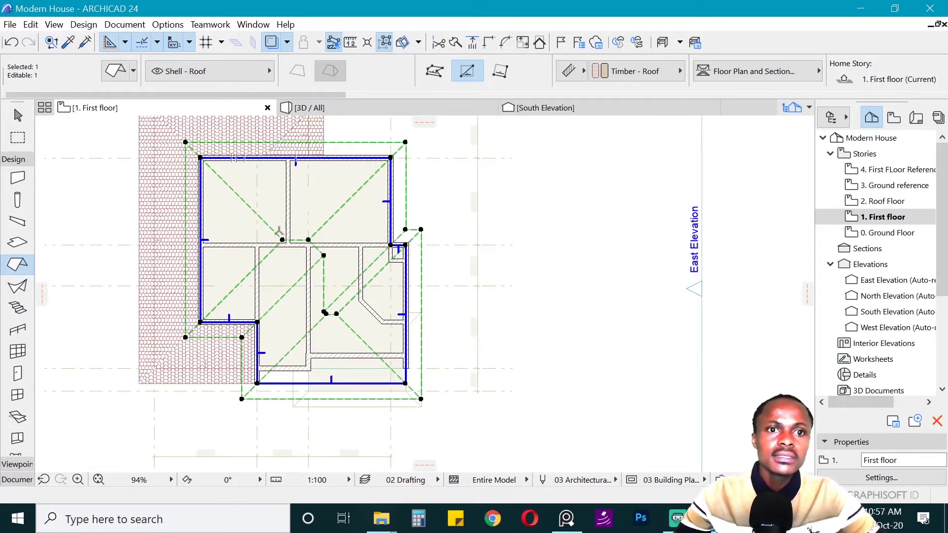
{"action": "left_click", "coordinate": [381, 108]}
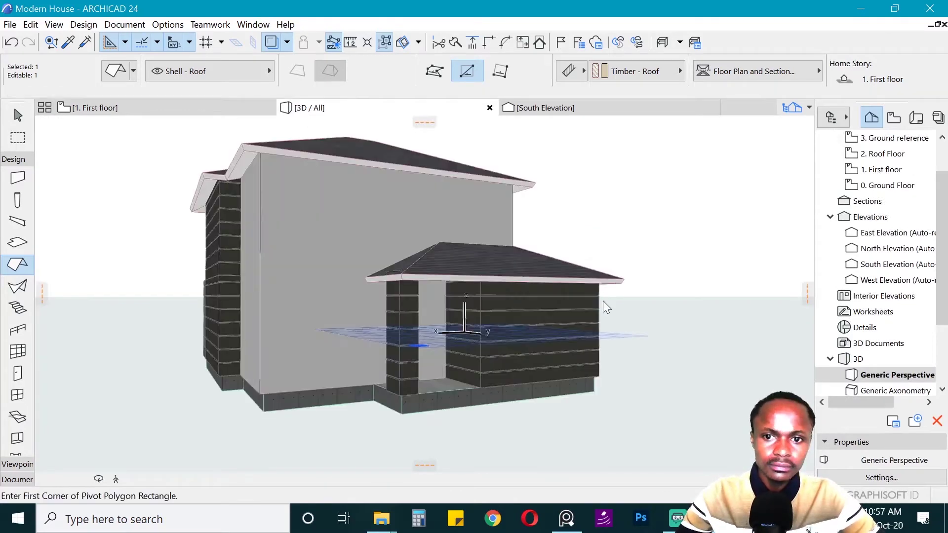
Orbit the house in 3D, then go back through the First floor to the Ground Floor plan.
{"action": "scroll", "coordinate": [636, 249], "scroll_direction": "up", "scroll_amount": 3}
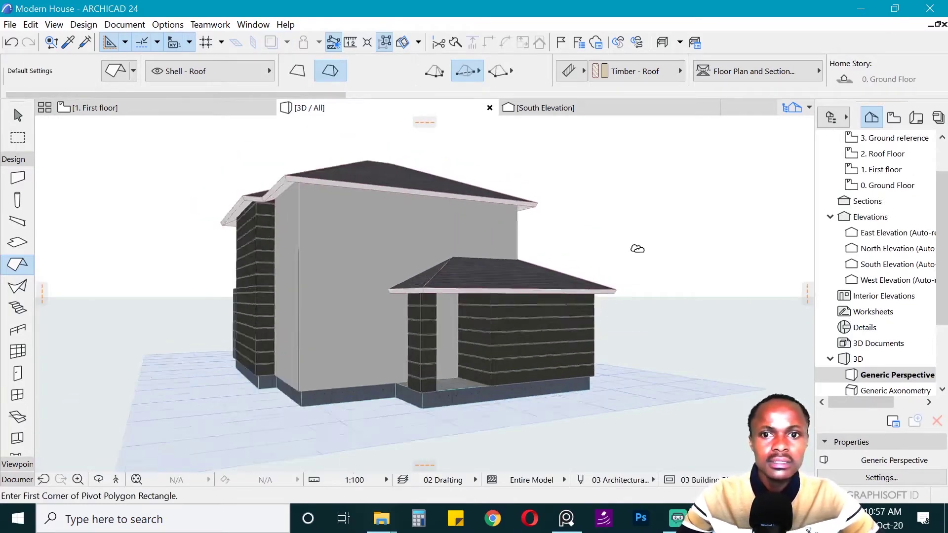
{"action": "key", "text": "o"}
{"action": "left_click_drag", "start_coordinate": [630, 239], "coordinate": [413, 305]}
{"action": "left_click", "coordinate": [99, 110]}
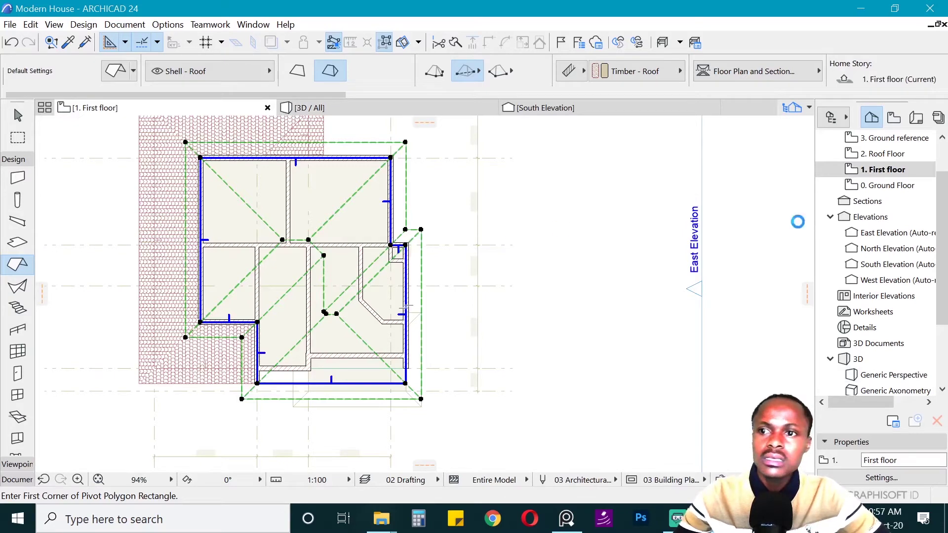
{"action": "key", "text": "Escape"}
{"action": "key", "text": "Escape"}
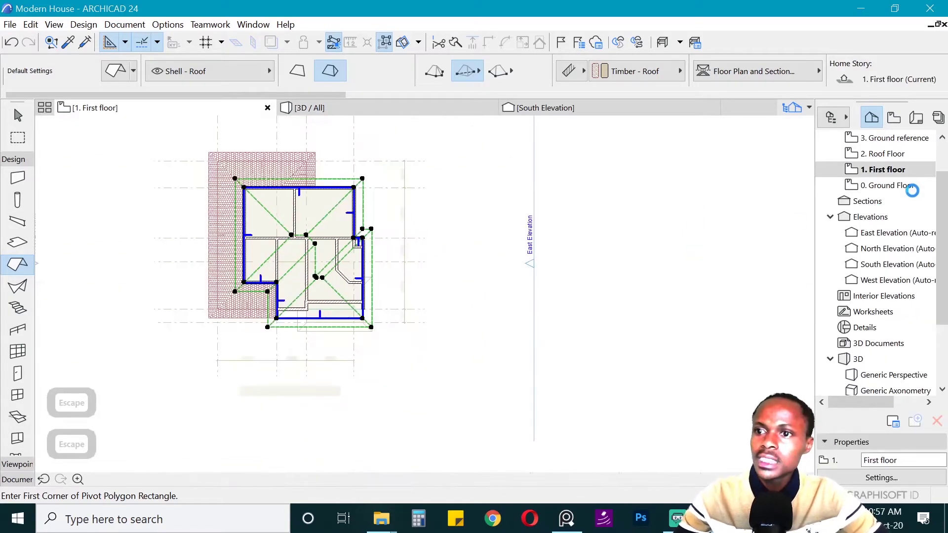
{"action": "key", "text": "Escape"}
{"action": "double_click", "coordinate": [889, 185]}
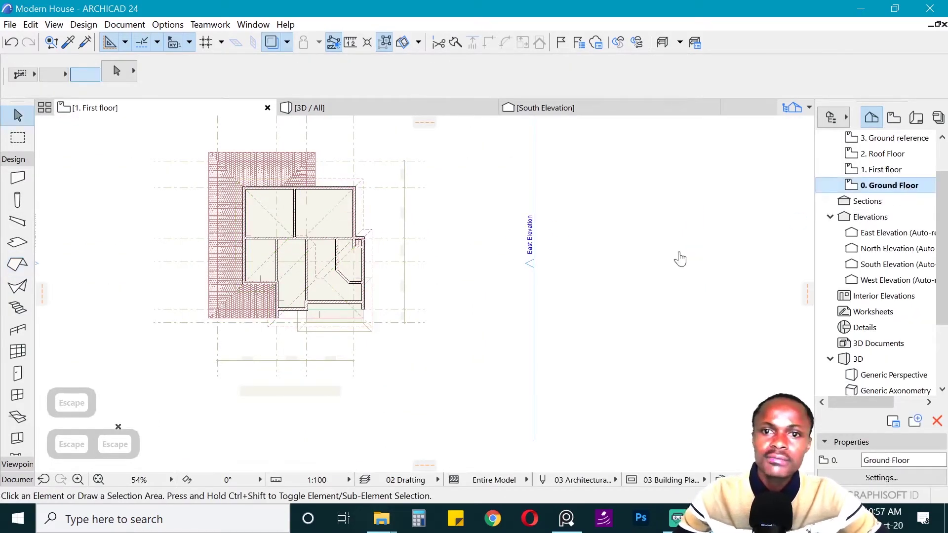
{"action": "scroll", "coordinate": [372, 276], "scroll_direction": "down", "scroll_amount": 1}
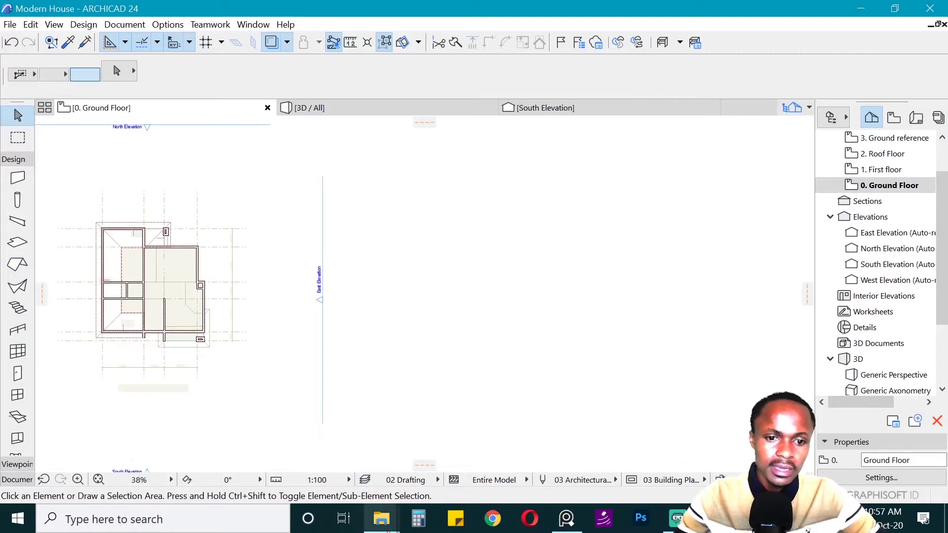
Drag the schedules file from the Ref folder onto the Ground Floor plan.
{"action": "mouse_move", "coordinate": [388, 528]}
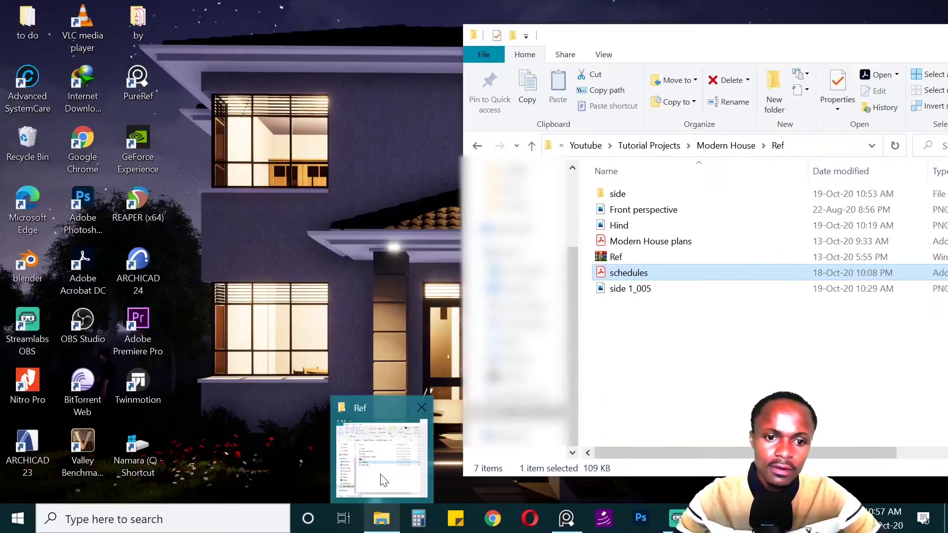
{"action": "left_click", "coordinate": [385, 455]}
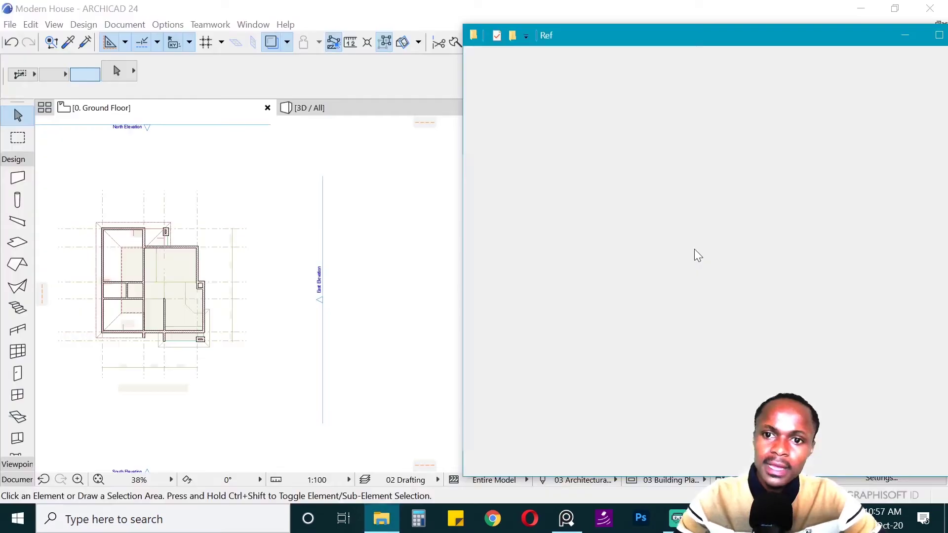
{"action": "left_click_drag", "start_coordinate": [664, 43], "coordinate": [703, 30]}
{"action": "mouse_move", "coordinate": [692, 253]}
{"action": "left_mouse_down"}
{"action": "mouse_move", "coordinate": [506, 284]}
{"action": "mouse_move", "coordinate": [392, 283]}
{"action": "left_mouse_up"}
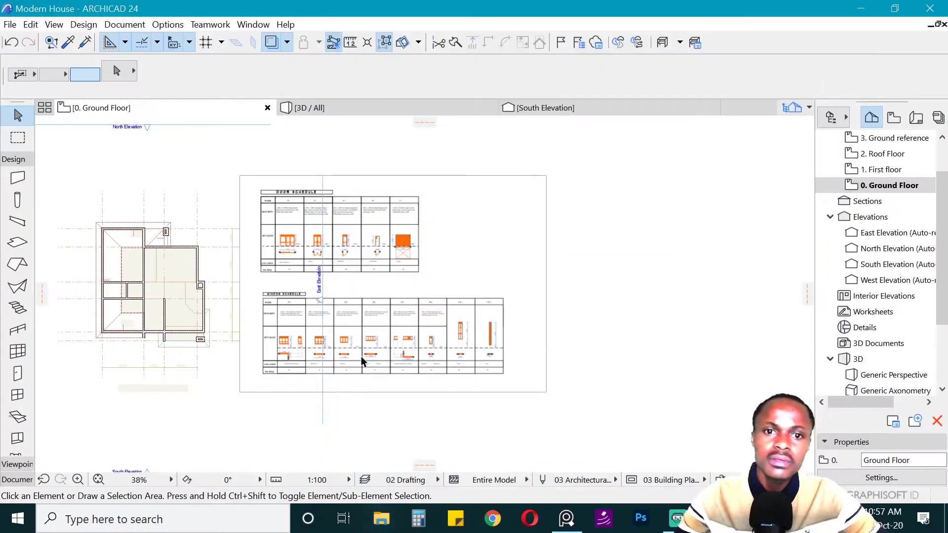
Move the schedules drawing further right with Ctrl+D so it sits clear of the house.
{"action": "left_click", "coordinate": [387, 192]}
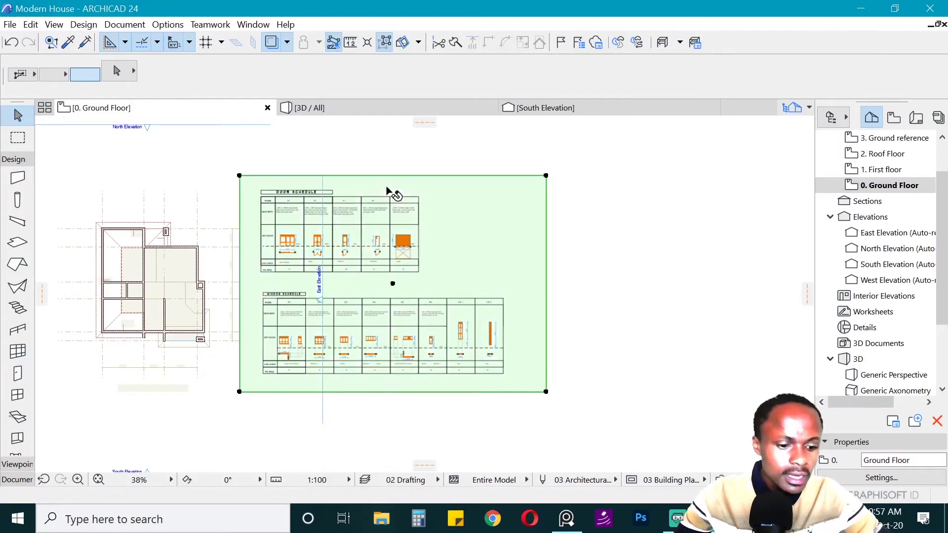
{"action": "key", "text": "ctrl+d"}
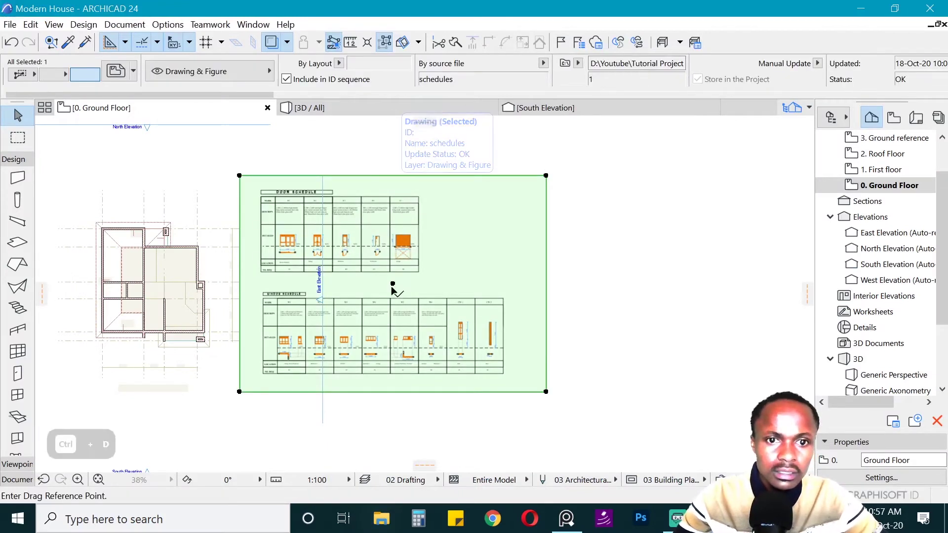
{"action": "left_click", "coordinate": [393, 283]}
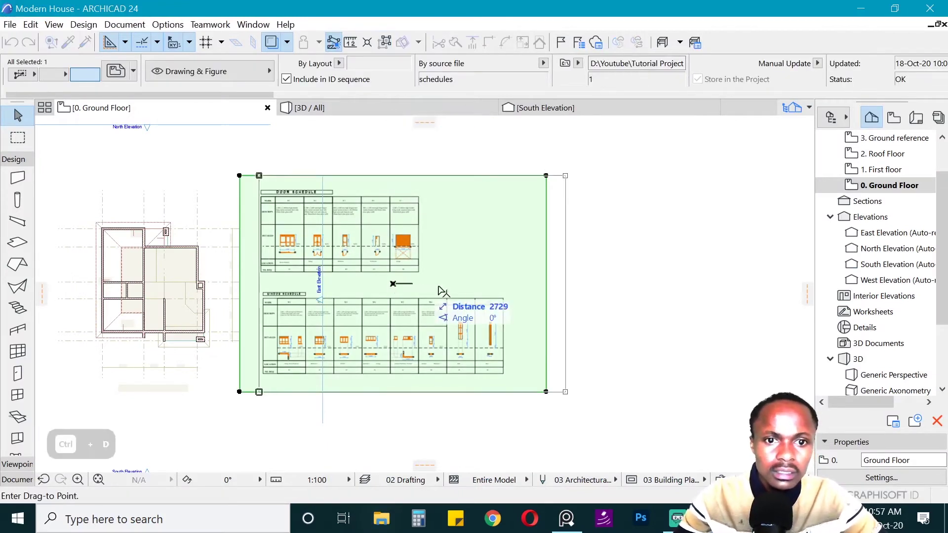
{"action": "left_click", "coordinate": [448, 395]}
{"action": "left_click", "coordinate": [159, 309]}
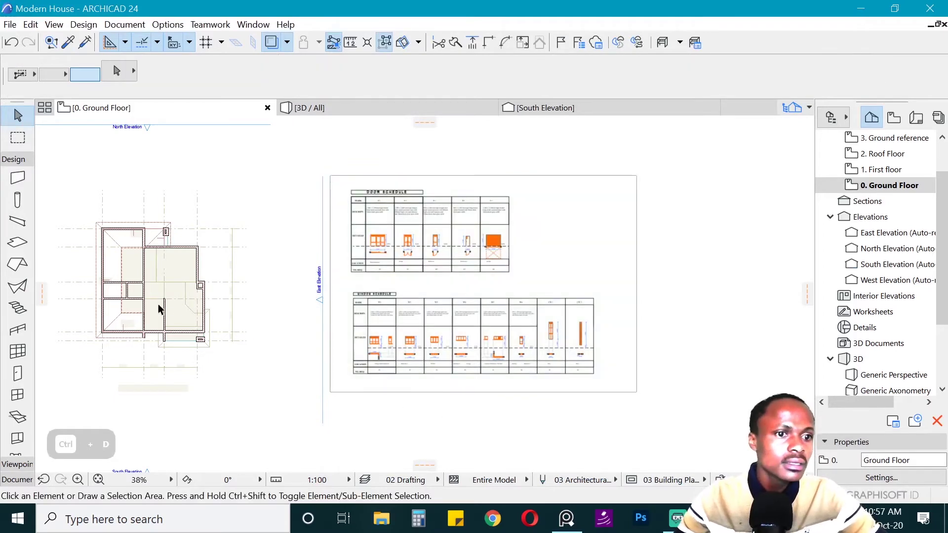
{"action": "scroll", "coordinate": [535, 217], "scroll_direction": "up", "scroll_amount": 5}
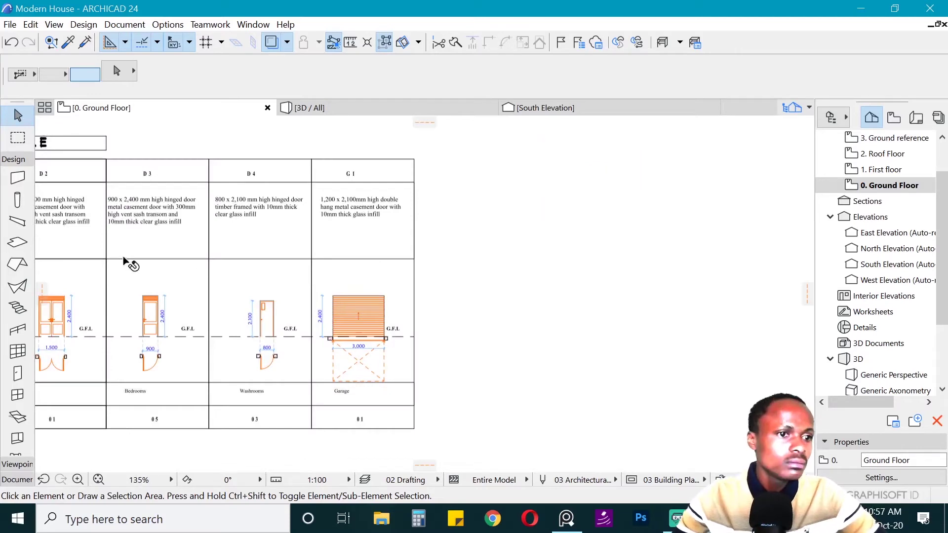
Choose Overhead Garage Door 24 from Garage Doors 24, sized 3000 × 2400 with 0 sill.
{"action": "scroll", "coordinate": [9, 296], "scroll_direction": "down", "scroll_amount": 2}
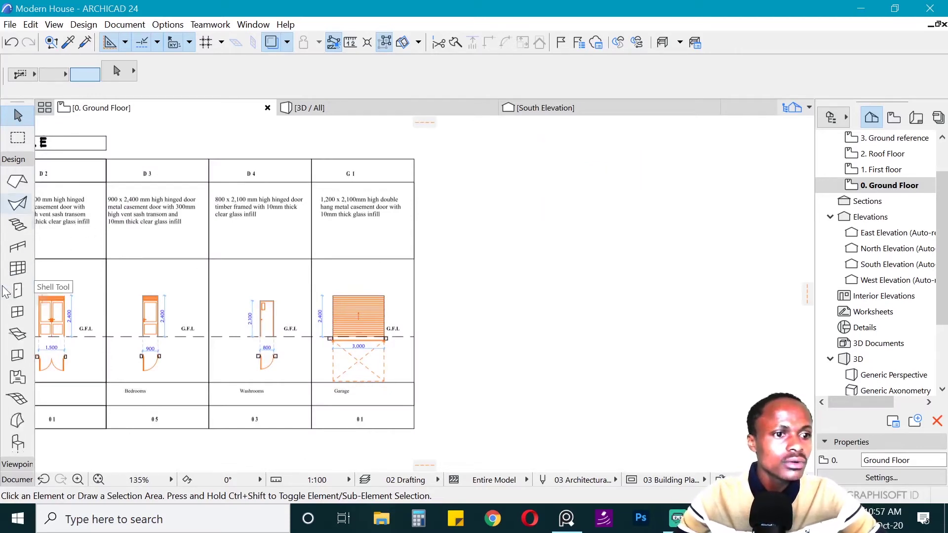
{"action": "scroll", "coordinate": [9, 302], "scroll_direction": "up", "scroll_amount": 2}
{"action": "left_click", "coordinate": [18, 372]}
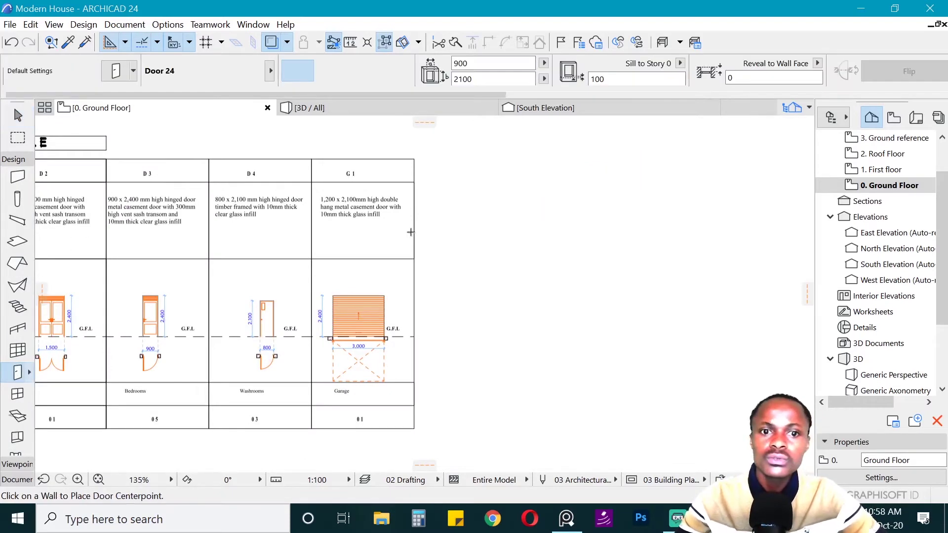
{"action": "key", "text": "ctrl+t"}
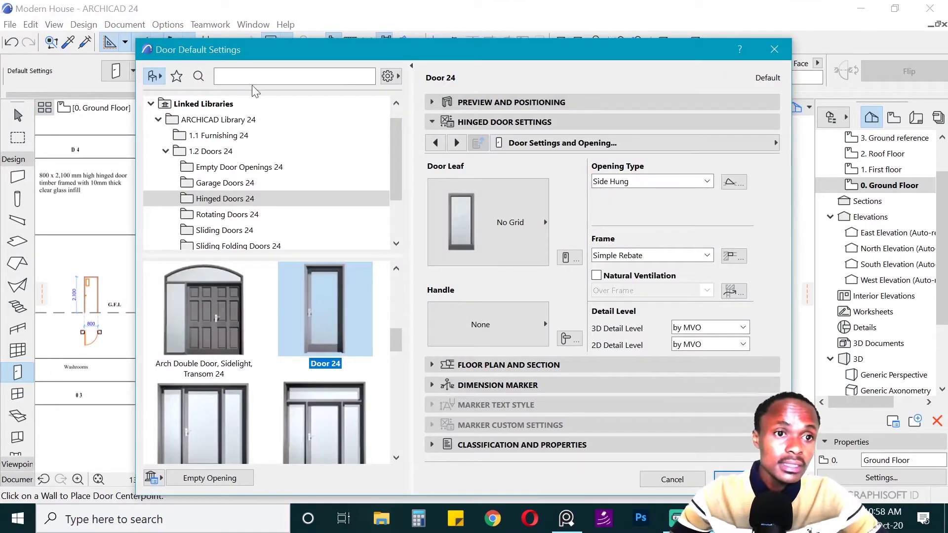
{"action": "left_click", "coordinate": [226, 183]}
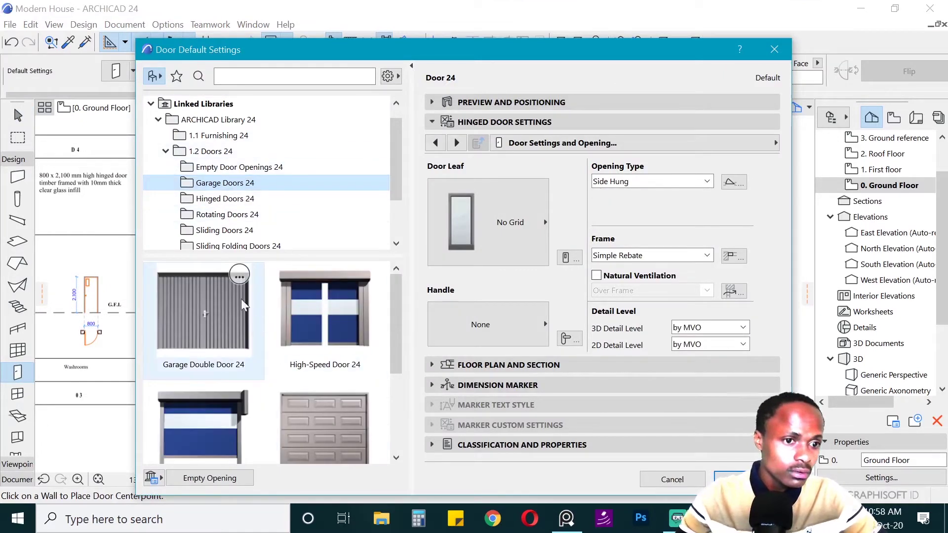
{"action": "left_click_drag", "start_coordinate": [485, 54], "coordinate": [603, 28]}
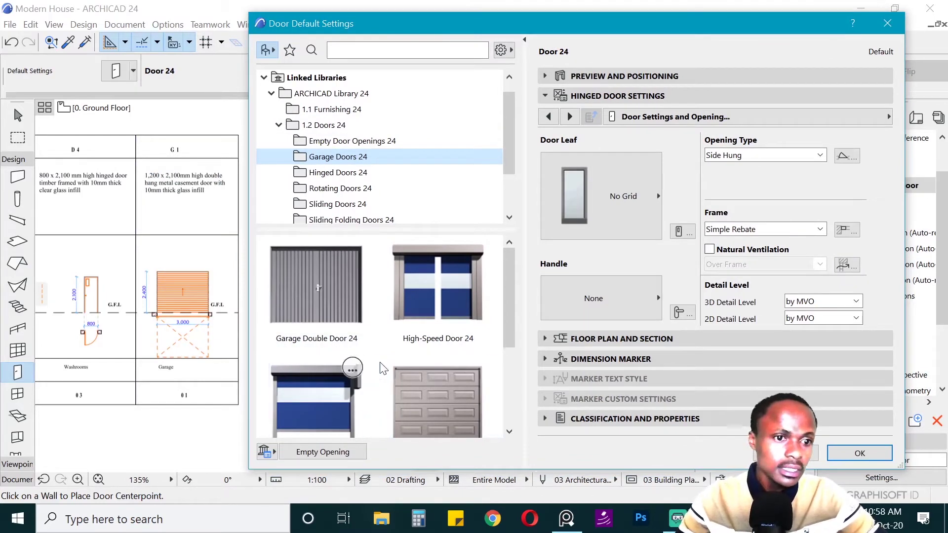
{"action": "left_click", "coordinate": [609, 76]}
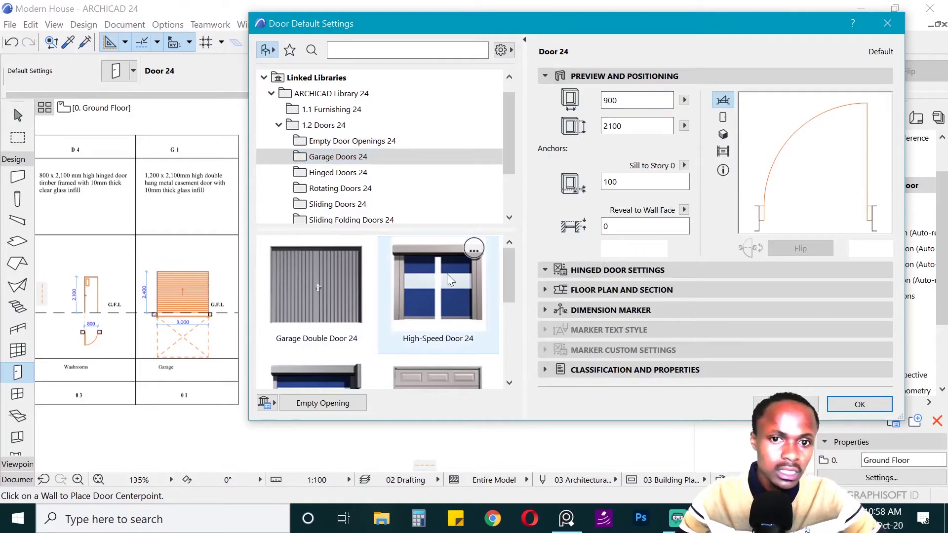
{"action": "left_click_drag", "start_coordinate": [508, 278], "coordinate": [508, 312]}
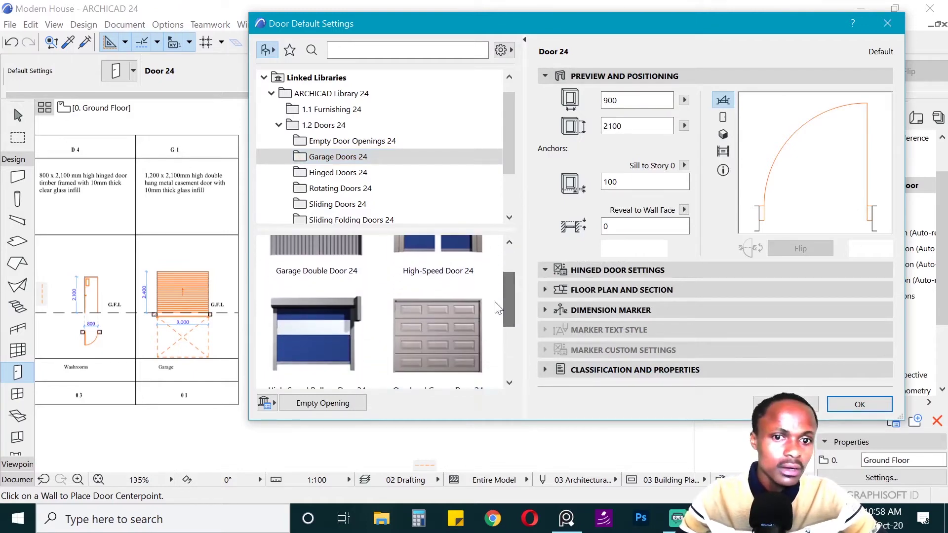
{"action": "left_click", "coordinate": [421, 335]}
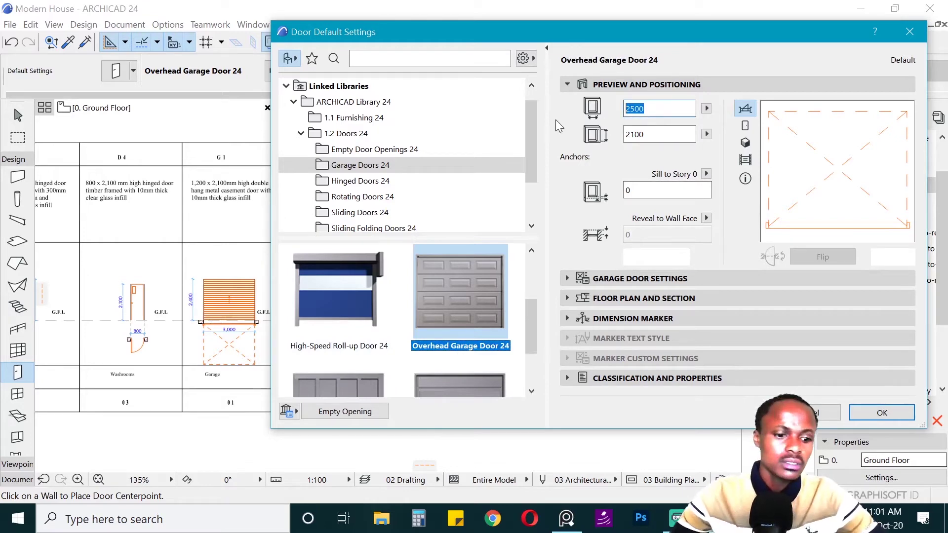
{"action": "type", "text": "3000"}
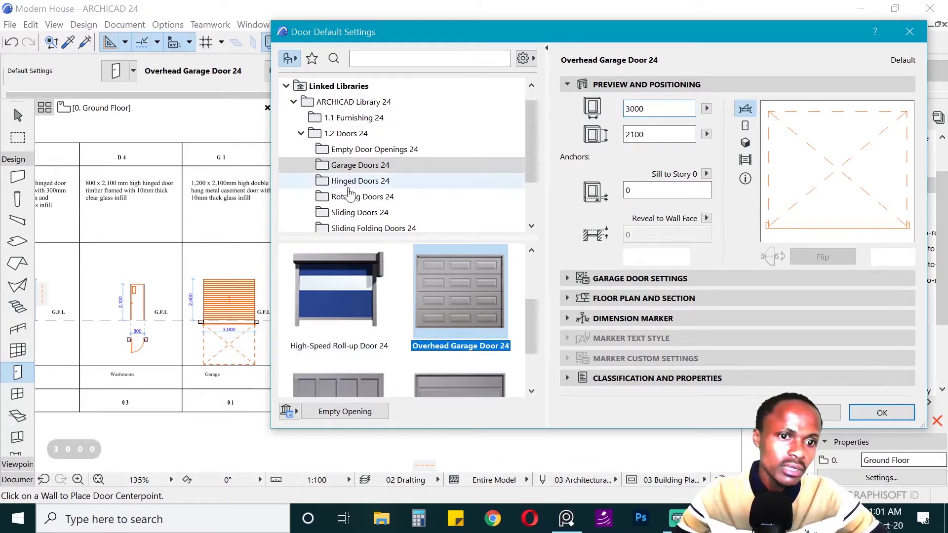
{"action": "left_click", "coordinate": [653, 146]}
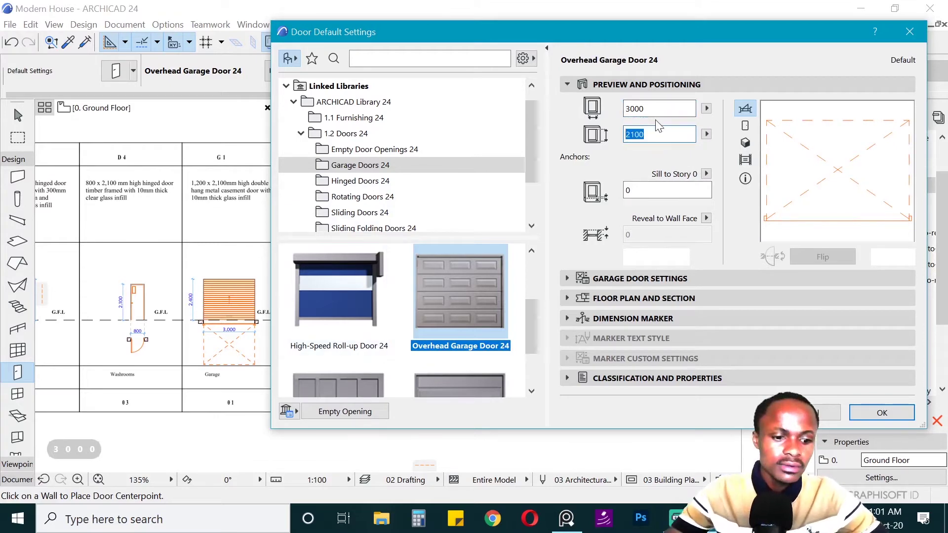
{"action": "type", "text": "2400"}
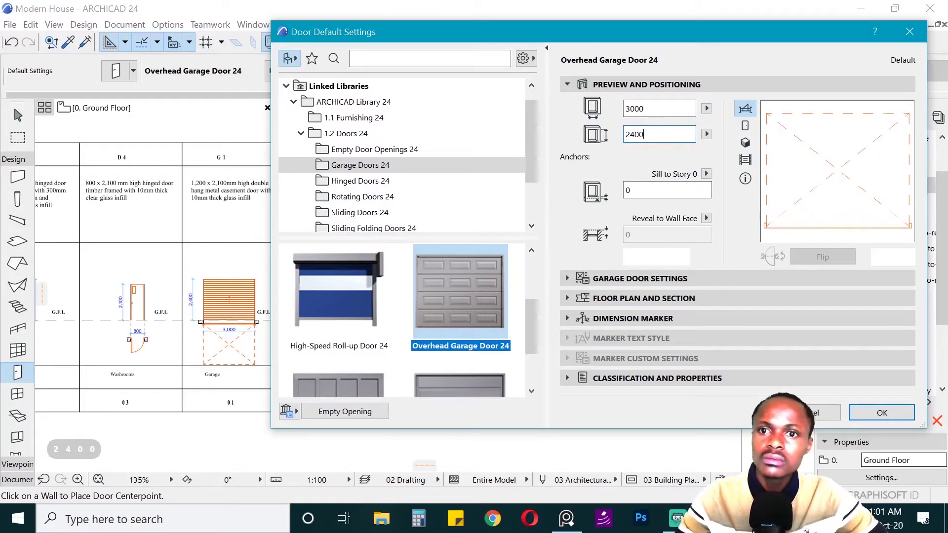
{"action": "key", "text": "Tab"}
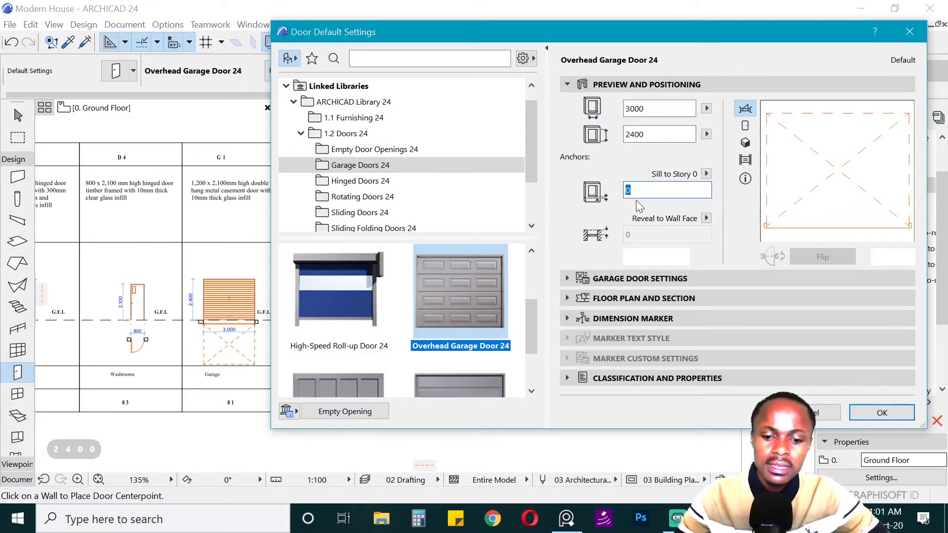
{"action": "type", "text": "0"}
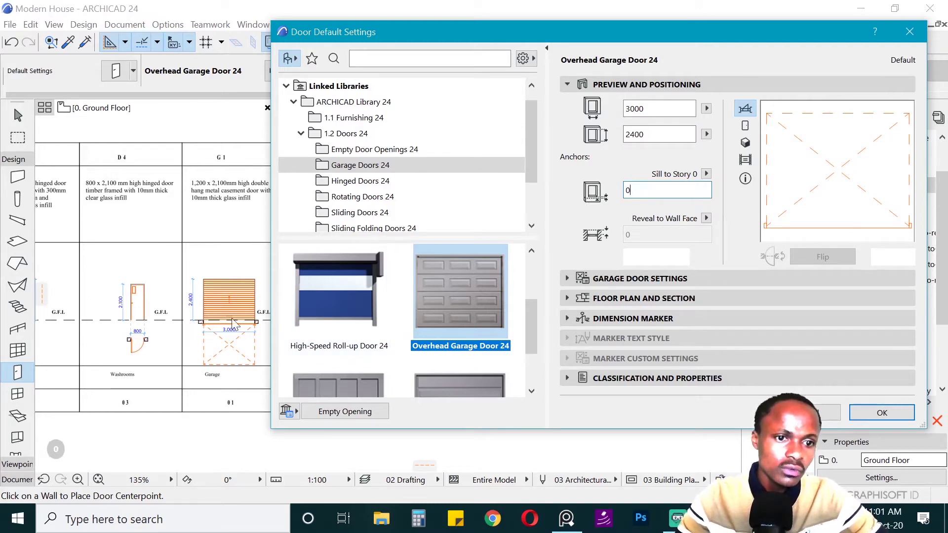
Give the garage door a Style 1 leaf and a Horizontal Bar handle, then confirm.
{"action": "left_click", "coordinate": [639, 279]}
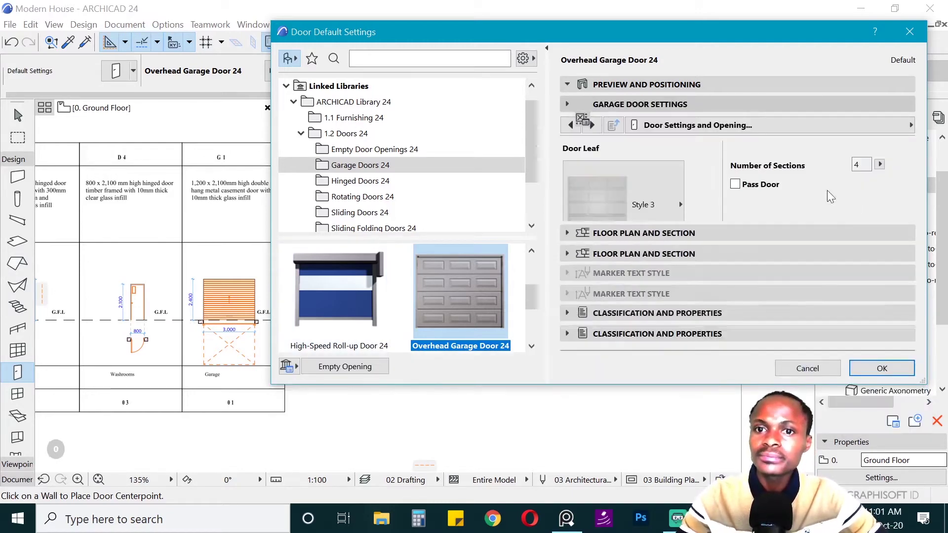
{"action": "left_click", "coordinate": [681, 204]}
{"action": "left_click", "coordinate": [726, 59]}
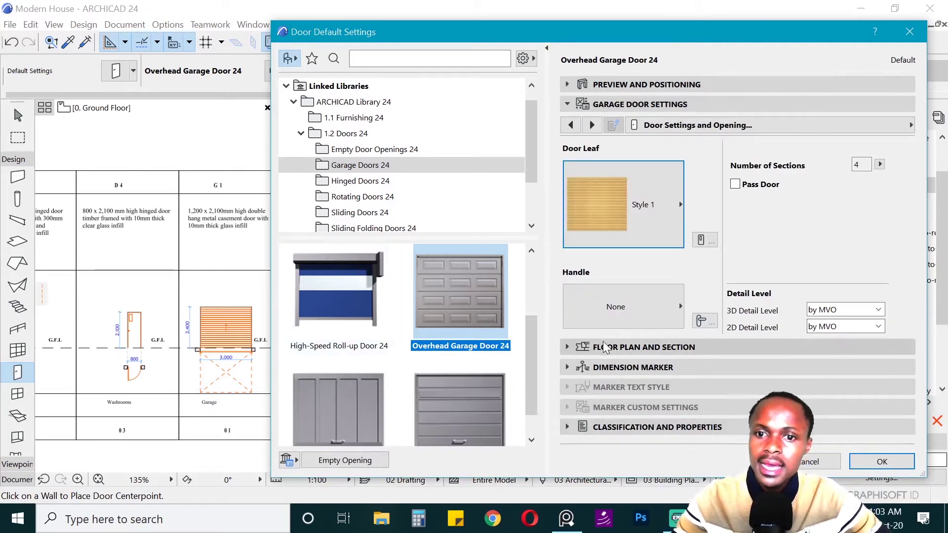
{"action": "left_click", "coordinate": [633, 309]}
{"action": "left_click", "coordinate": [734, 334]}
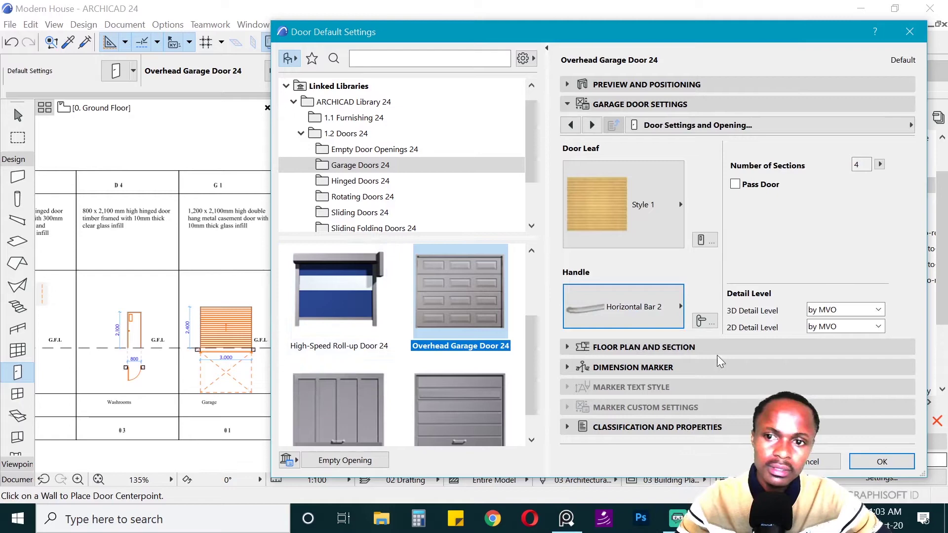
{"action": "left_click", "coordinate": [621, 346]}
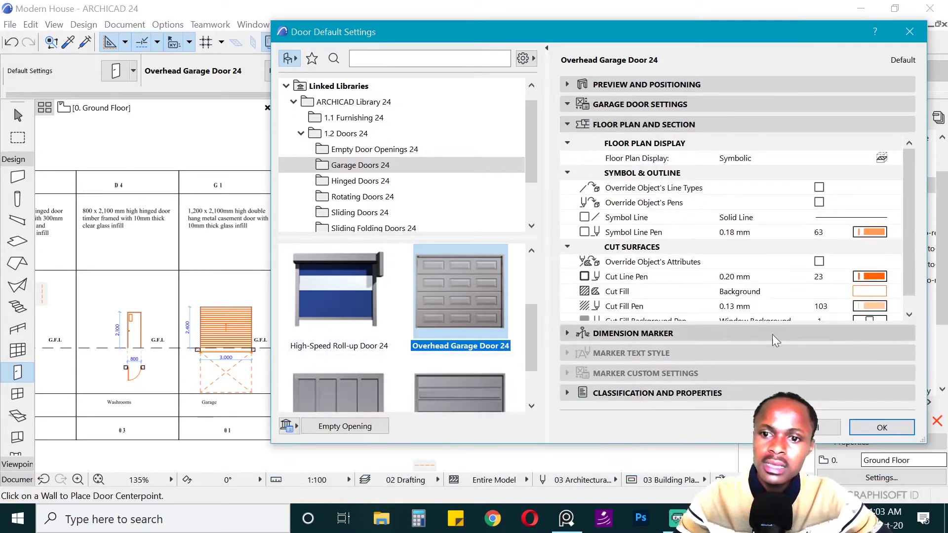
{"action": "left_click", "coordinate": [870, 430]}
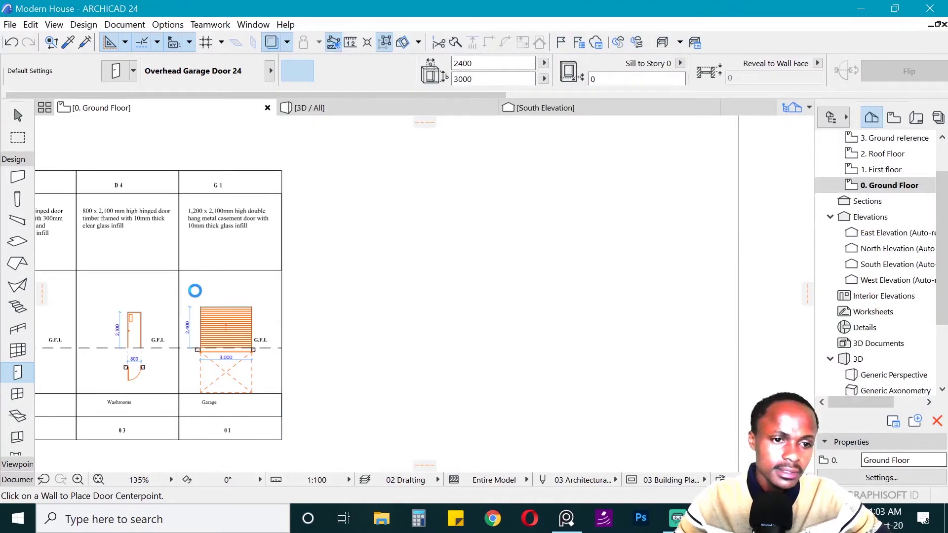
Place the Overhead Garage Door 24 centred in the garage's top wall and set its opening side.
{"action": "scroll", "coordinate": [732, 309], "scroll_direction": "down", "scroll_amount": 5}
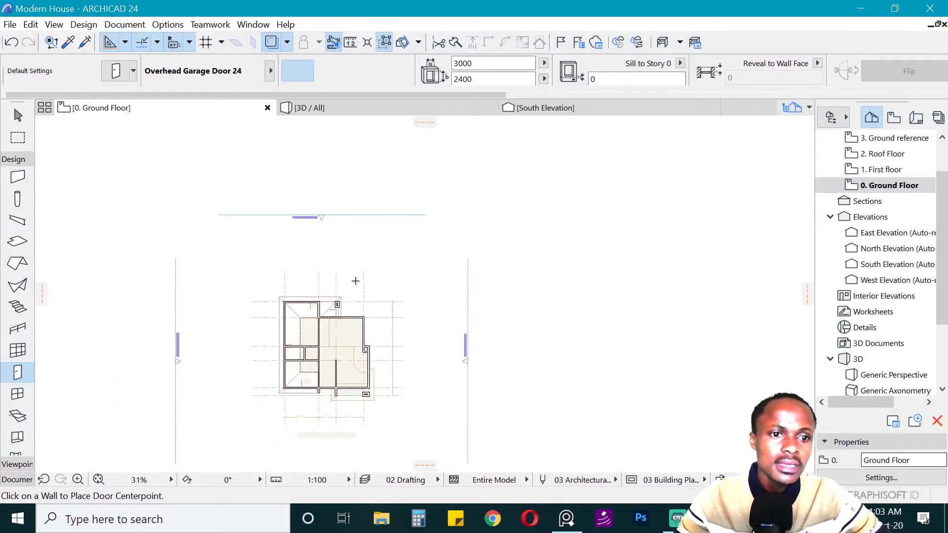
{"action": "scroll", "coordinate": [355, 281], "scroll_direction": "up", "scroll_amount": 10}
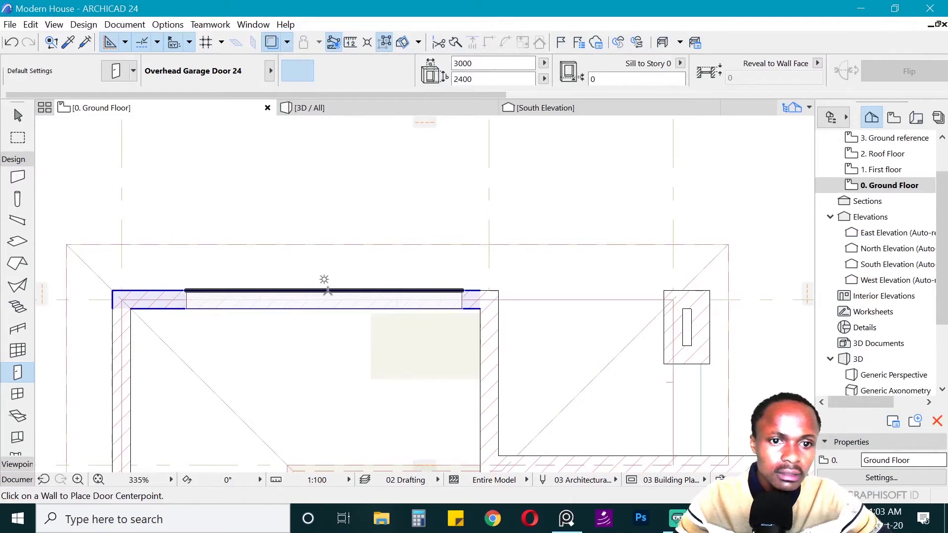
{"action": "left_click", "coordinate": [305, 286]}
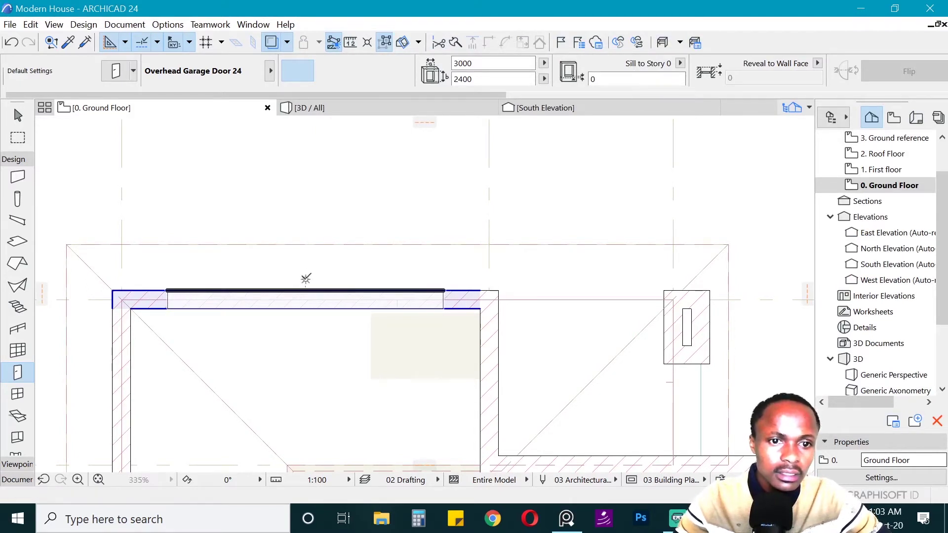
{"action": "left_click", "coordinate": [314, 209]}
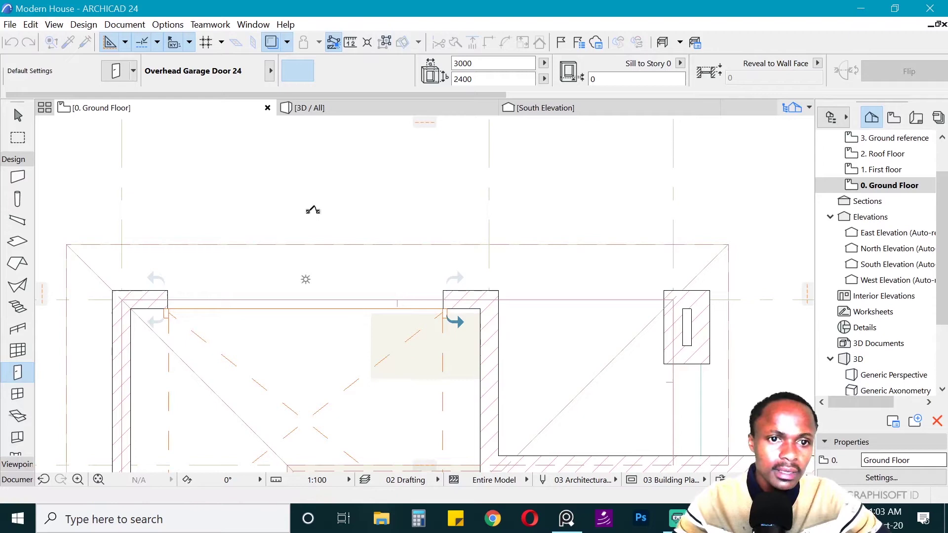
{"action": "scroll", "coordinate": [291, 242], "scroll_direction": "down", "scroll_amount": 5}
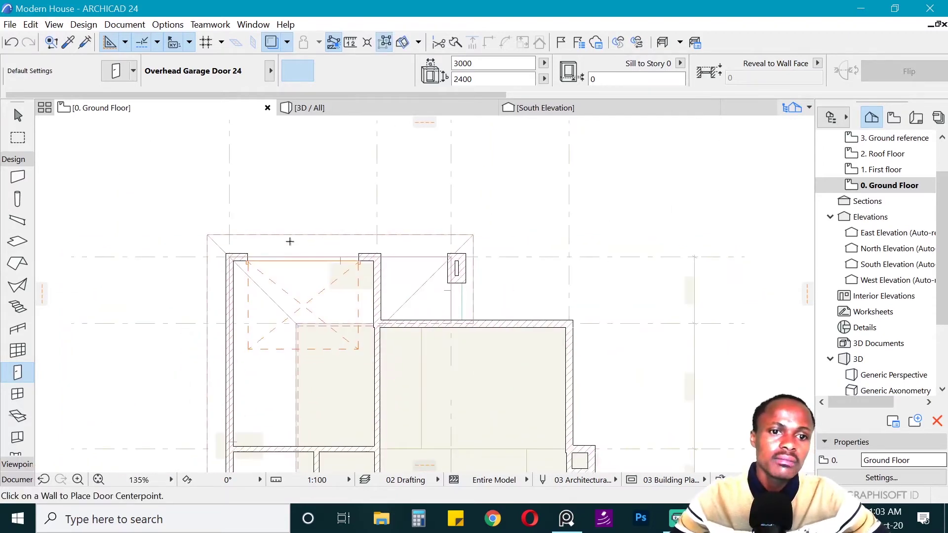
{"action": "scroll", "coordinate": [296, 242], "scroll_direction": "up", "scroll_amount": 2}
{"action": "scroll", "coordinate": [255, 259], "scroll_direction": "down", "scroll_amount": 7}
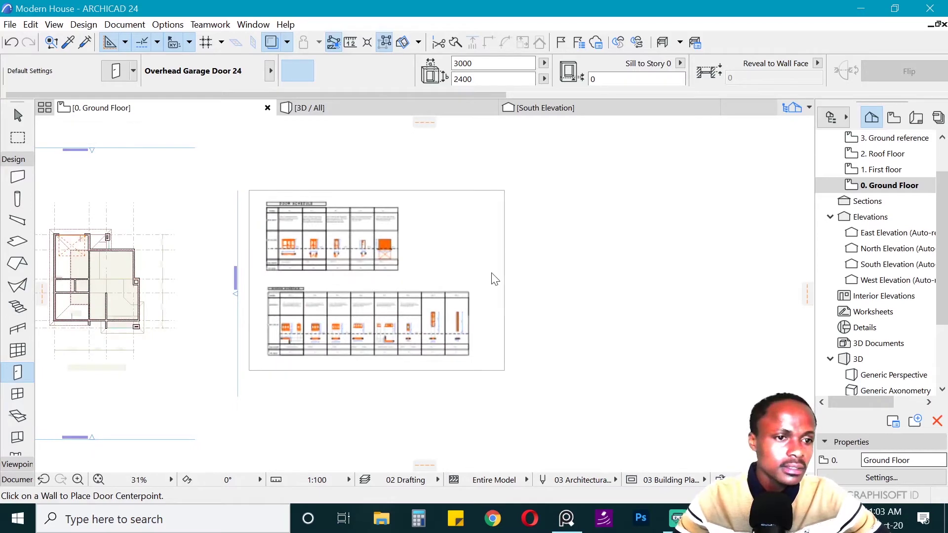
Switch the default door to Hinged Doors 24 > Door 24 with an 800 width.
{"action": "scroll", "coordinate": [361, 225], "scroll_direction": "up", "scroll_amount": 7}
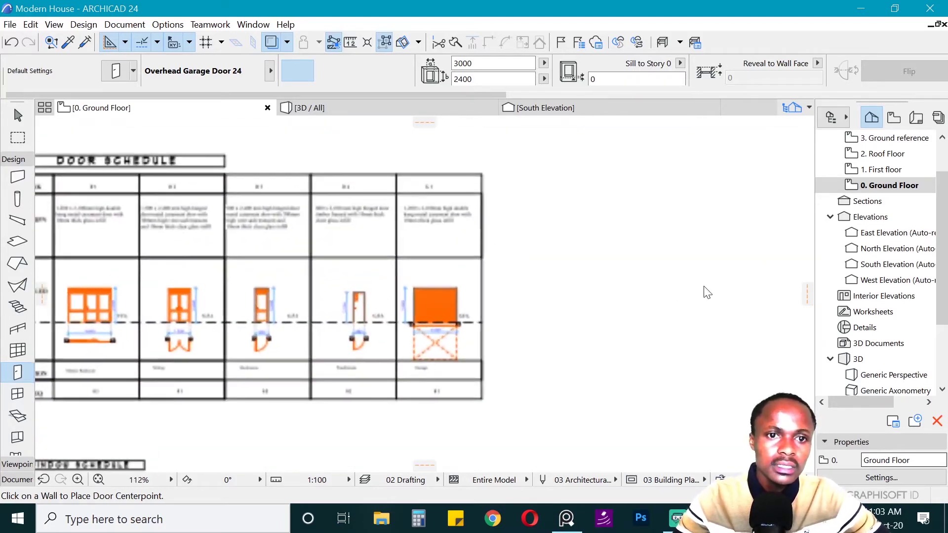
{"action": "scroll", "coordinate": [706, 291], "scroll_direction": "up", "scroll_amount": 5}
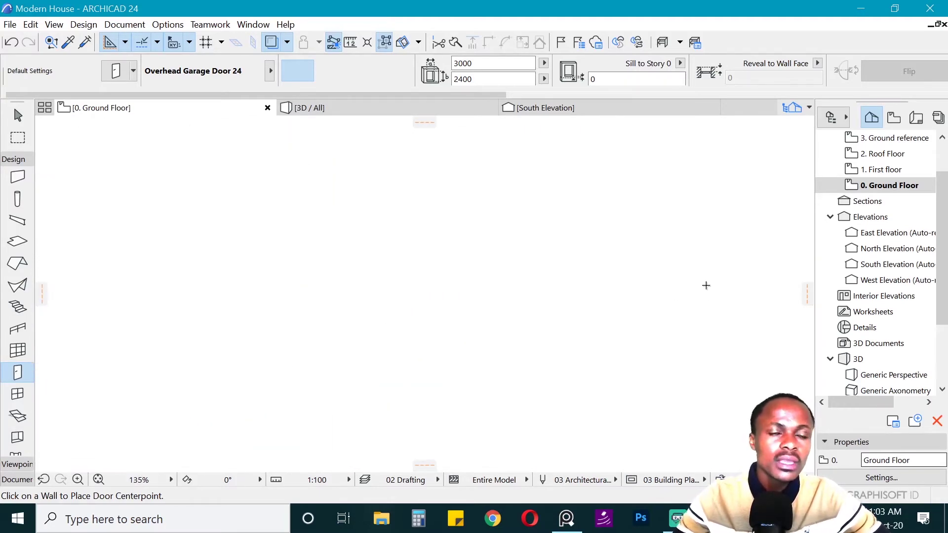
{"action": "scroll", "coordinate": [706, 285], "scroll_direction": "up", "scroll_amount": 1}
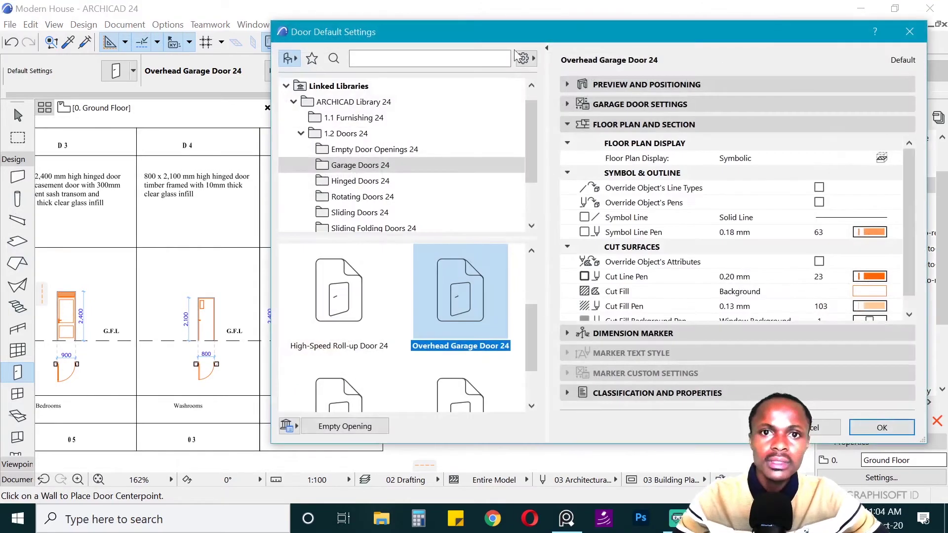
{"action": "left_click", "coordinate": [357, 166]}
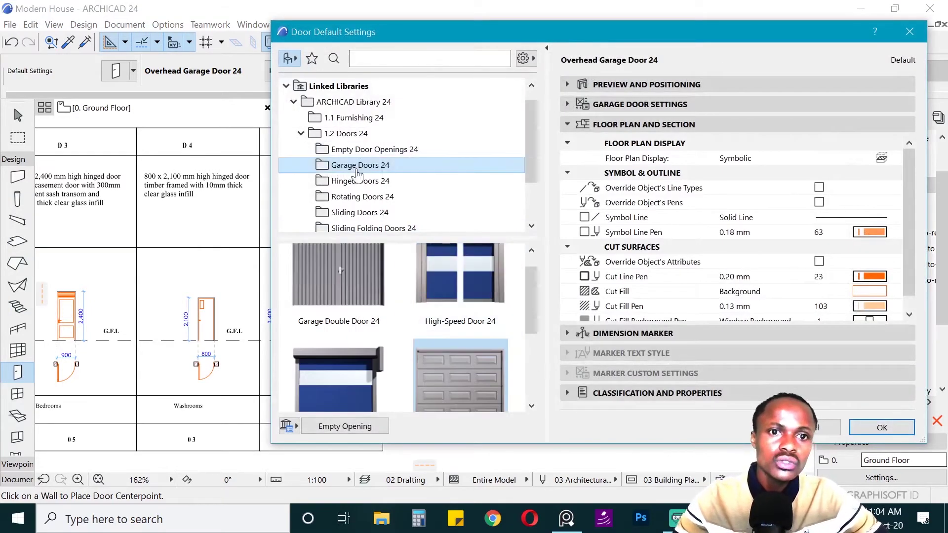
{"action": "left_click", "coordinate": [353, 180]}
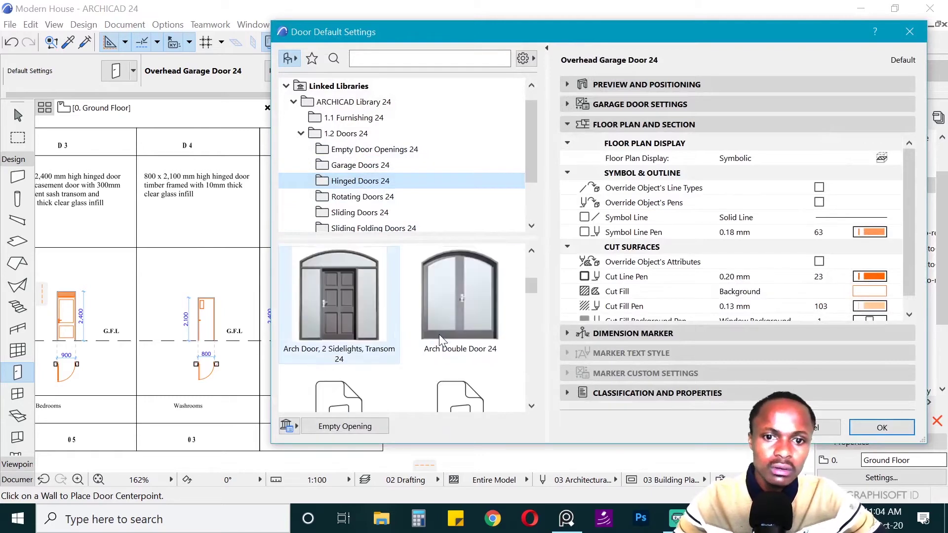
{"action": "scroll", "coordinate": [440, 339], "scroll_direction": "down", "scroll_amount": 4}
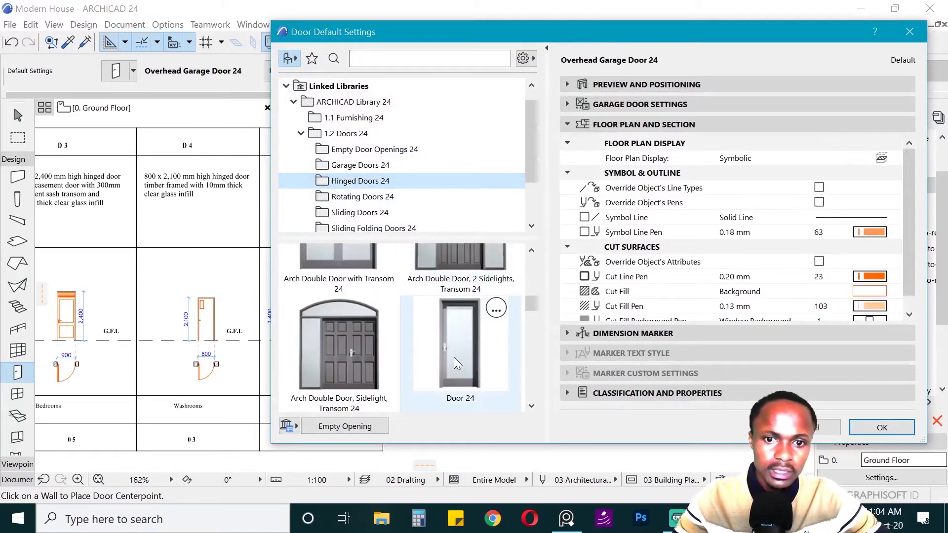
{"action": "left_click", "coordinate": [467, 358]}
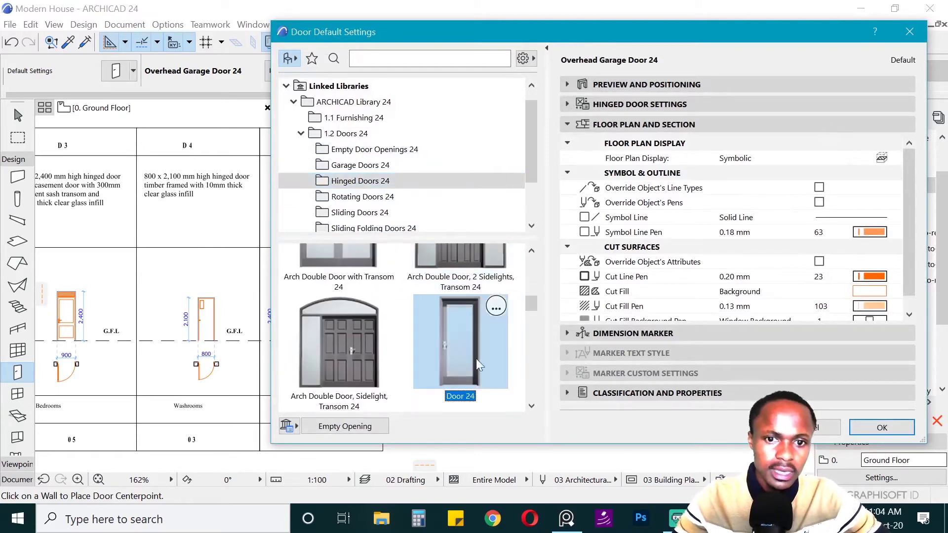
{"action": "left_click", "coordinate": [628, 84]}
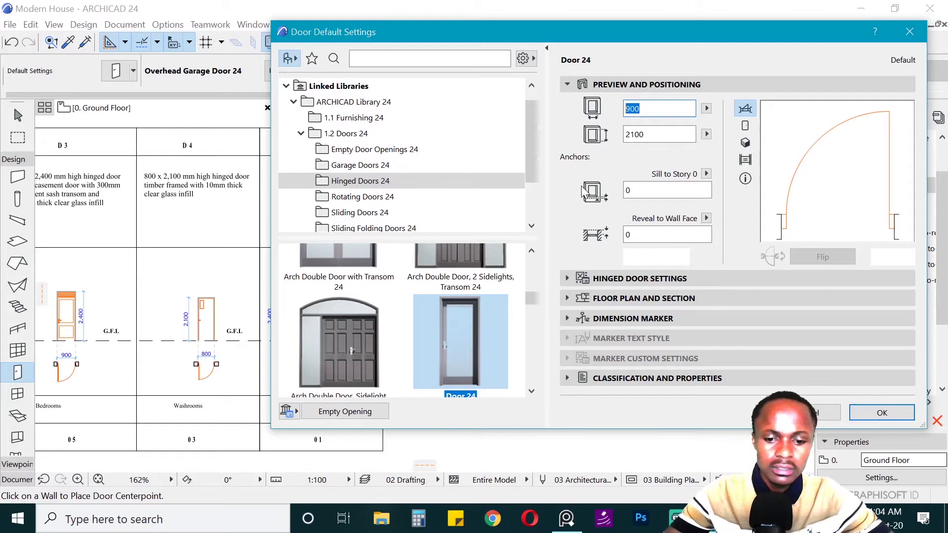
{"action": "type", "text": "800"}
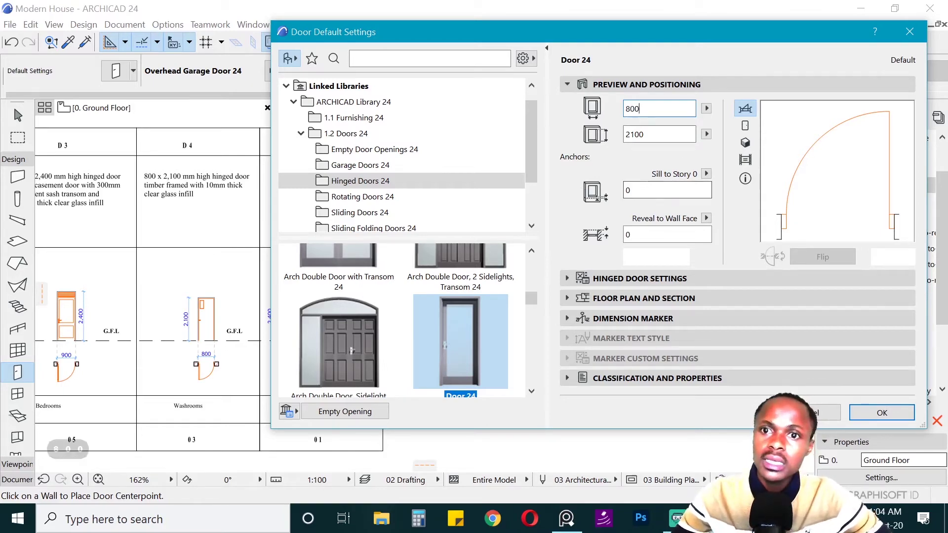
{"action": "left_click", "coordinate": [644, 134]}
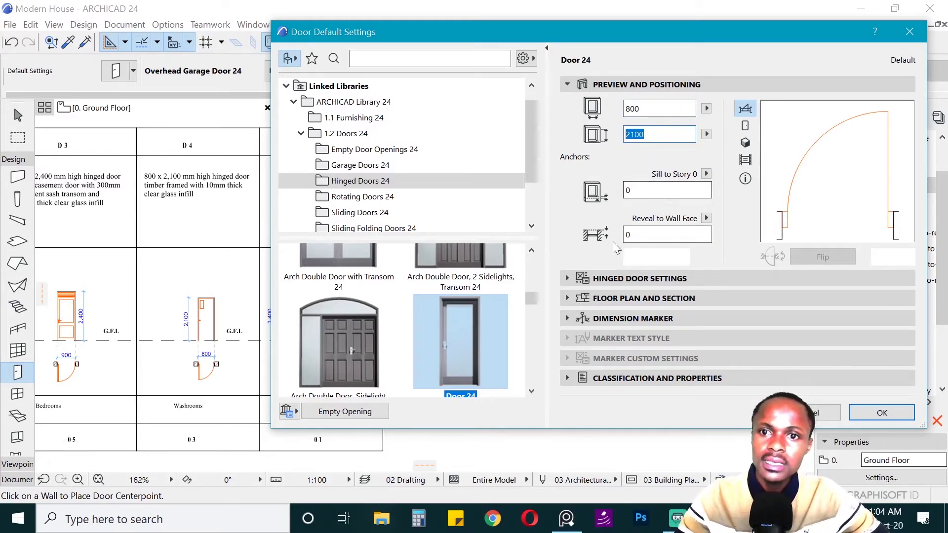
Give the door a Style 53 leaf, a Knob 5 handle and 1:50 2D detail.
{"action": "left_click", "coordinate": [632, 279]}
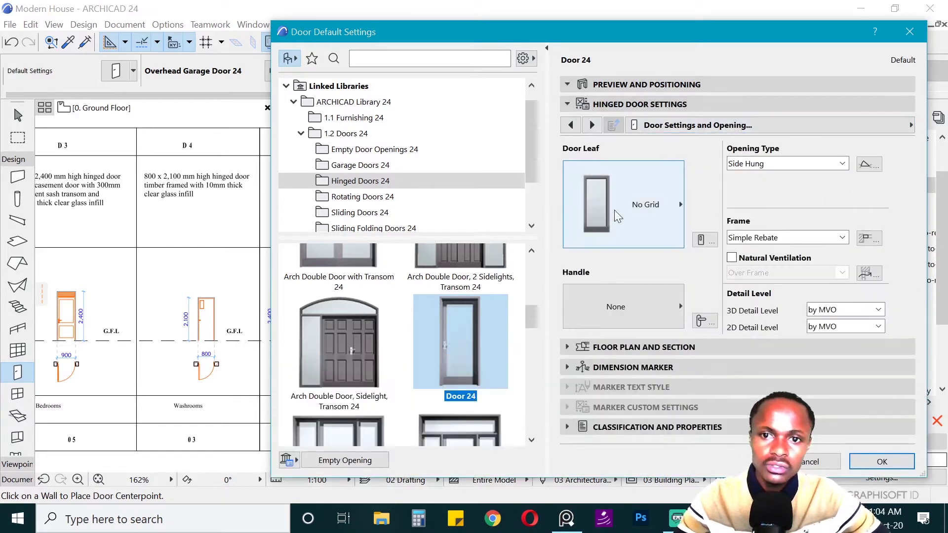
{"action": "left_click", "coordinate": [615, 210]}
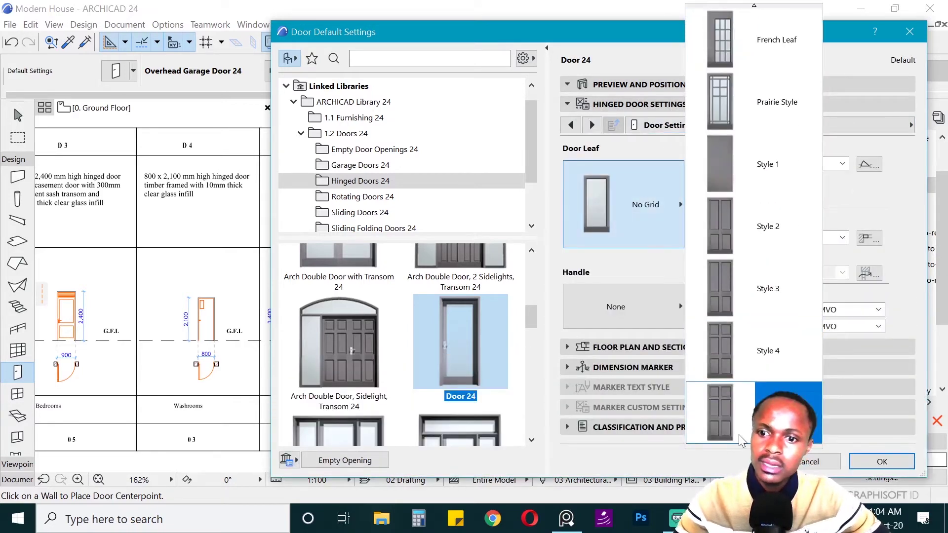
{"action": "scroll", "coordinate": [742, 441], "scroll_direction": "down", "scroll_amount": 7}
{"action": "scroll", "coordinate": [742, 445], "scroll_direction": "down", "scroll_amount": 20}
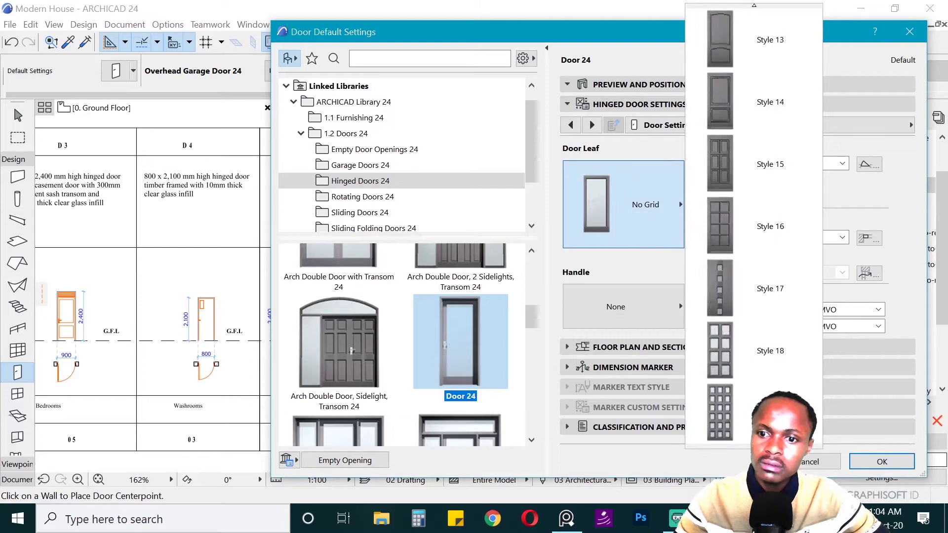
{"action": "scroll", "coordinate": [742, 444], "scroll_direction": "down", "scroll_amount": 15}
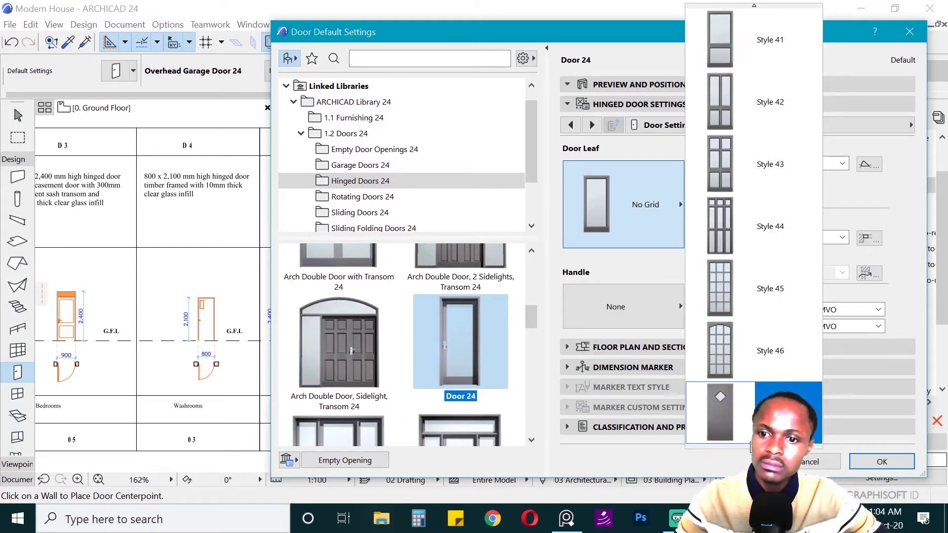
{"action": "left_click", "coordinate": [704, 164]}
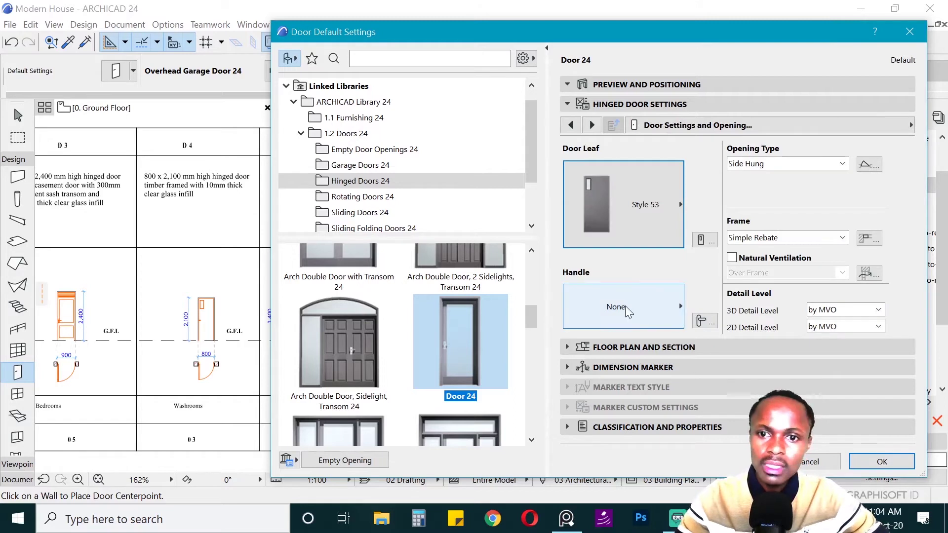
{"action": "left_click", "coordinate": [625, 306]}
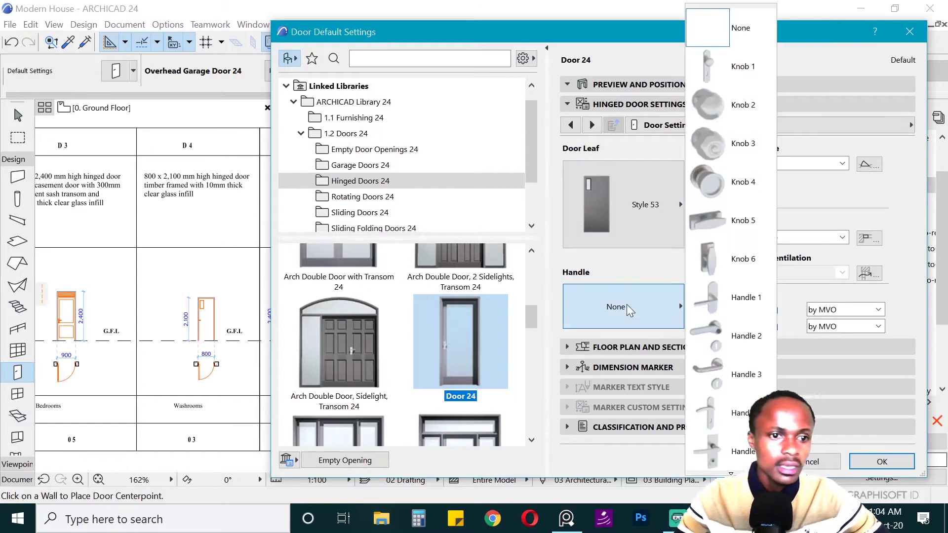
{"action": "left_click", "coordinate": [742, 222]}
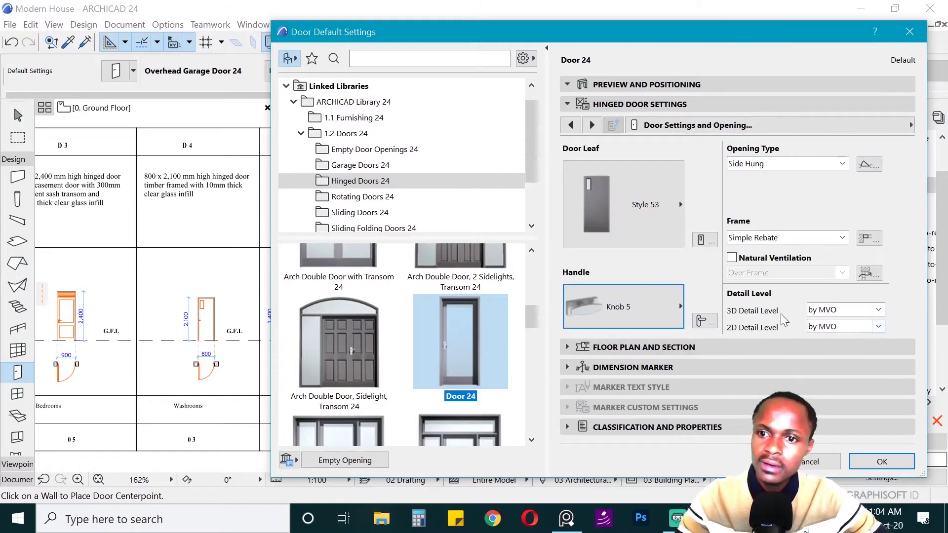
{"action": "left_click", "coordinate": [845, 327]}
{"action": "left_click", "coordinate": [854, 373]}
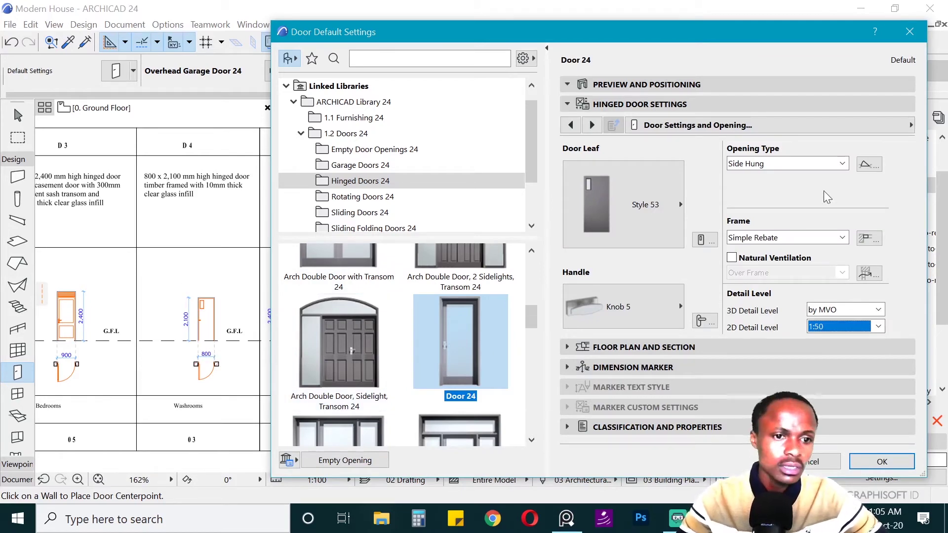
Turn off the outside and inside casings and apply the door defaults.
{"action": "left_click", "coordinate": [795, 126]}
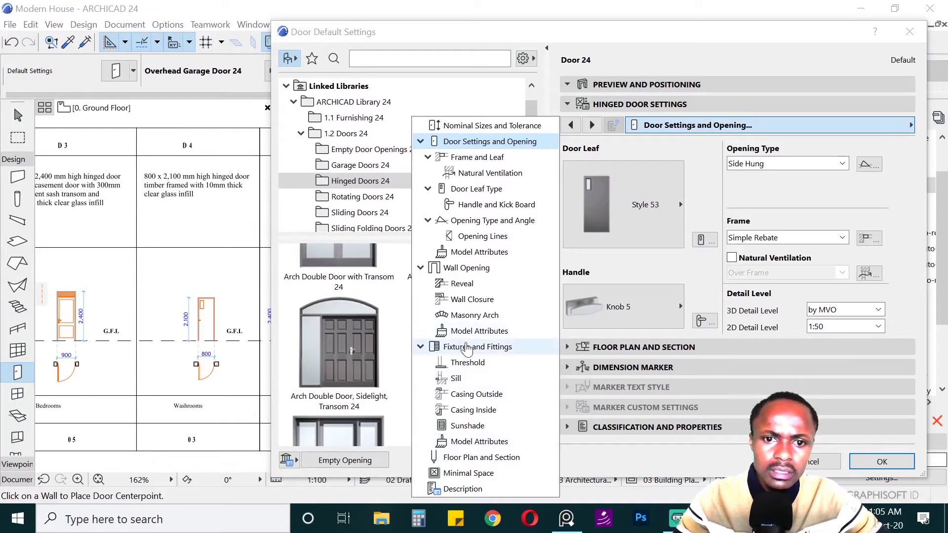
{"action": "left_click", "coordinate": [478, 347]}
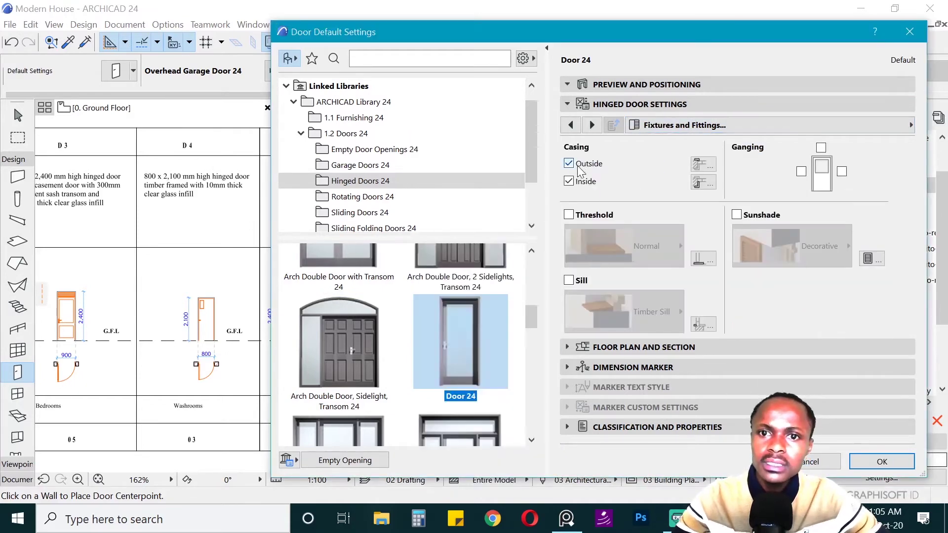
{"action": "left_click", "coordinate": [573, 163]}
{"action": "left_click", "coordinate": [572, 181]}
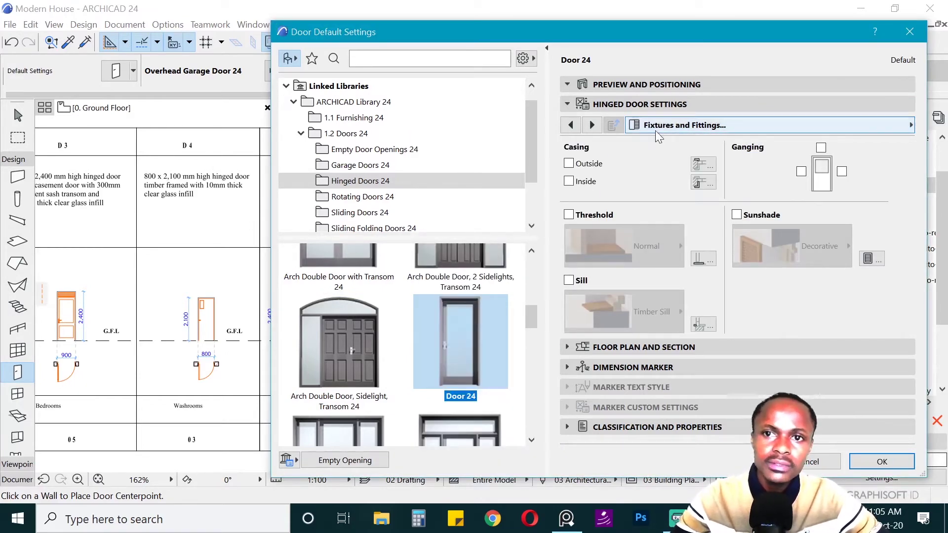
{"action": "left_click", "coordinate": [664, 127]}
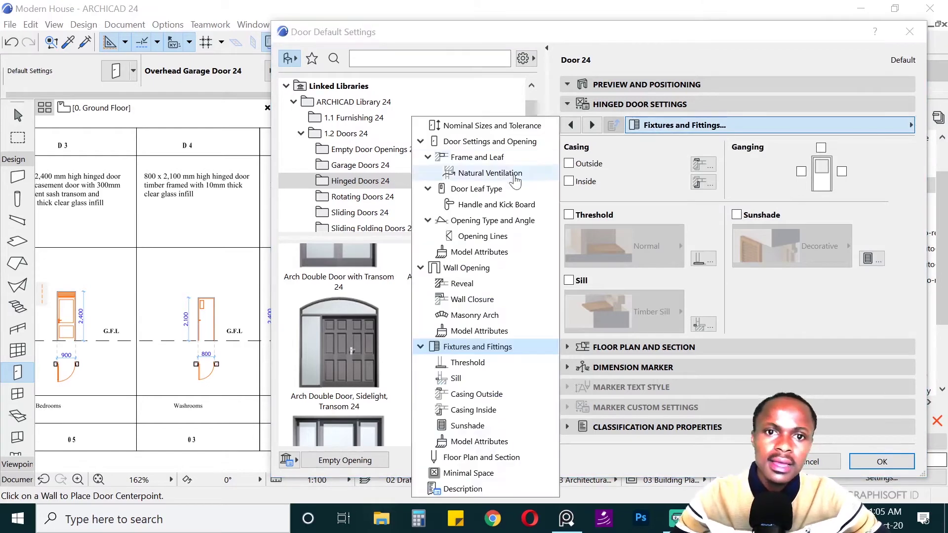
{"action": "left_click", "coordinate": [806, 341]}
{"action": "left_click", "coordinate": [884, 461]}
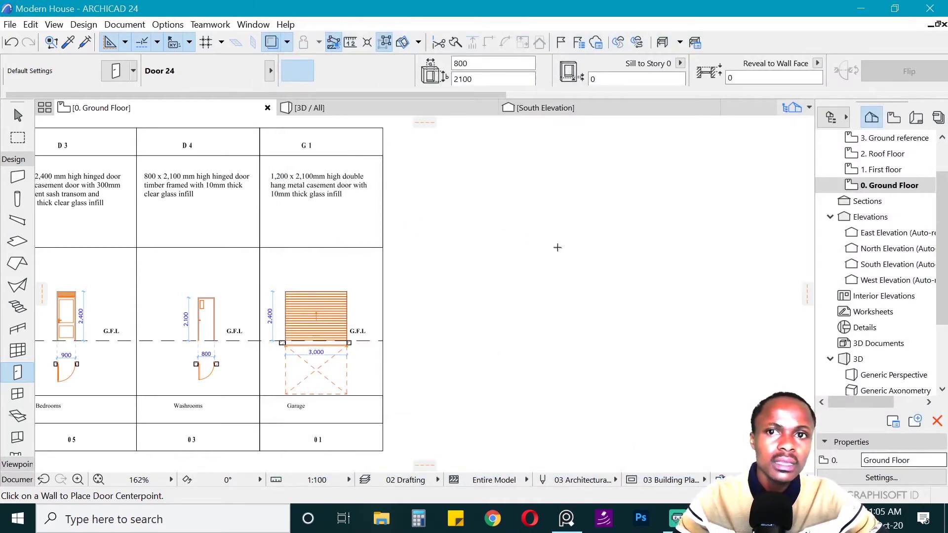
Start a door in the wall between the two small rooms, then cancel it.
{"action": "scroll", "coordinate": [557, 248], "scroll_direction": "down", "scroll_amount": 5}
{"action": "scroll", "coordinate": [440, 288], "scroll_direction": "up", "scroll_amount": 3}
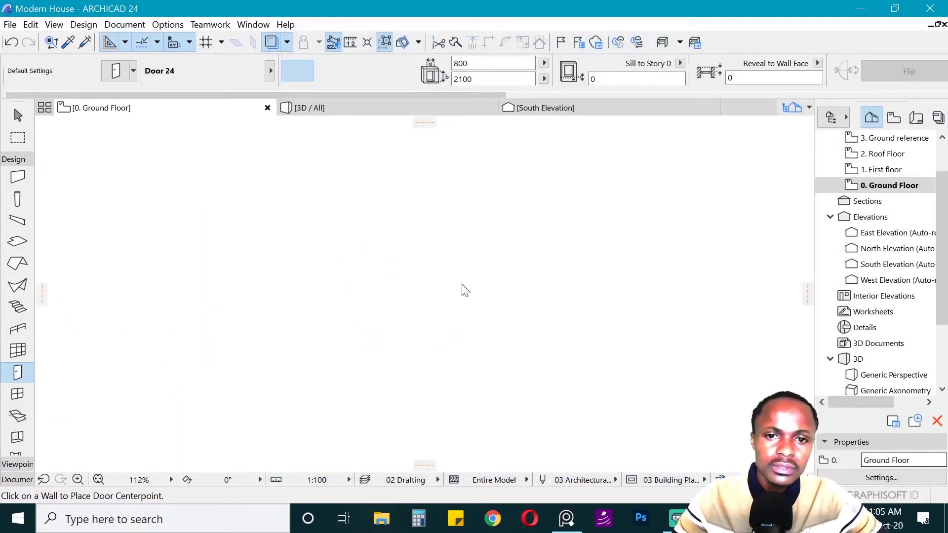
{"action": "scroll", "coordinate": [411, 337], "scroll_direction": "down", "scroll_amount": 4}
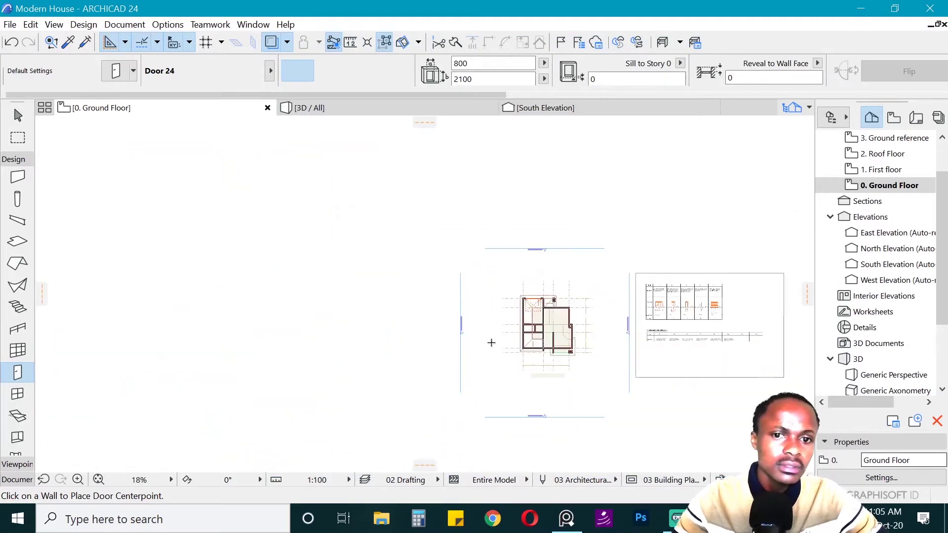
{"action": "scroll", "coordinate": [433, 270], "scroll_direction": "up", "scroll_amount": 5}
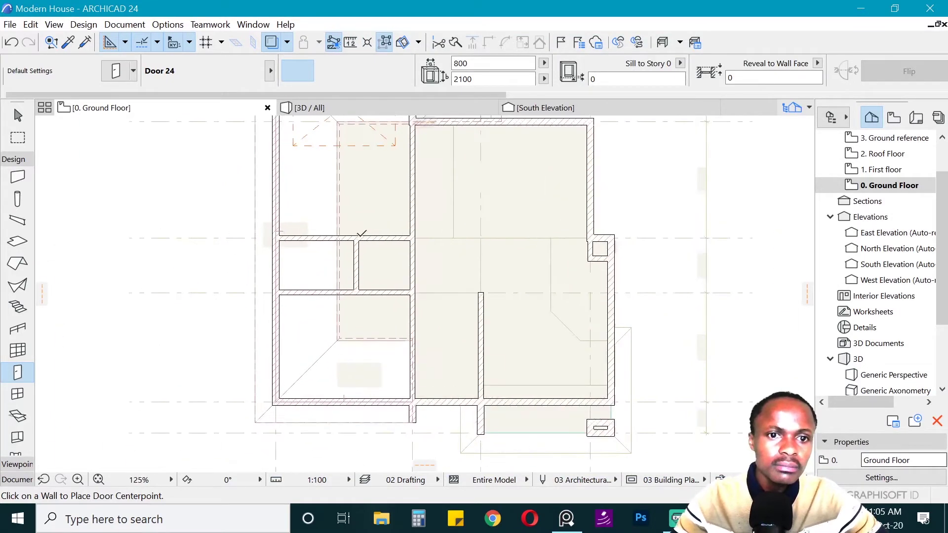
{"action": "left_click", "coordinate": [344, 262]}
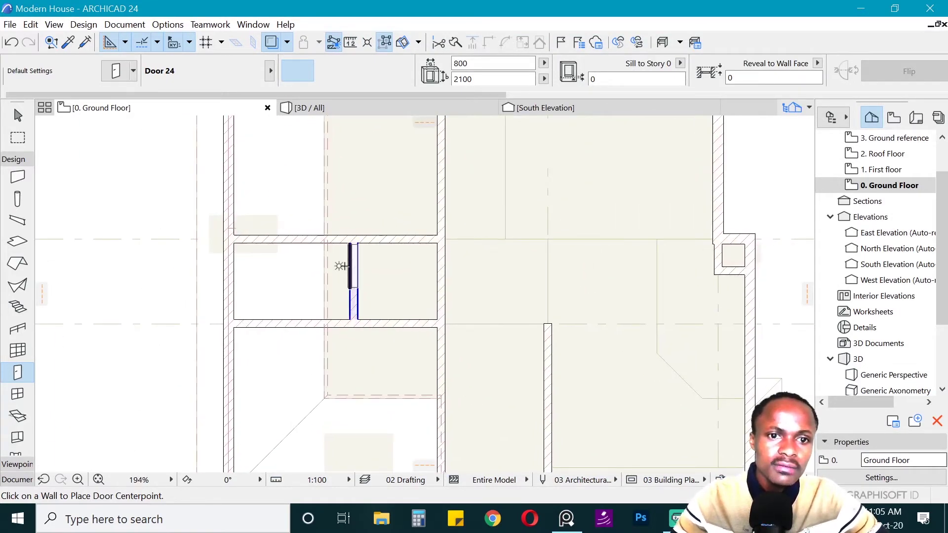
{"action": "key", "text": "Escape"}
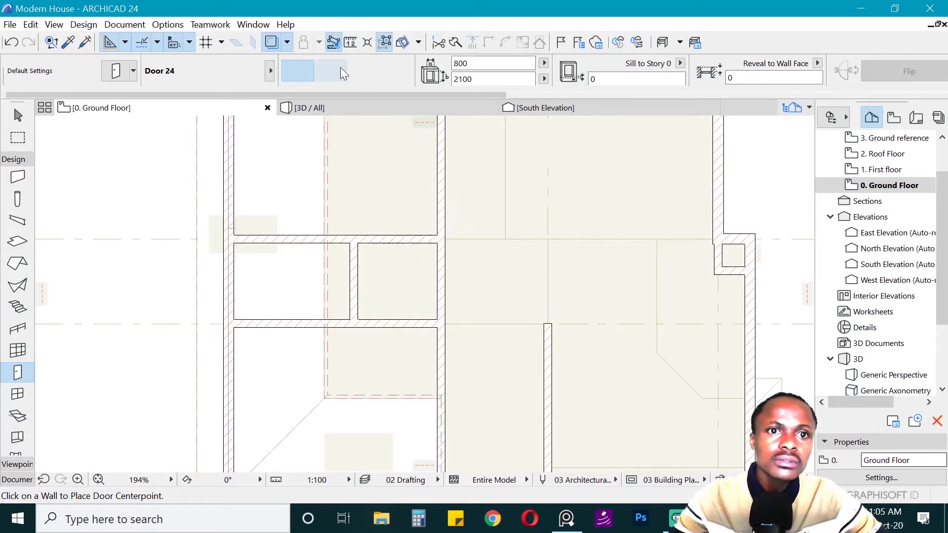
Anchor the door by its Side 2 corner, insert it between the small rooms, then go to First floor.
{"action": "left_click", "coordinate": [363, 69]}
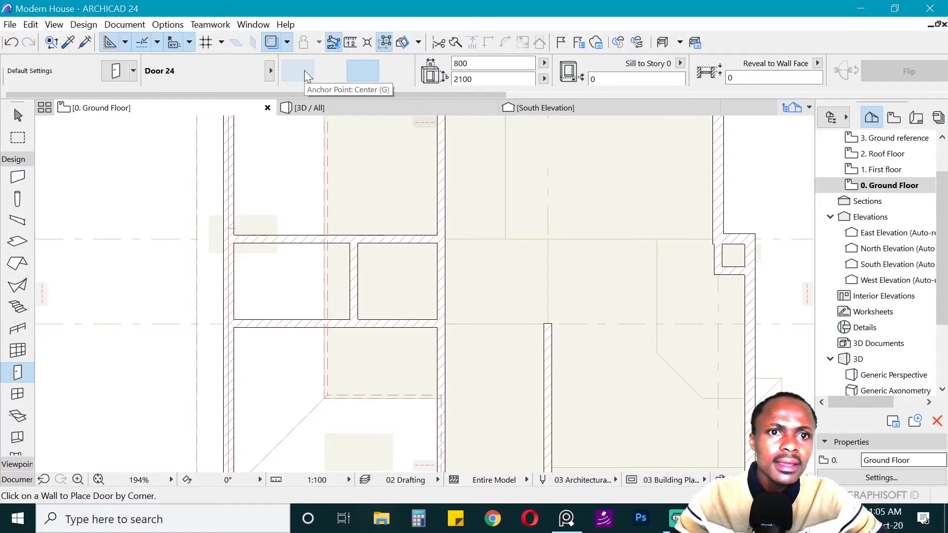
{"action": "left_click", "coordinate": [306, 70]}
{"action": "left_click", "coordinate": [329, 74]}
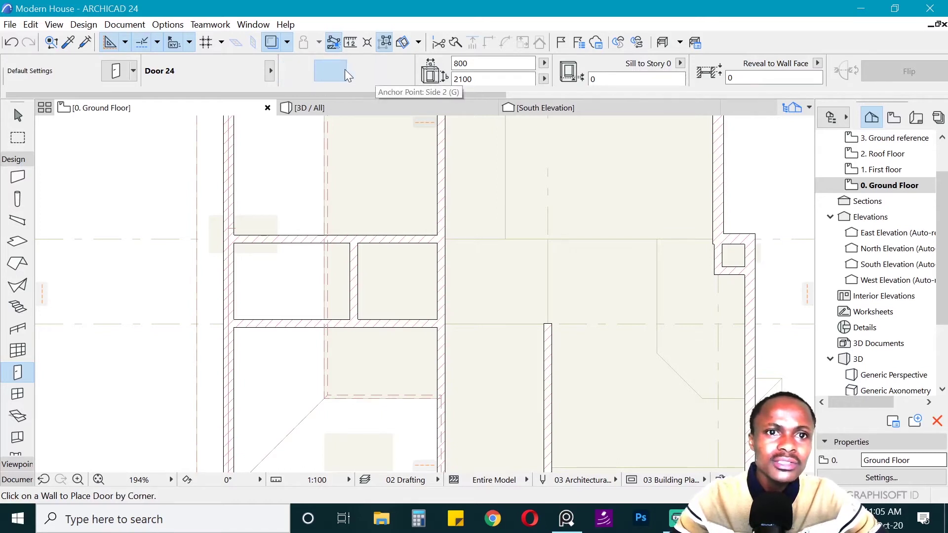
{"action": "left_click", "coordinate": [365, 69]}
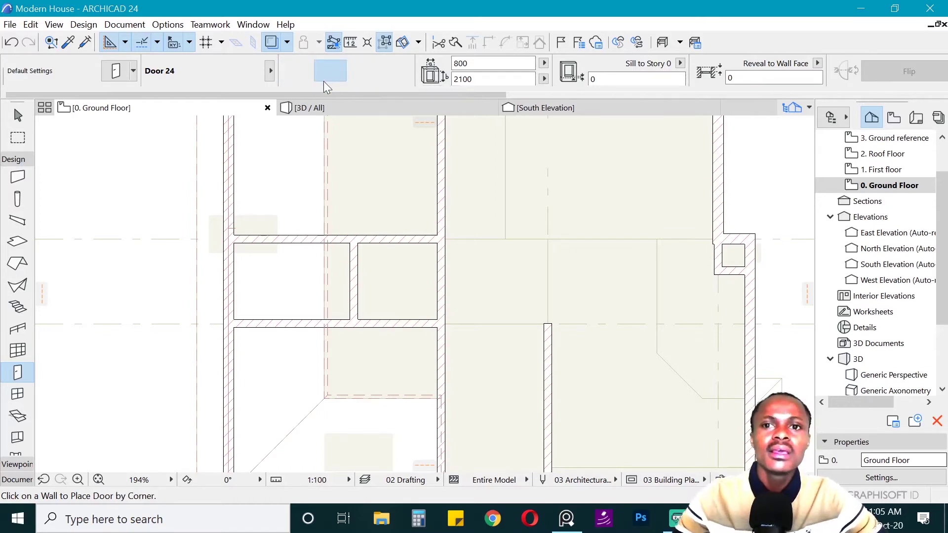
{"action": "left_click", "coordinate": [331, 70]}
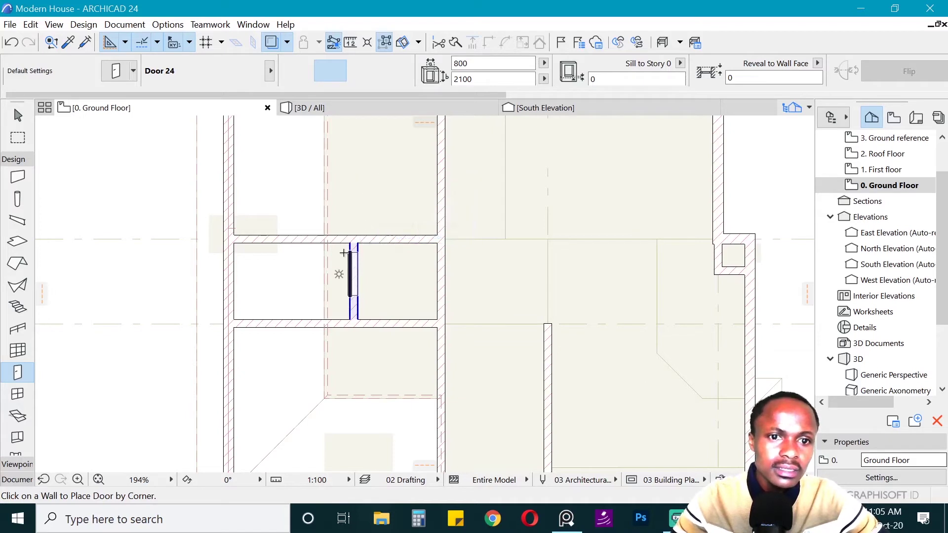
{"action": "left_click", "coordinate": [333, 251]}
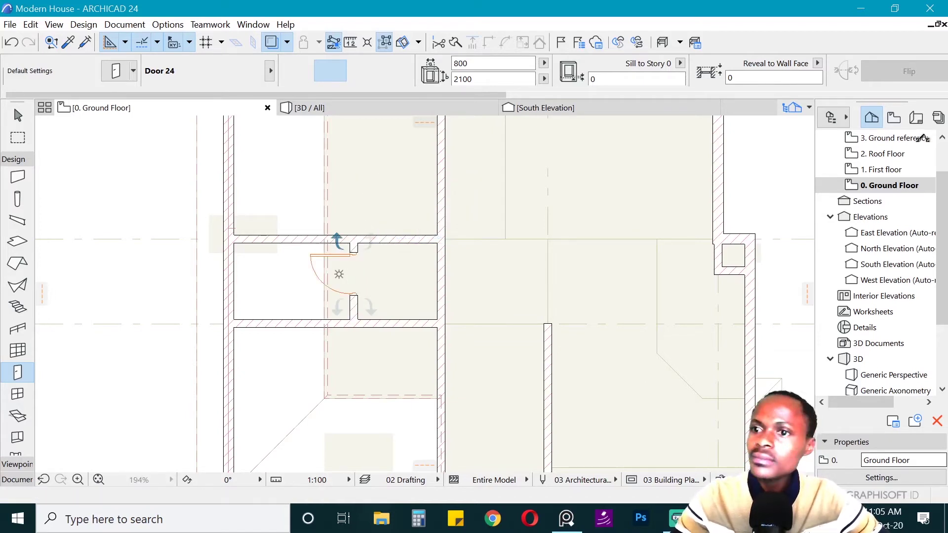
{"action": "left_click", "coordinate": [866, 173]}
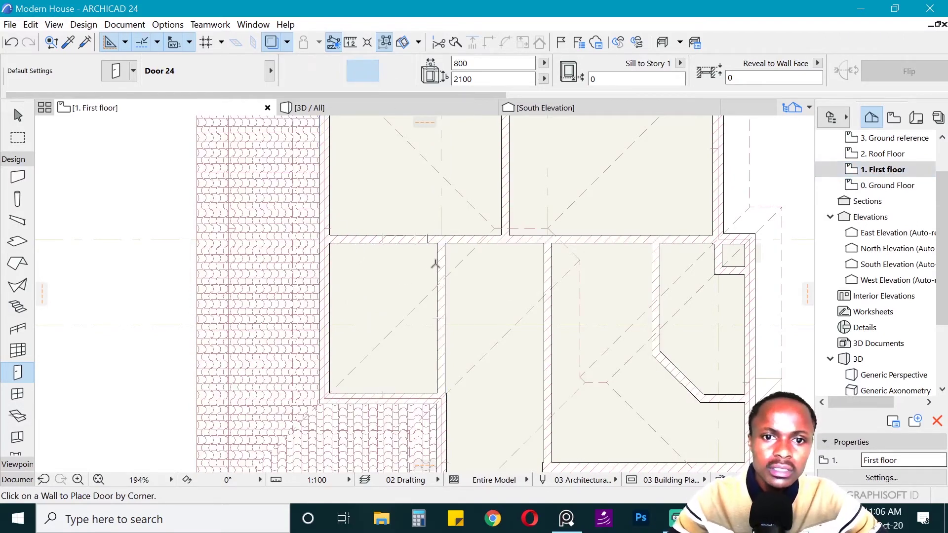
Place 800 × 2100 Door 24 openings in the left room's wall and the chamfered room's wall.
{"action": "left_click", "coordinate": [435, 263]}
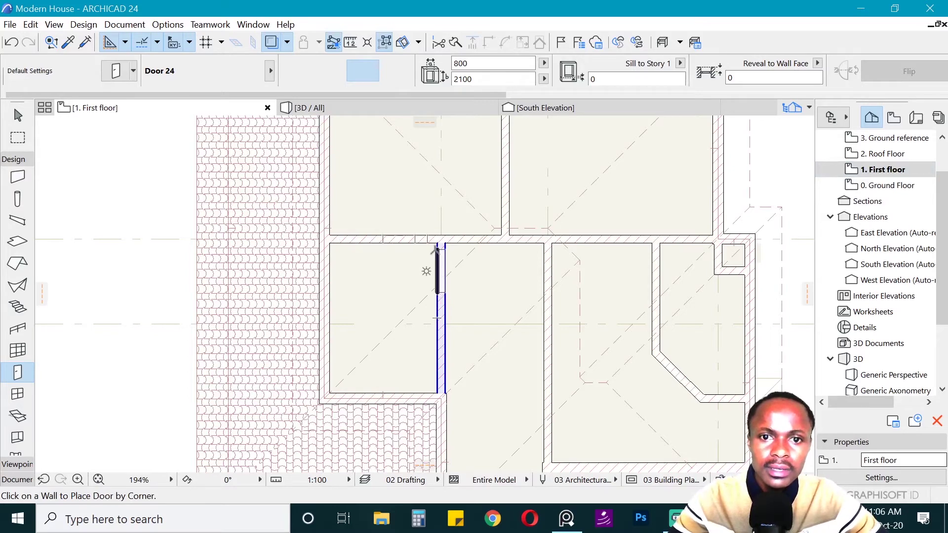
{"action": "left_click", "coordinate": [383, 252]}
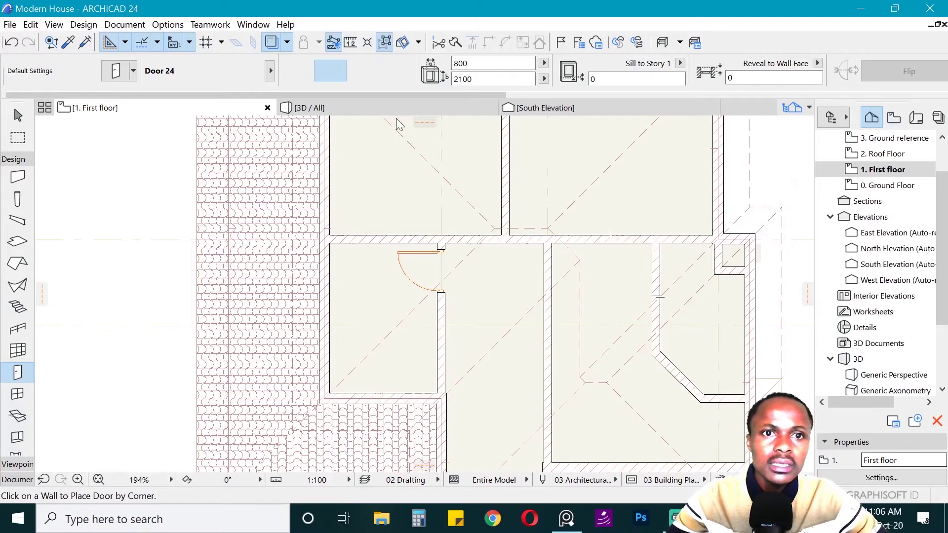
{"action": "left_click", "coordinate": [662, 249]}
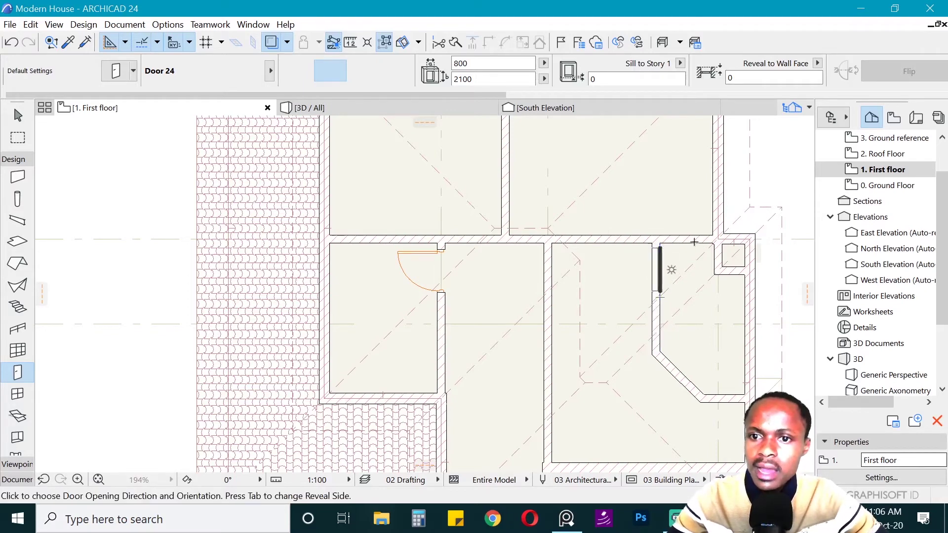
{"action": "left_click", "coordinate": [621, 189]}
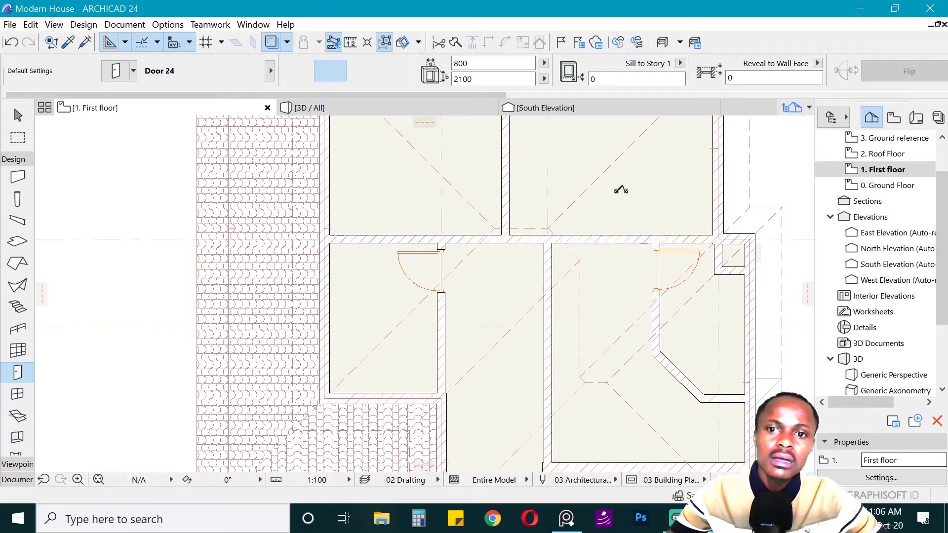
Open 4. First FLoor Reference, return to 0. Ground Floor, and zoom into the Door Schedule.
{"action": "scroll", "coordinate": [896, 193], "scroll_direction": "up", "scroll_amount": 1}
{"action": "double_click", "coordinate": [903, 173]}
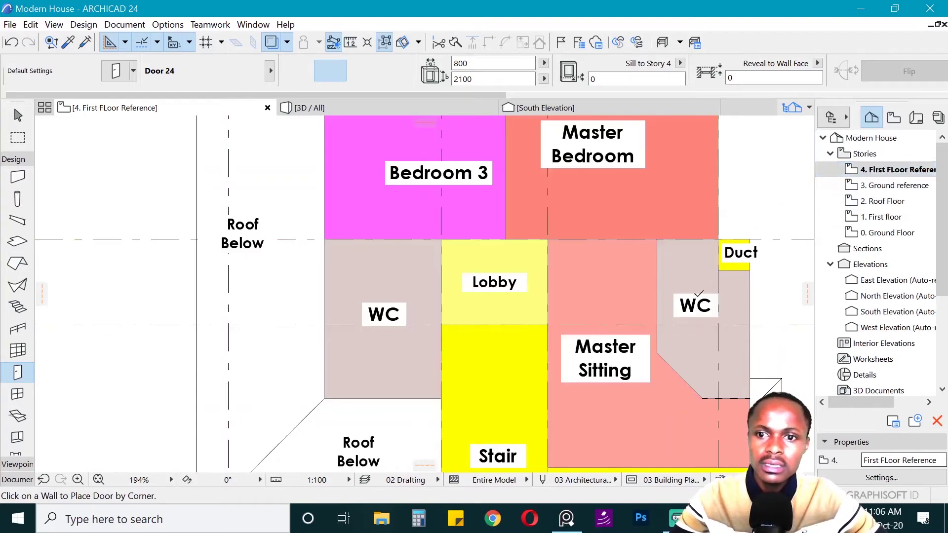
{"action": "double_click", "coordinate": [879, 235]}
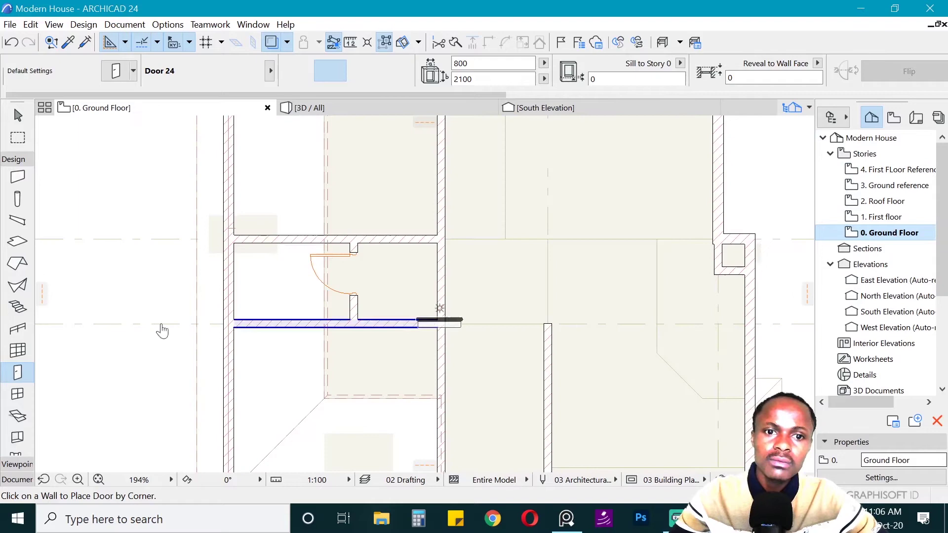
{"action": "scroll", "coordinate": [161, 327], "scroll_direction": "down", "scroll_amount": 9}
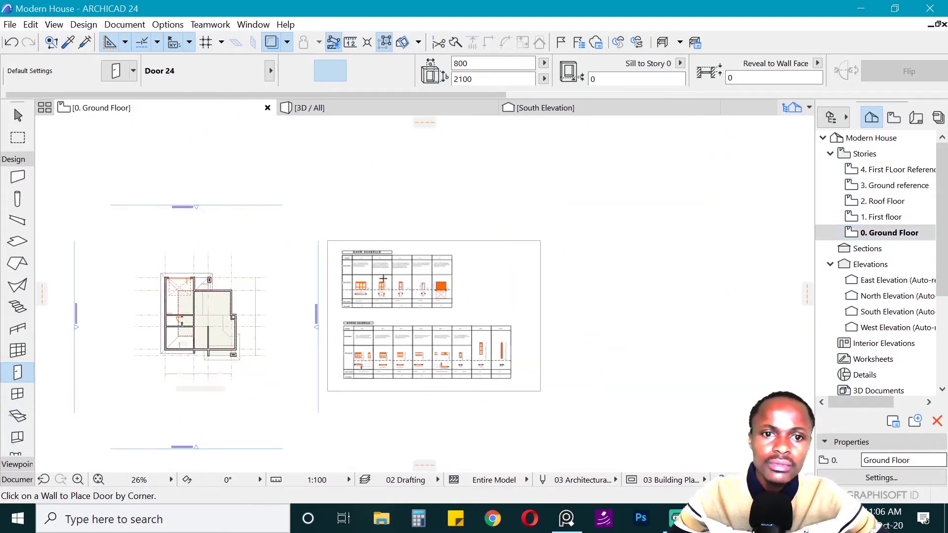
{"action": "scroll", "coordinate": [405, 282], "scroll_direction": "up", "scroll_amount": 6}
{"action": "scroll", "coordinate": [681, 282], "scroll_direction": "up", "scroll_amount": 2}
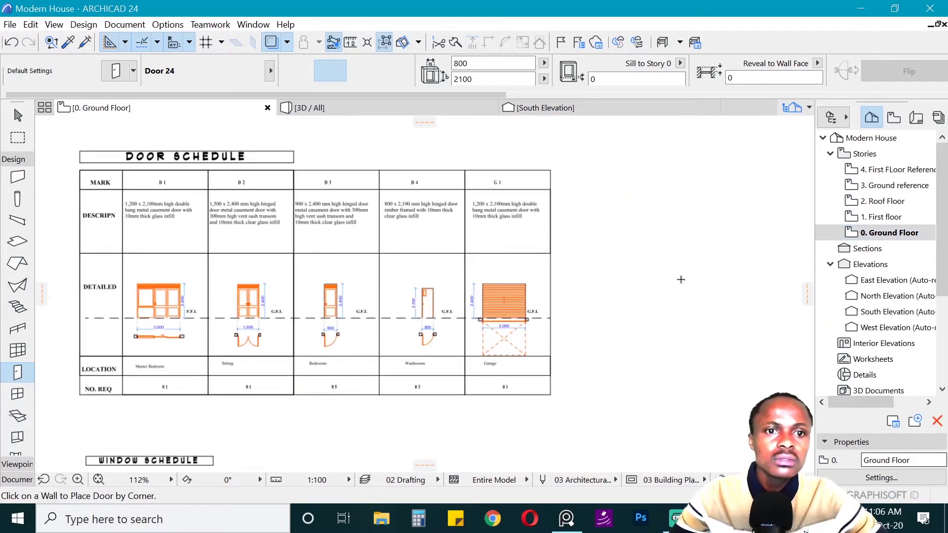
{"action": "scroll", "coordinate": [681, 280], "scroll_direction": "up", "scroll_amount": 1}
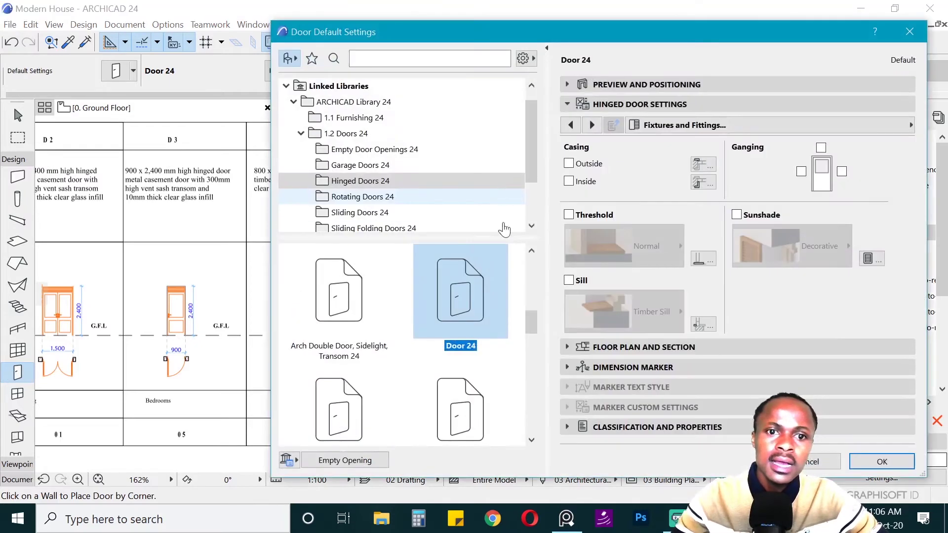
Switch the default door type to Door with Transom 24.
{"action": "scroll", "coordinate": [433, 363], "scroll_direction": "down", "scroll_amount": 5}
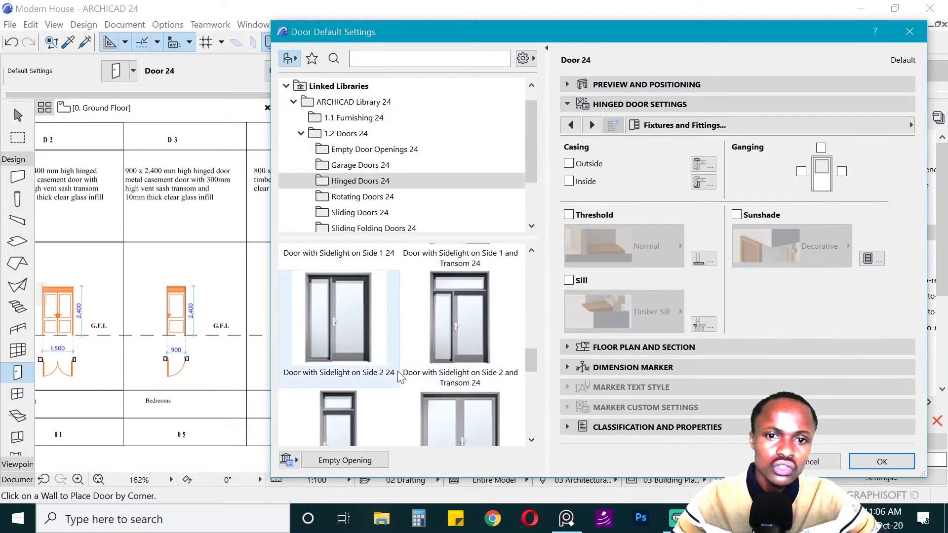
{"action": "scroll", "coordinate": [454, 357], "scroll_direction": "up", "scroll_amount": 5}
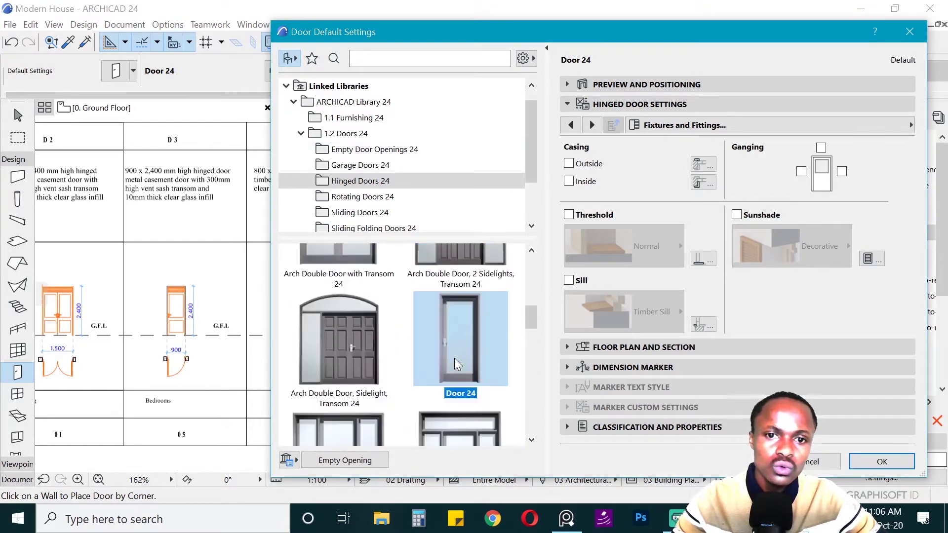
{"action": "scroll", "coordinate": [337, 395], "scroll_direction": "down", "scroll_amount": 6}
{"action": "left_click", "coordinate": [336, 395]}
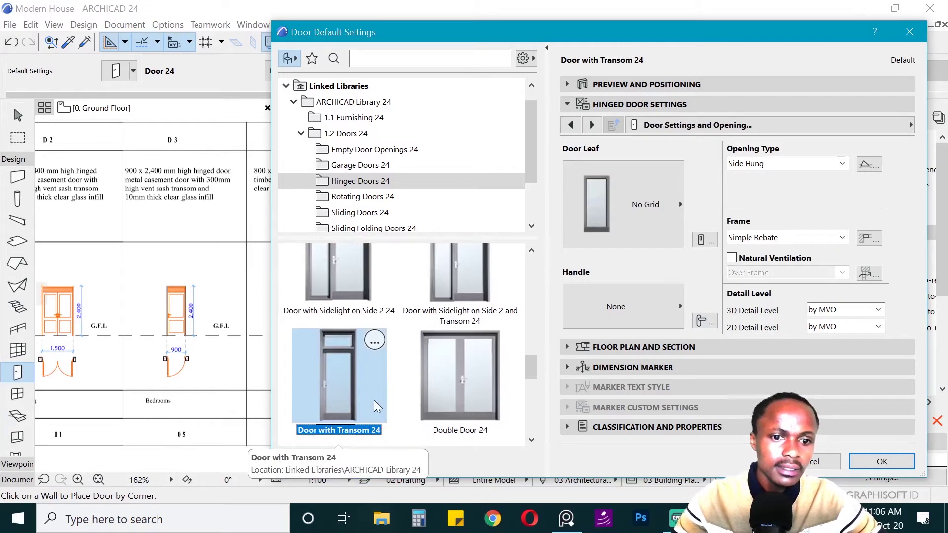
{"action": "left_click", "coordinate": [679, 84]}
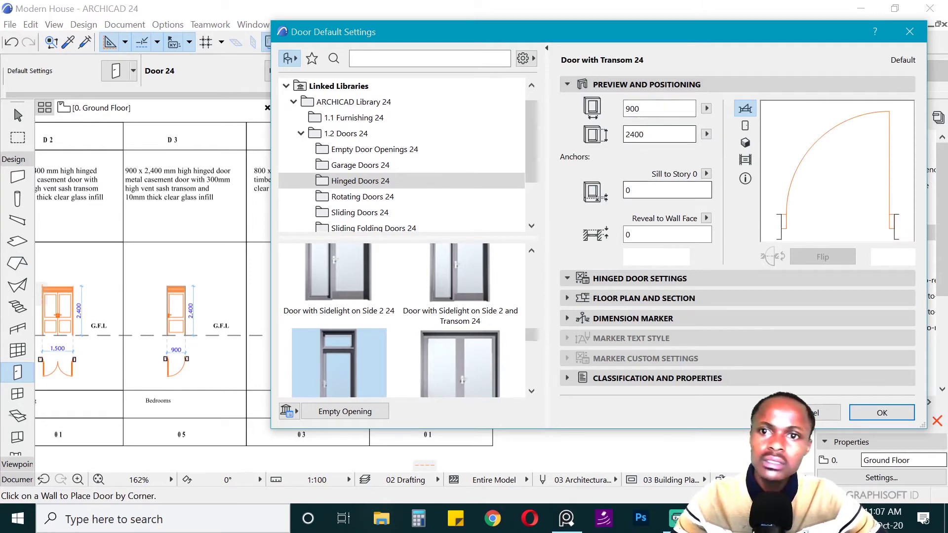
{"action": "left_click", "coordinate": [692, 279]}
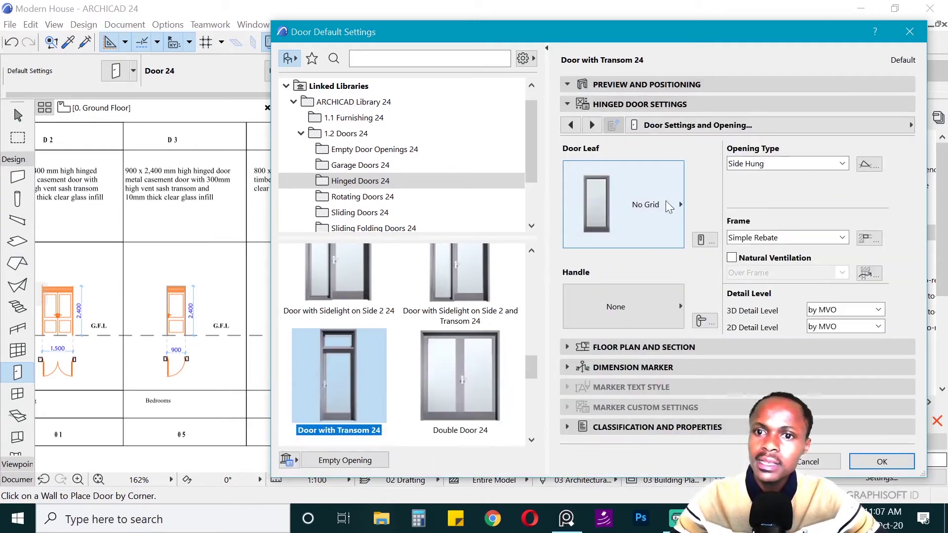
Give the transom door a Style 40 leaf, Handle 4 and 1:50 2D detail.
{"action": "left_click", "coordinate": [669, 206]}
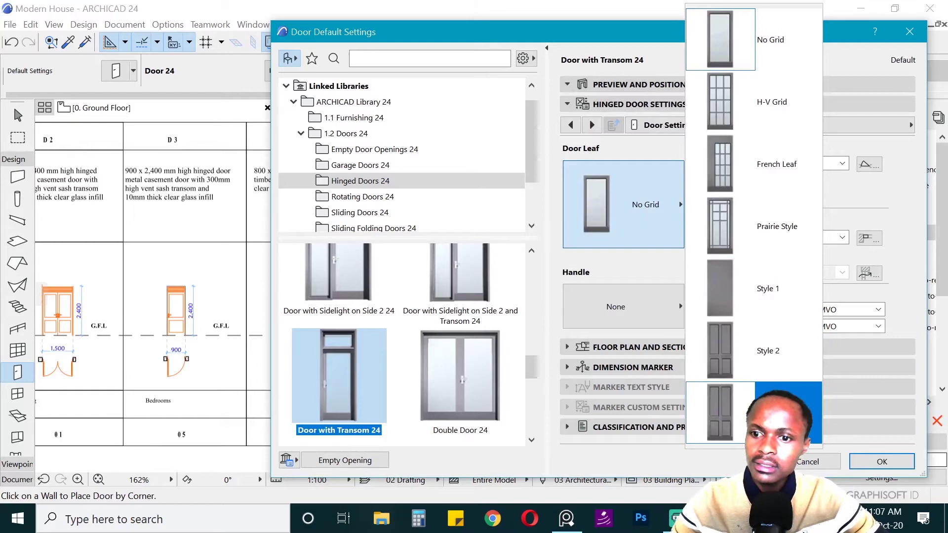
{"action": "scroll", "coordinate": [755, 410], "scroll_direction": "down", "scroll_amount": 10}
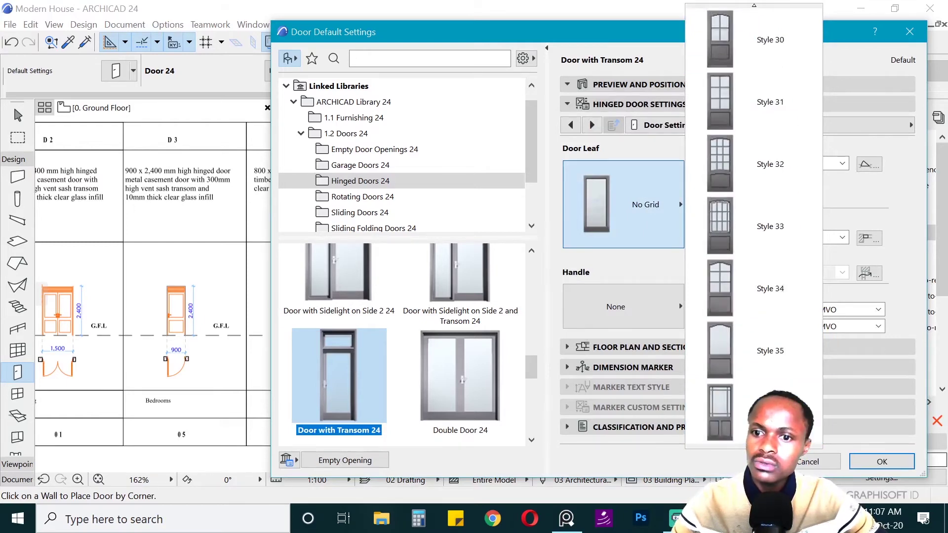
{"action": "scroll", "coordinate": [753, 168], "scroll_direction": "down", "scroll_amount": 3}
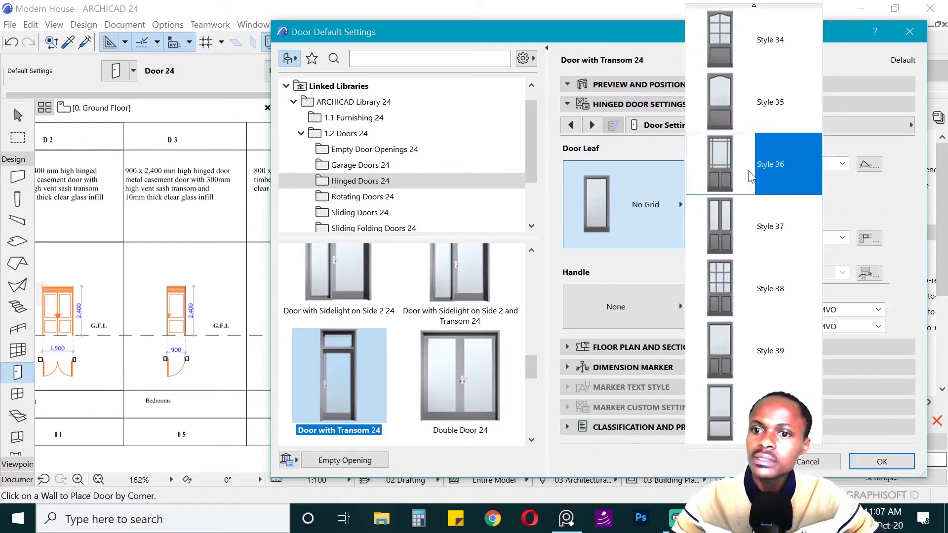
{"action": "left_click", "coordinate": [755, 393]}
{"action": "left_click", "coordinate": [648, 319]}
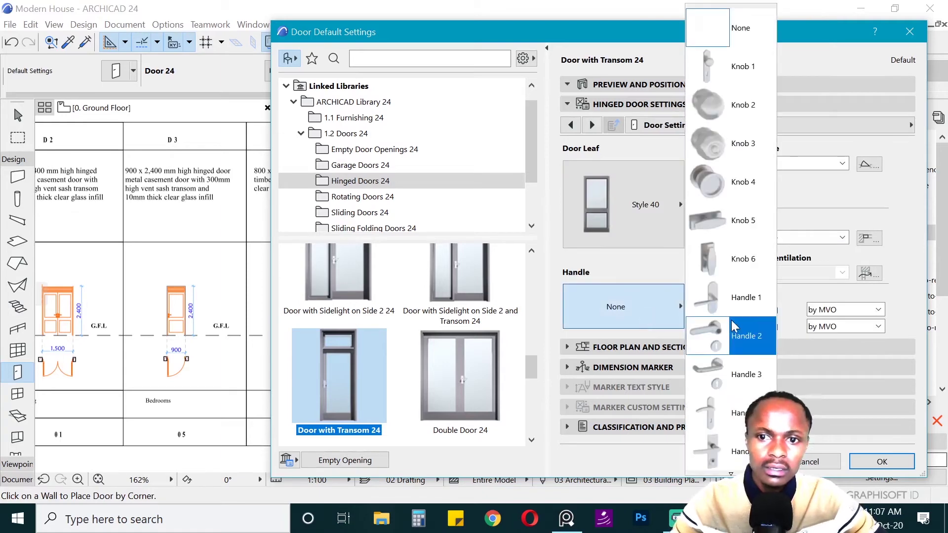
{"action": "left_click", "coordinate": [726, 425]}
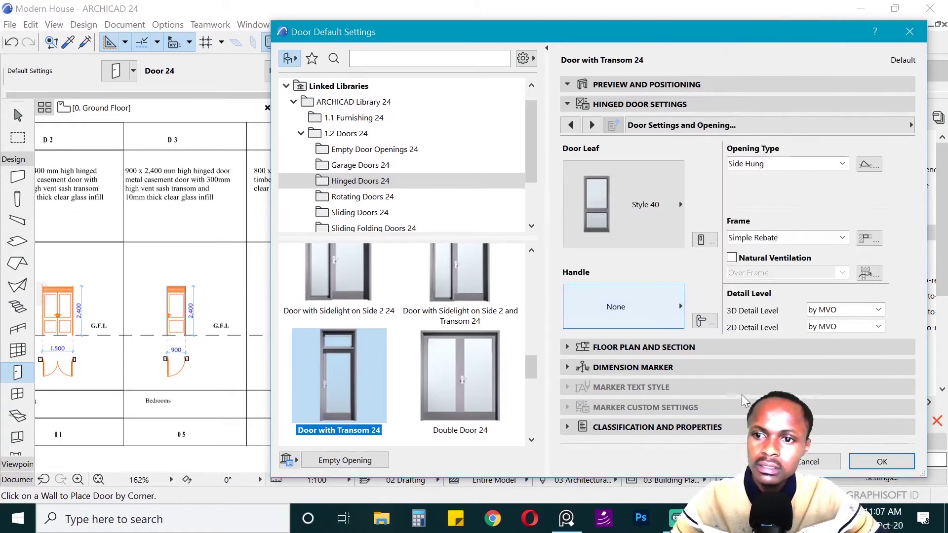
{"action": "left_click", "coordinate": [828, 328]}
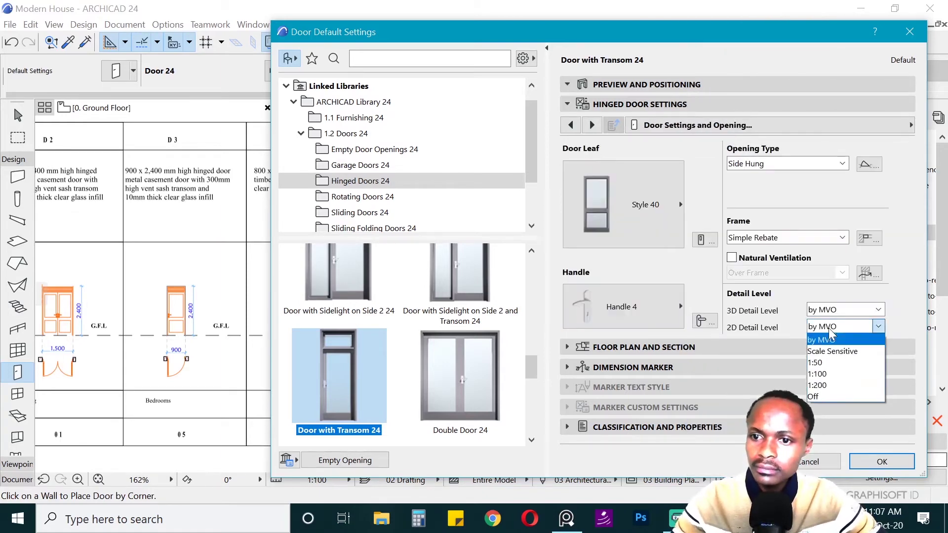
{"action": "left_click", "coordinate": [823, 363]}
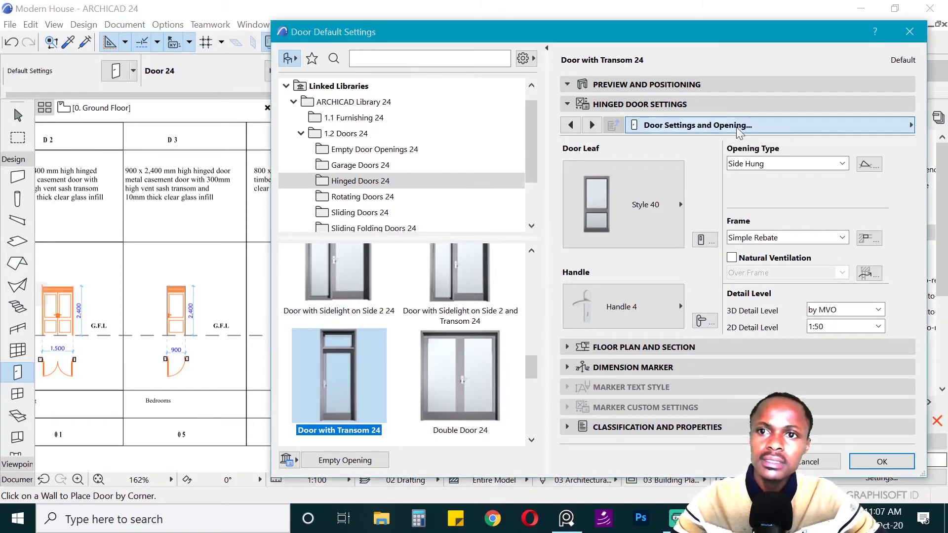
Remove the outside and inside casings from the transom door.
{"action": "left_click", "coordinate": [681, 126]}
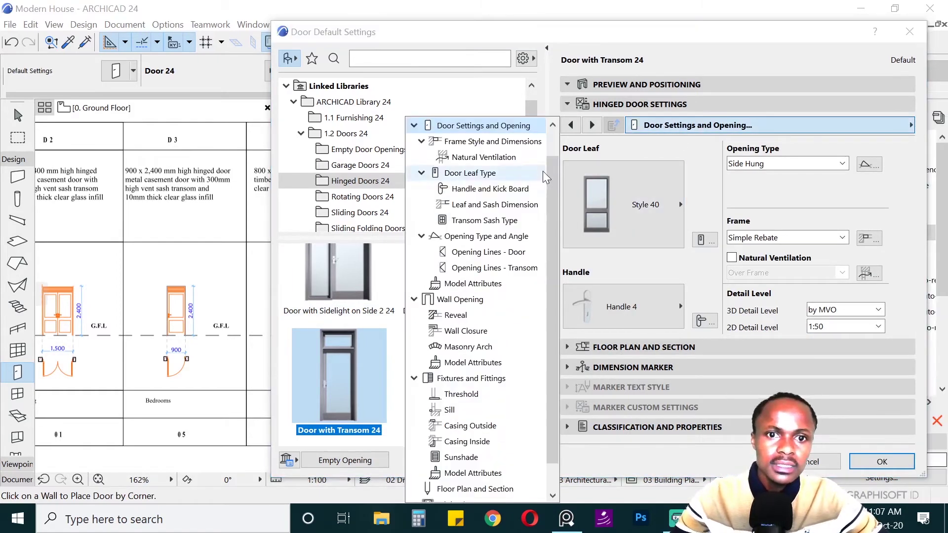
{"action": "left_click", "coordinate": [477, 253]}
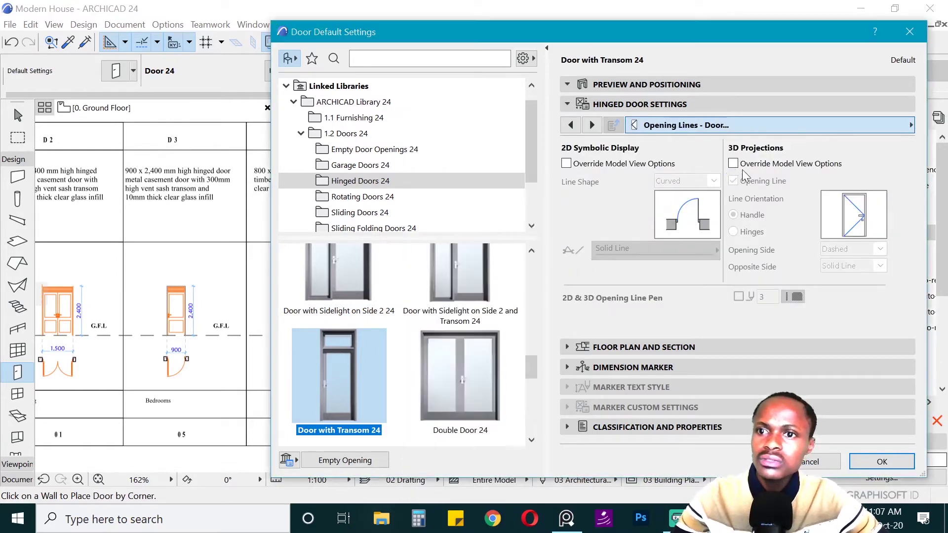
{"action": "left_click", "coordinate": [686, 126]}
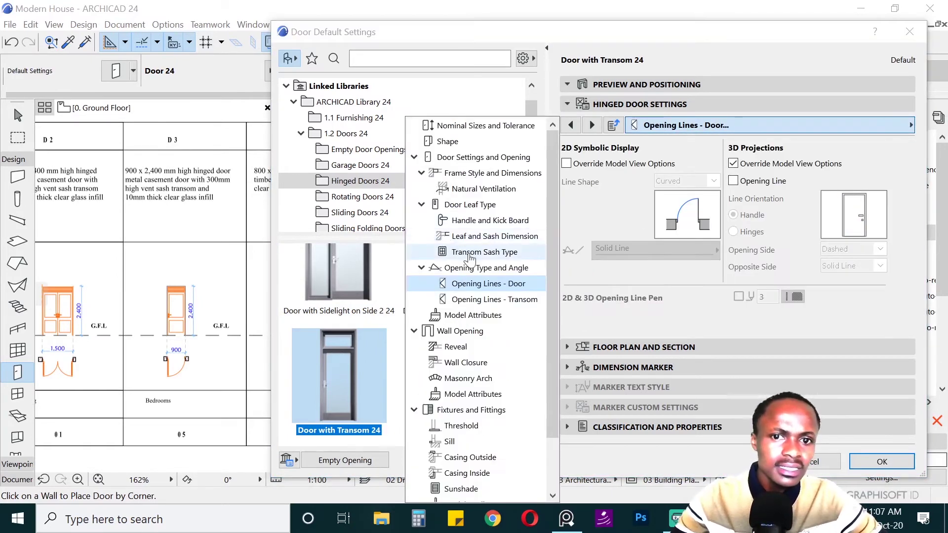
{"action": "left_click", "coordinate": [469, 410]}
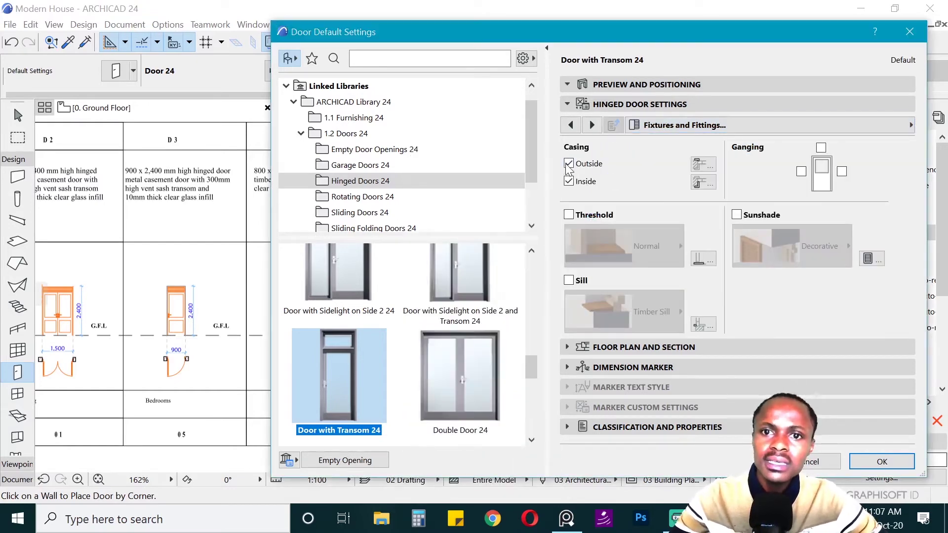
{"action": "left_click", "coordinate": [569, 164]}
{"action": "left_click", "coordinate": [568, 181]}
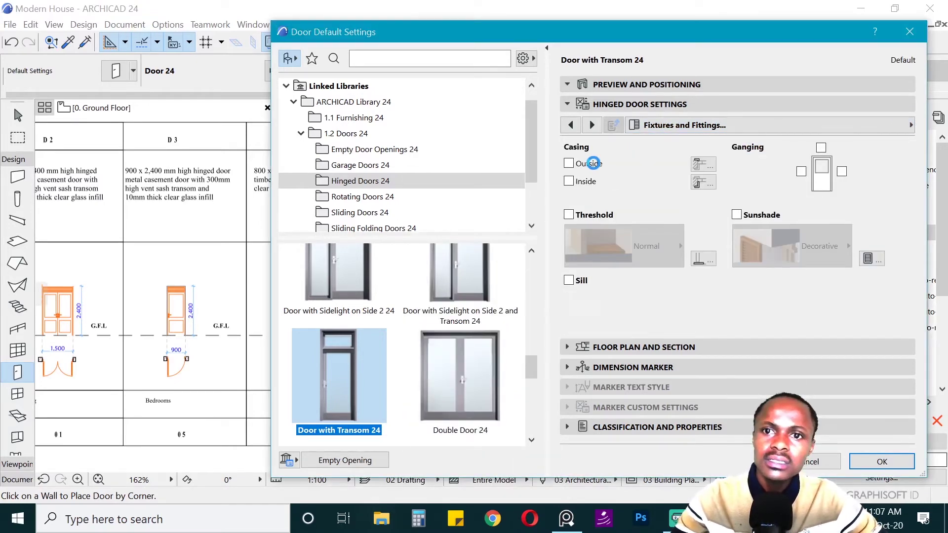
{"action": "left_click", "coordinate": [685, 126]}
Set the transom sash type to Vent Sash and accept the door settings.
{"action": "scroll", "coordinate": [475, 233], "scroll_direction": "up", "scroll_amount": 3}
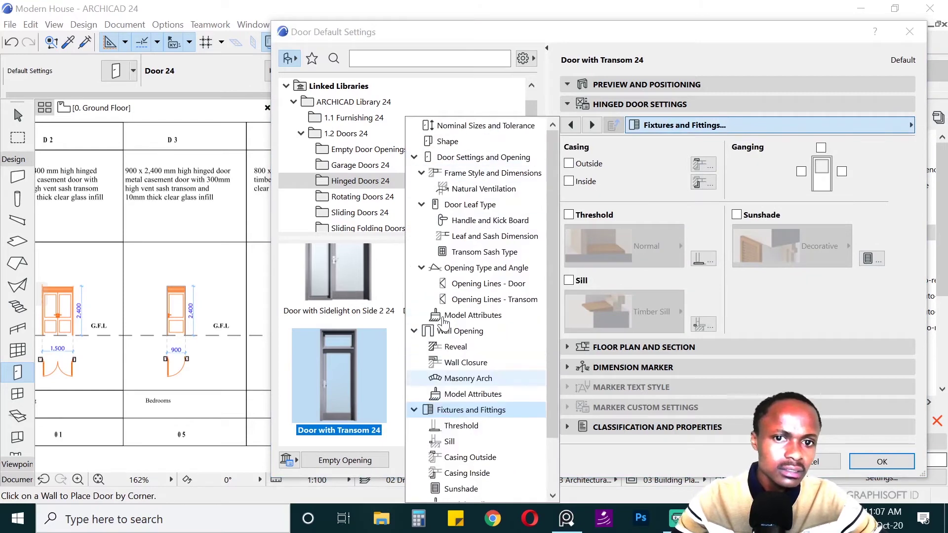
{"action": "left_click", "coordinate": [485, 252]}
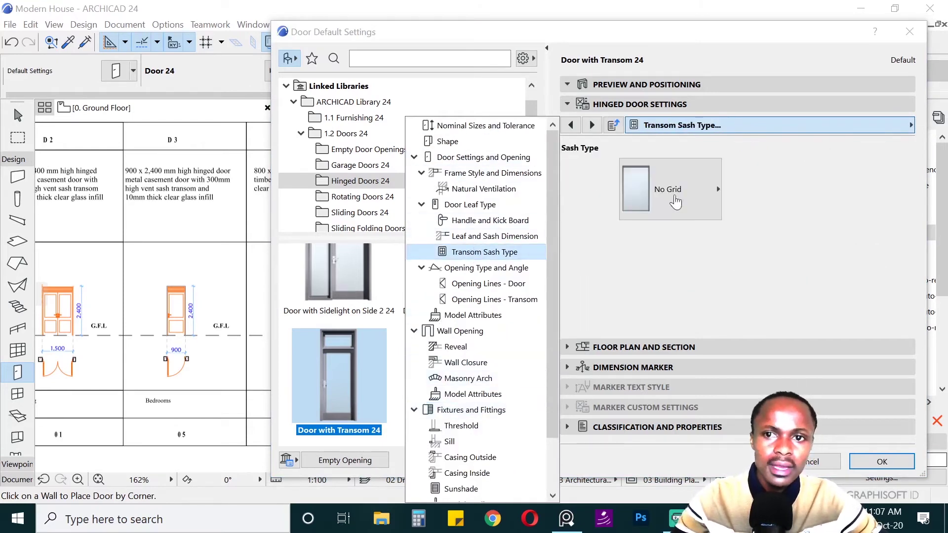
{"action": "left_click", "coordinate": [669, 192]}
{"action": "left_click", "coordinate": [757, 288]}
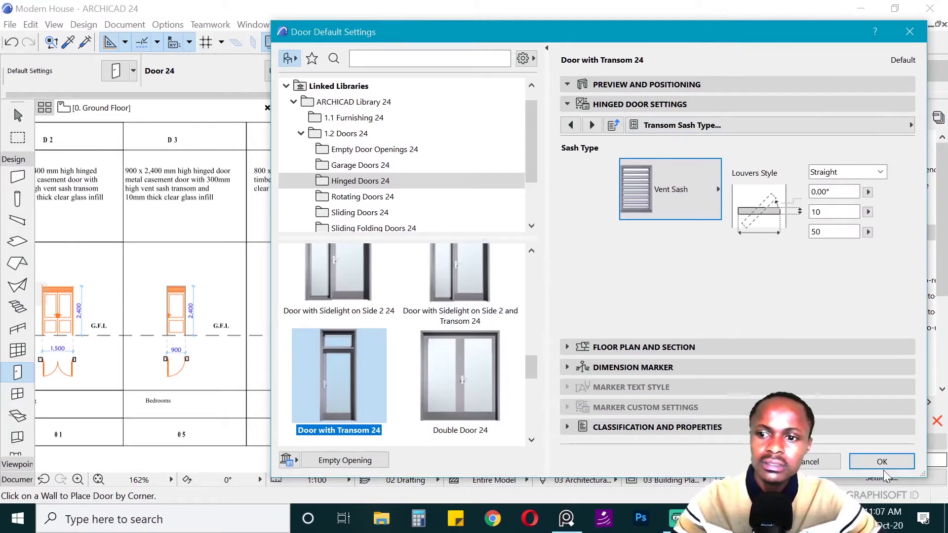
{"action": "left_click", "coordinate": [744, 126]}
{"action": "left_click", "coordinate": [745, 126]}
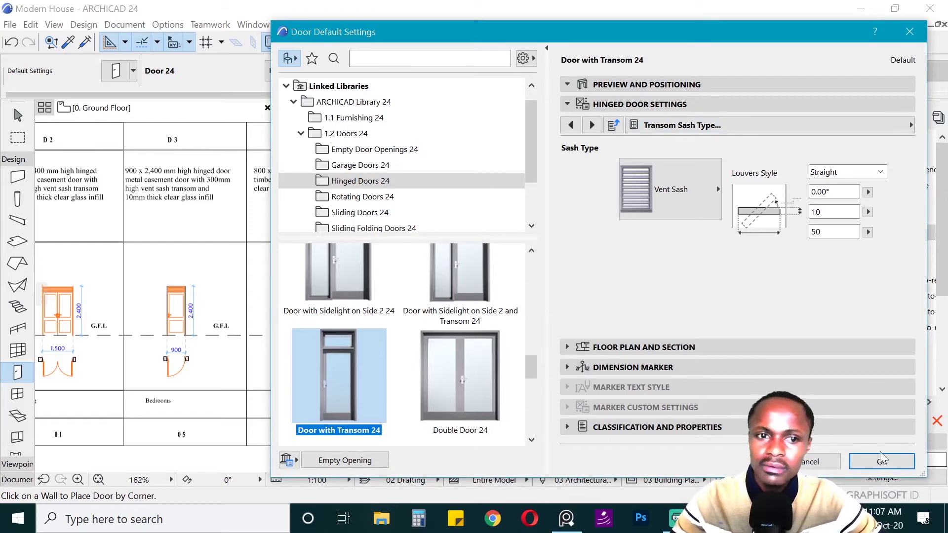
{"action": "left_click", "coordinate": [882, 461]}
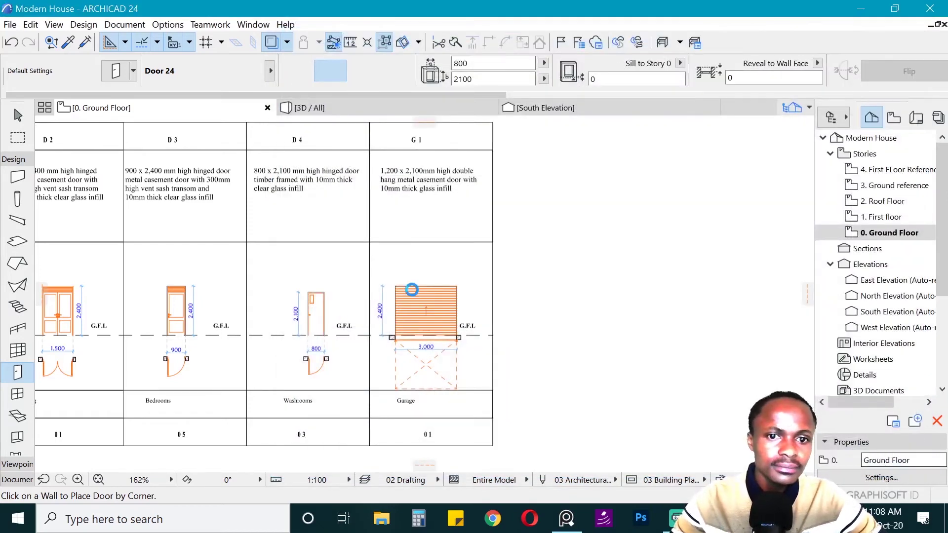
Place a transom door in the wall below the small room.
{"action": "scroll", "coordinate": [692, 266], "scroll_direction": "down", "scroll_amount": 5}
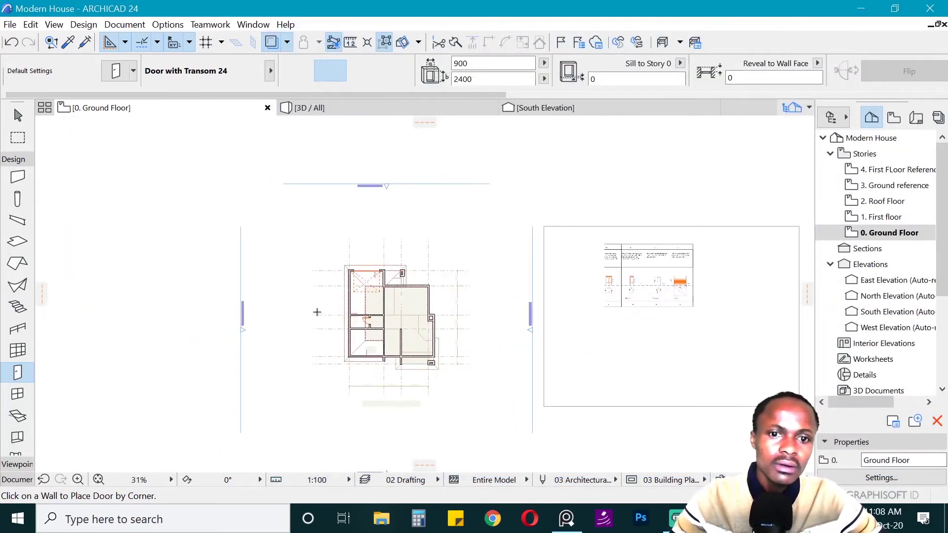
{"action": "scroll", "coordinate": [640, 292], "scroll_direction": "up", "scroll_amount": 6}
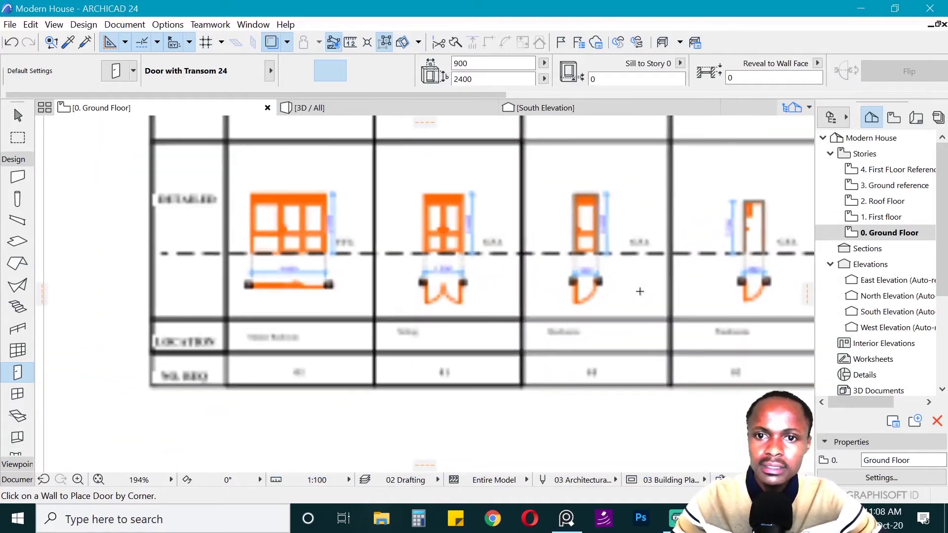
{"action": "scroll", "coordinate": [593, 336], "scroll_direction": "down", "scroll_amount": 1}
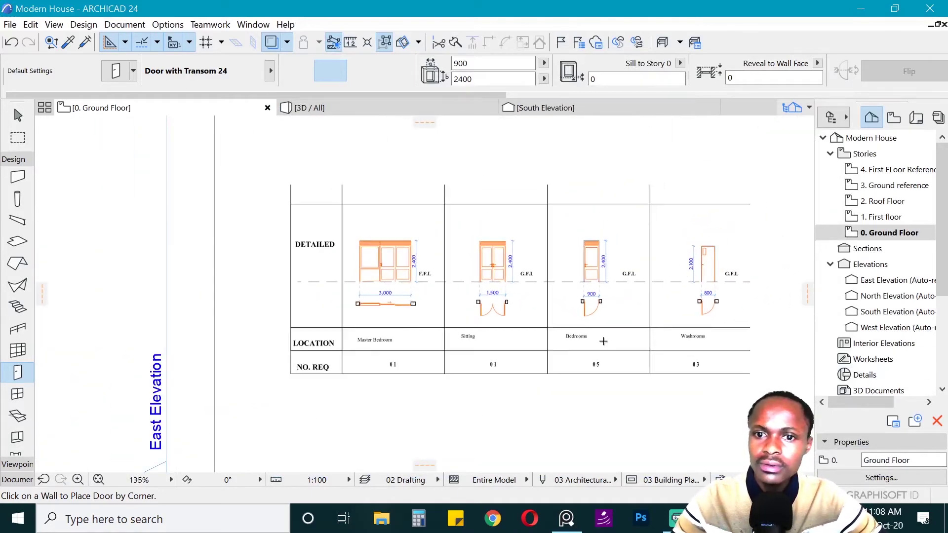
{"action": "scroll", "coordinate": [582, 353], "scroll_direction": "down", "scroll_amount": 5}
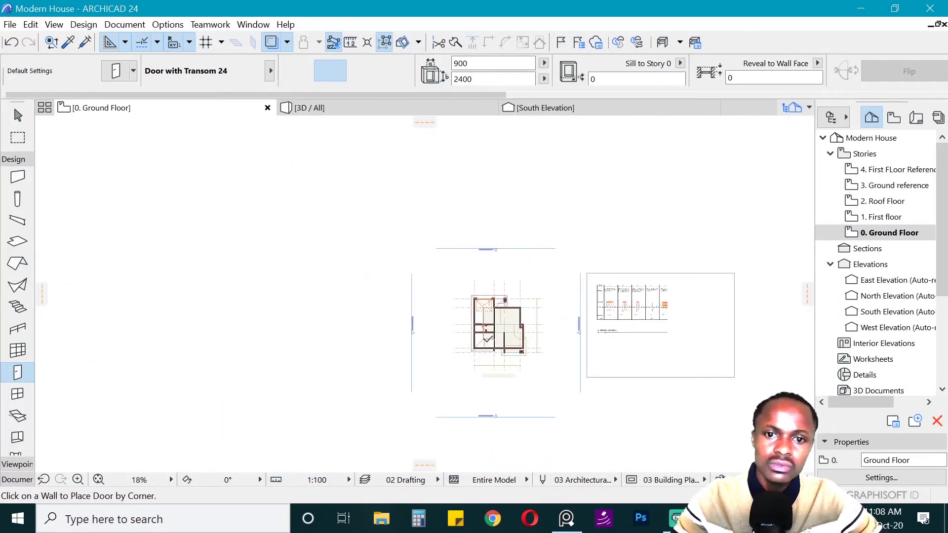
{"action": "scroll", "coordinate": [509, 296], "scroll_direction": "up", "scroll_amount": 2}
{"action": "scroll", "coordinate": [493, 334], "scroll_direction": "up", "scroll_amount": 5}
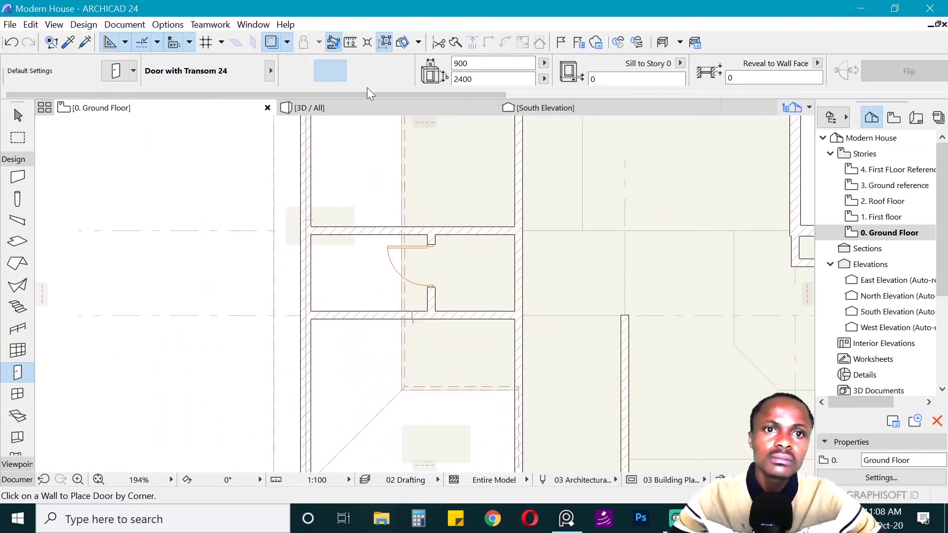
{"action": "left_click", "coordinate": [459, 319]}
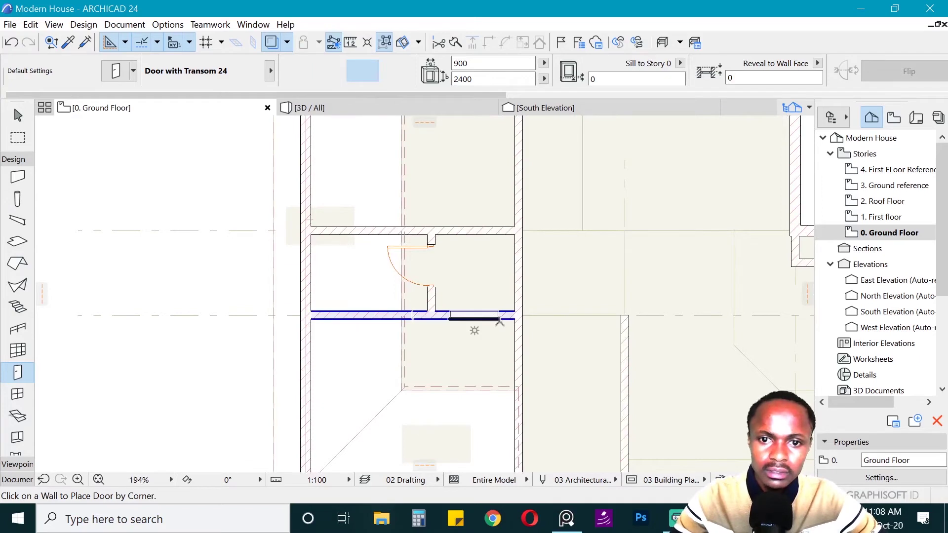
{"action": "left_click", "coordinate": [522, 371]}
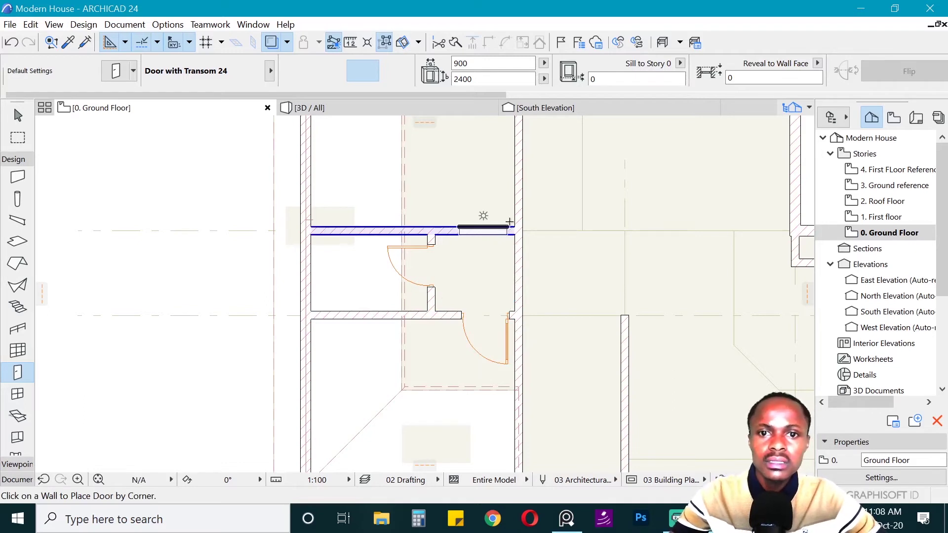
Place transom doors in the right vertical wall and the right room's bottom wall.
{"action": "left_click", "coordinate": [495, 214]}
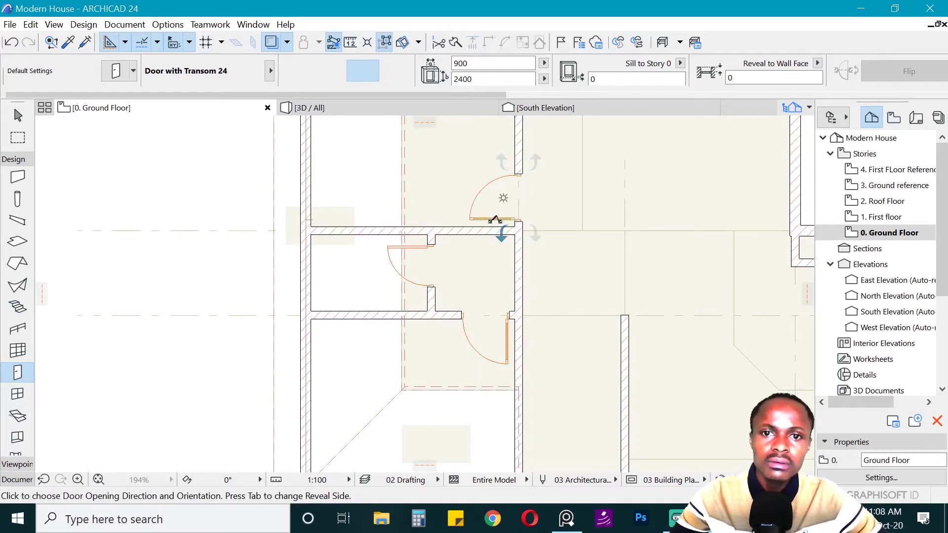
{"action": "key", "text": "Escape"}
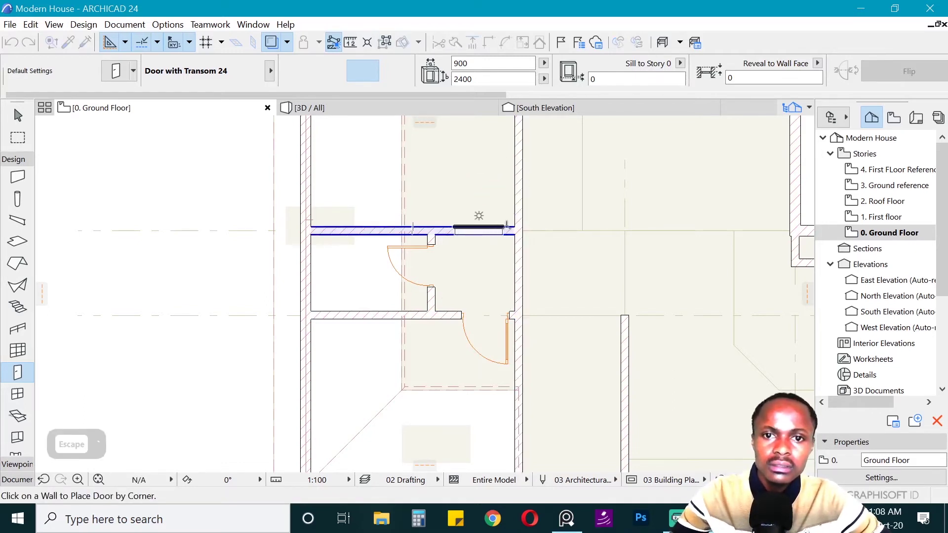
{"action": "left_click", "coordinate": [516, 210]}
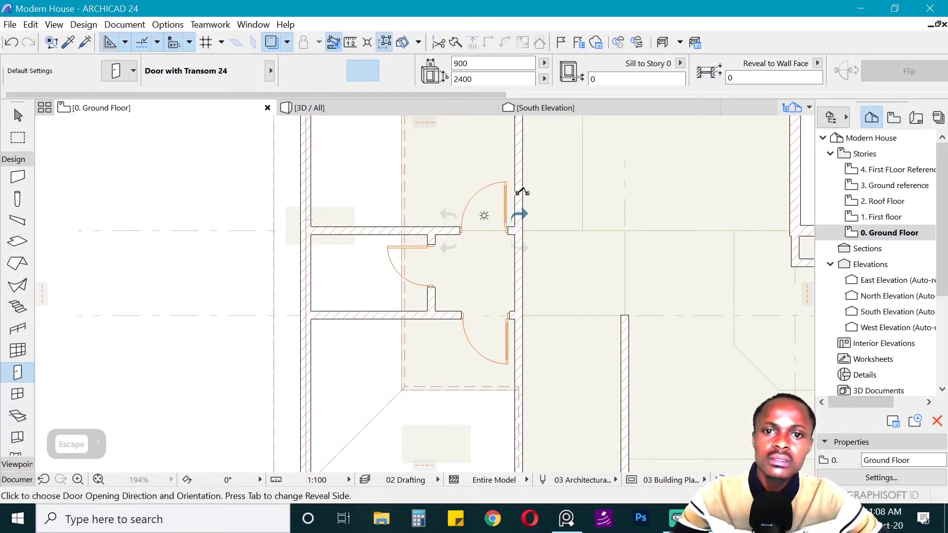
{"action": "scroll", "coordinate": [522, 193], "scroll_direction": "down", "scroll_amount": 3}
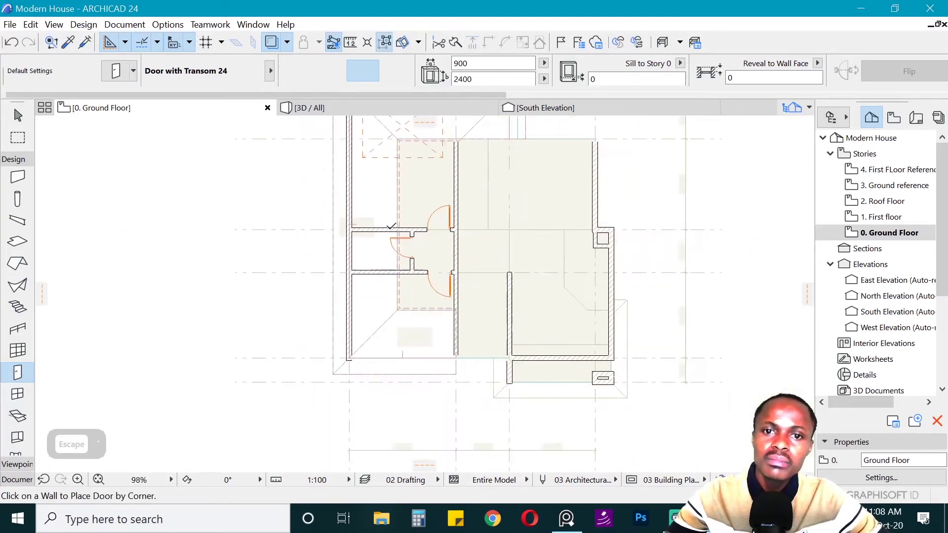
{"action": "scroll", "coordinate": [514, 372], "scroll_direction": "up", "scroll_amount": 4}
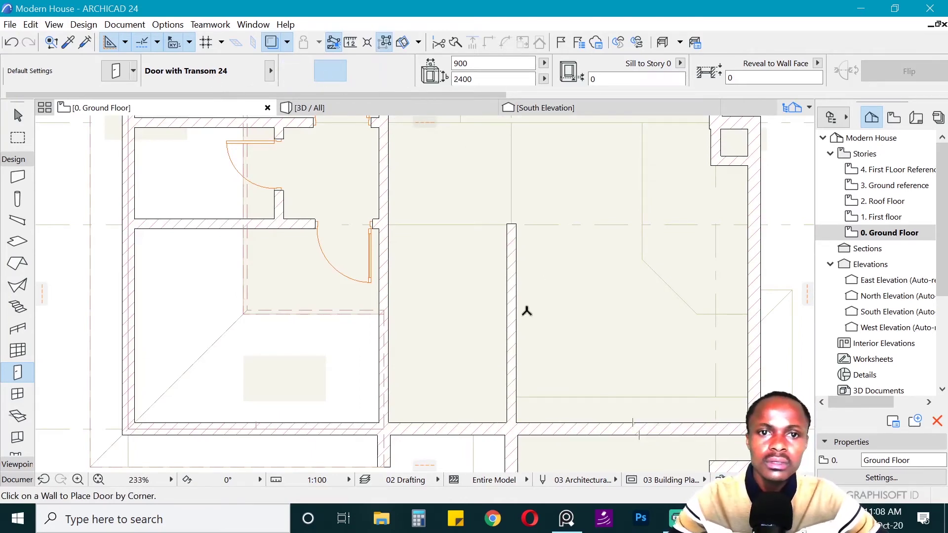
{"action": "left_click", "coordinate": [526, 449]}
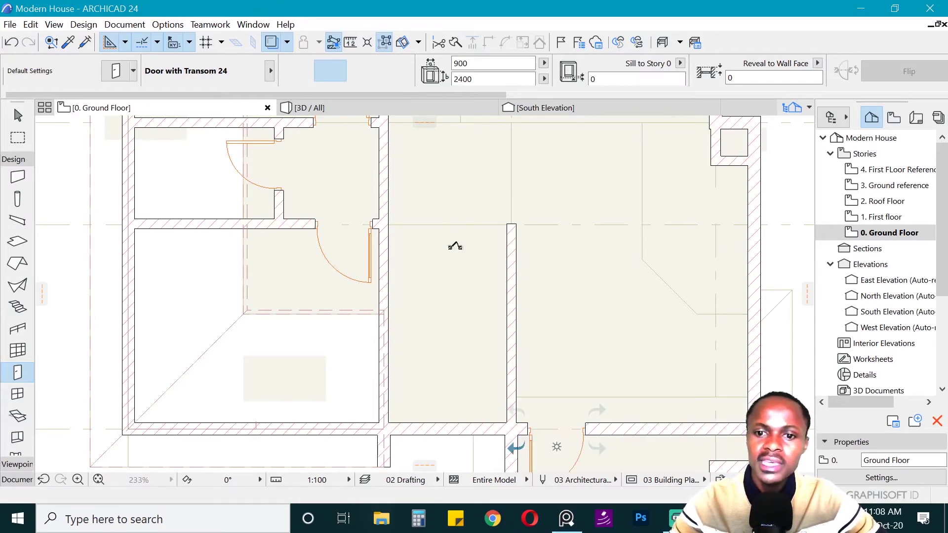
{"action": "left_click", "coordinate": [516, 447]}
On the First floor, place two Door with Transom 24 openings off the hallway.
{"action": "left_click", "coordinate": [883, 222]}
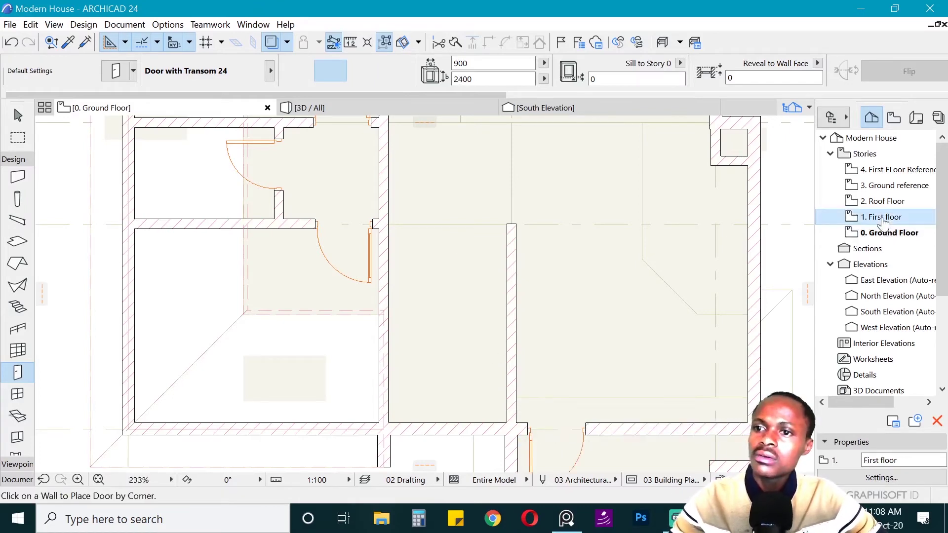
{"action": "scroll", "coordinate": [396, 214], "scroll_direction": "down", "scroll_amount": 3}
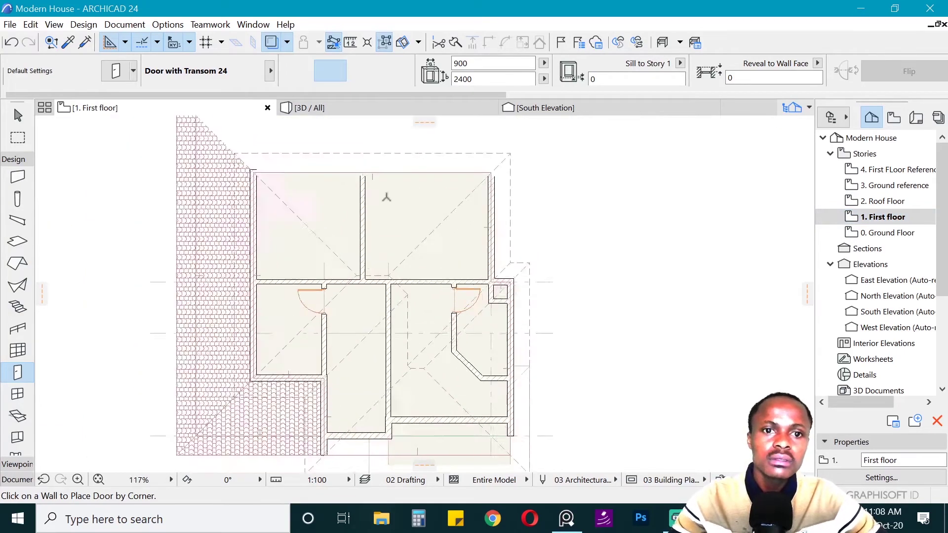
{"action": "scroll", "coordinate": [381, 197], "scroll_direction": "up", "scroll_amount": 3}
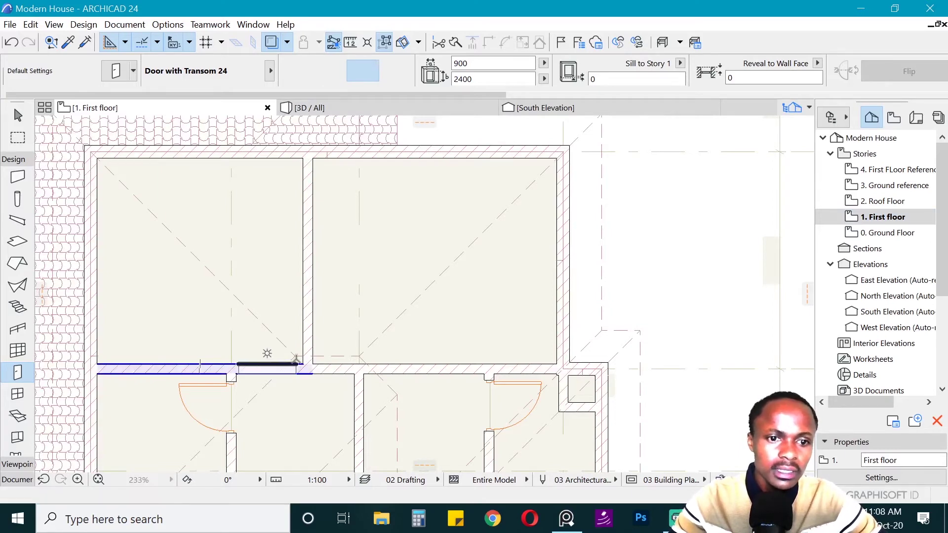
{"action": "left_click", "coordinate": [313, 296]}
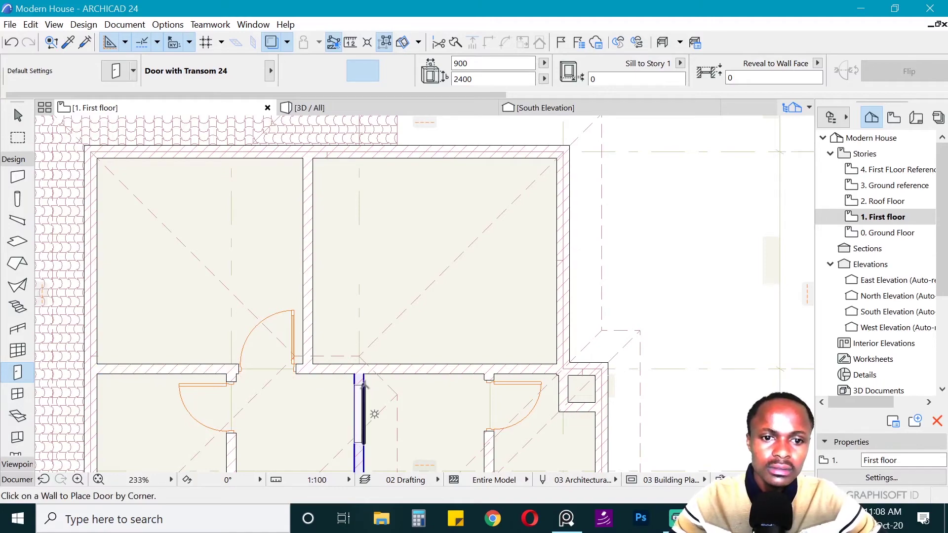
{"action": "left_click", "coordinate": [439, 344]}
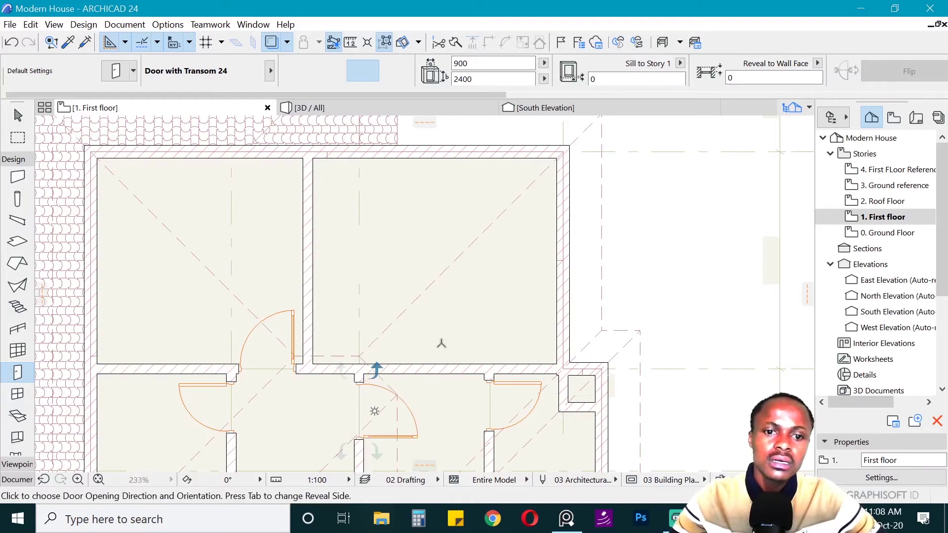
Switch back to the 0. Ground Floor plan.
{"action": "scroll", "coordinate": [476, 265], "scroll_direction": "down", "scroll_amount": 5}
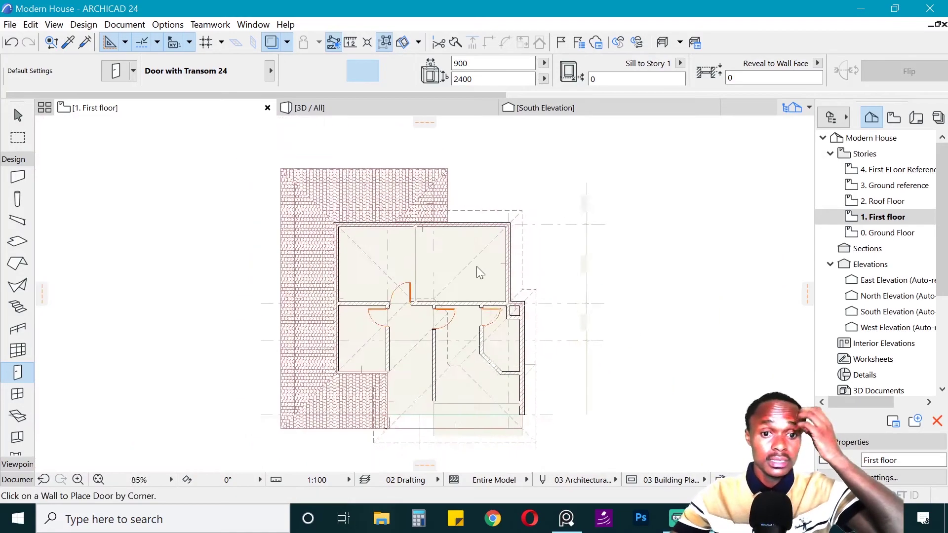
{"action": "scroll", "coordinate": [476, 278], "scroll_direction": "up", "scroll_amount": 3}
{"action": "scroll", "coordinate": [476, 278], "scroll_direction": "up", "scroll_amount": 1}
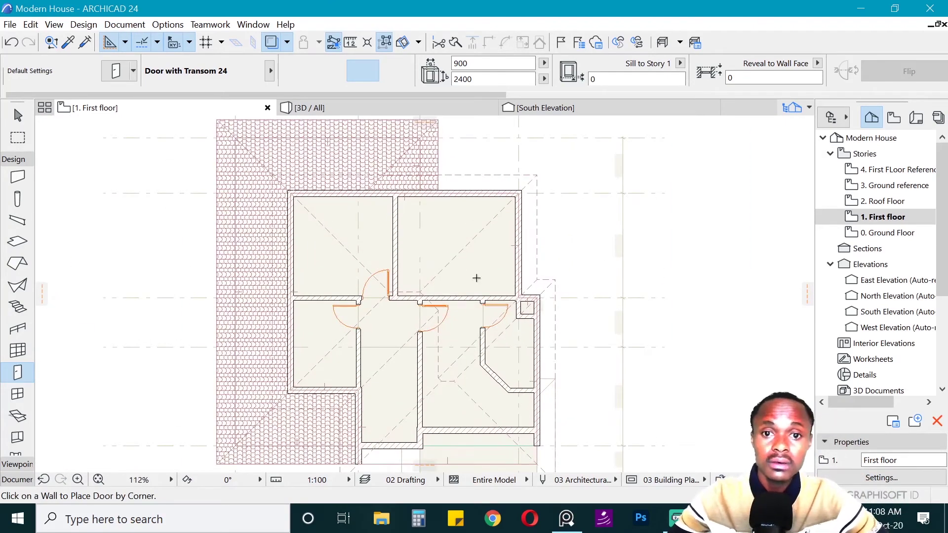
{"action": "left_click", "coordinate": [866, 237]}
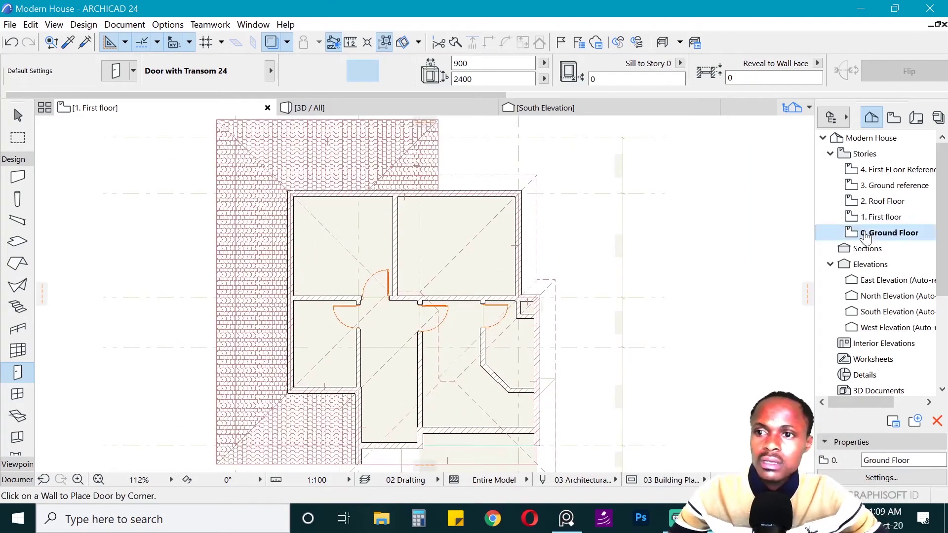
{"action": "scroll", "coordinate": [390, 281], "scroll_direction": "down", "scroll_amount": 5}
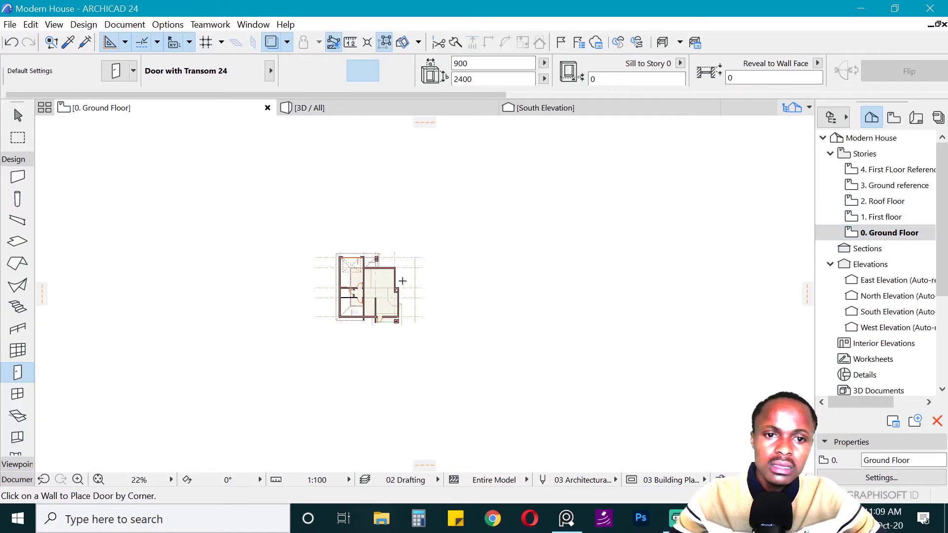
Expand the door size and positioning settings and browse the Hinged Doors 24 library.
{"action": "scroll", "coordinate": [632, 249], "scroll_direction": "up", "scroll_amount": 6}
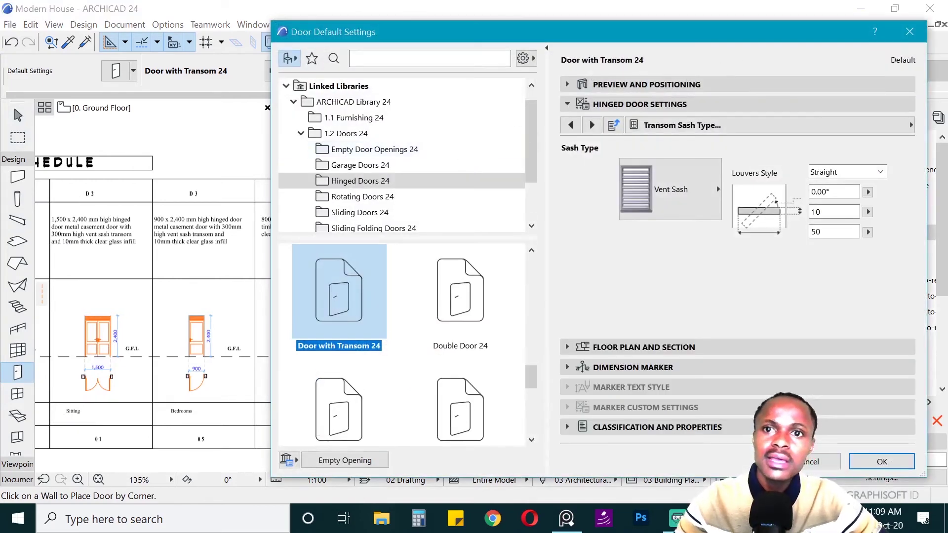
{"action": "left_click", "coordinate": [642, 84]}
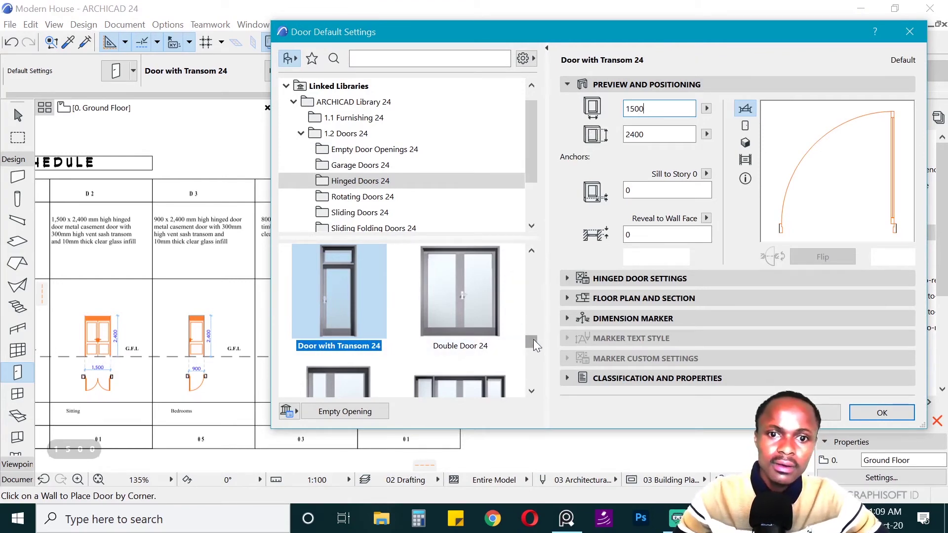
{"action": "left_click_drag", "start_coordinate": [533, 339], "coordinate": [532, 340]}
{"action": "scroll", "coordinate": [525, 314], "scroll_direction": "up", "scroll_amount": 4}
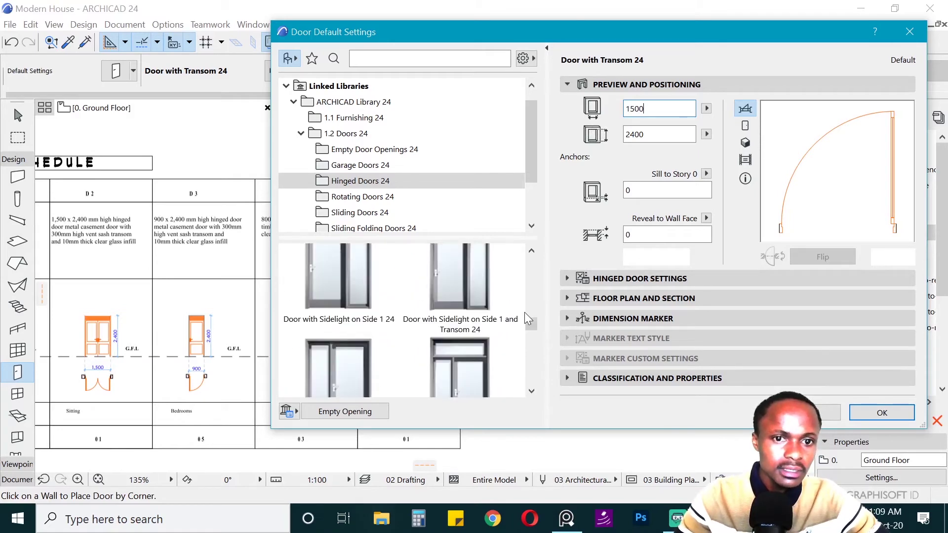
{"action": "scroll", "coordinate": [525, 312], "scroll_direction": "up", "scroll_amount": 5}
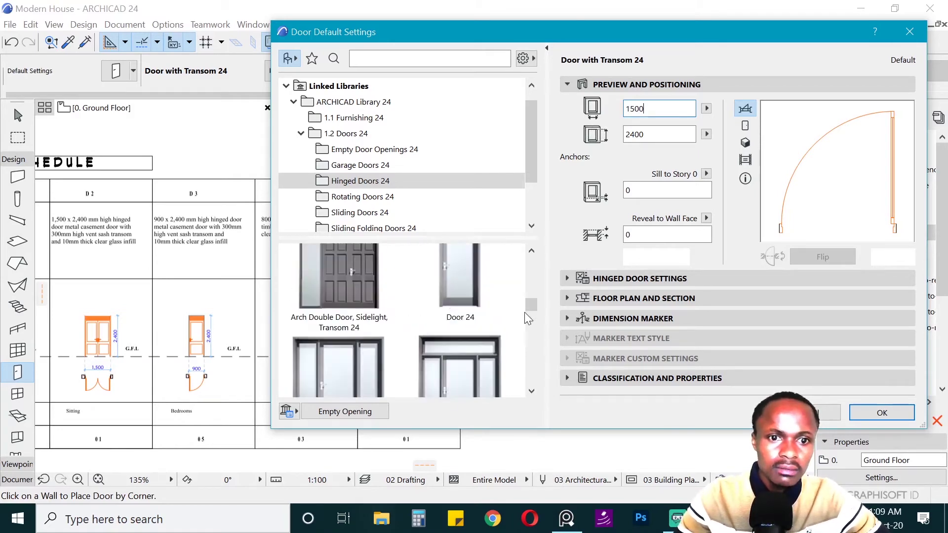
{"action": "scroll", "coordinate": [524, 312], "scroll_direction": "up", "scroll_amount": 5}
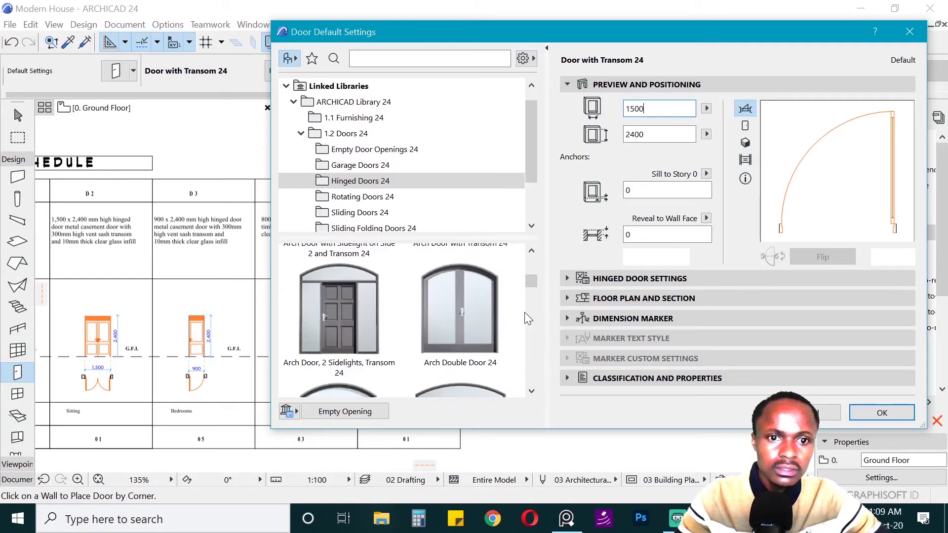
{"action": "scroll", "coordinate": [525, 312], "scroll_direction": "down", "scroll_amount": 5}
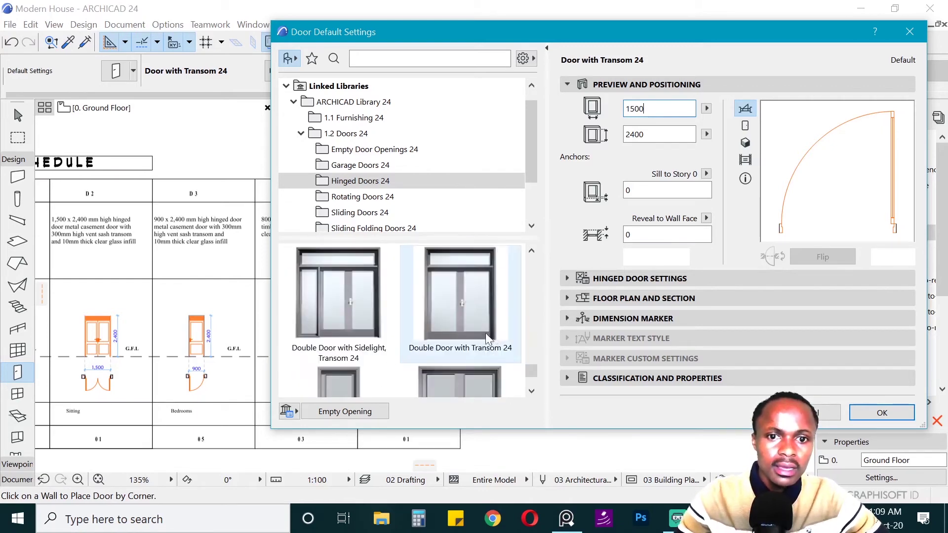
Select Double Door with Transom 24 at 1500 × 2400 and review its hinged and floor plan settings.
{"action": "left_click", "coordinate": [466, 280]}
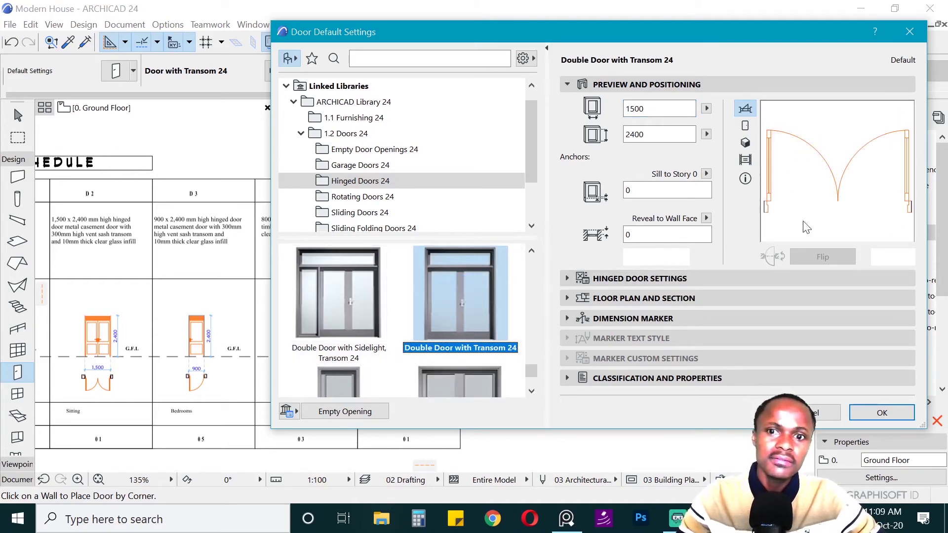
{"action": "left_click", "coordinate": [658, 280]}
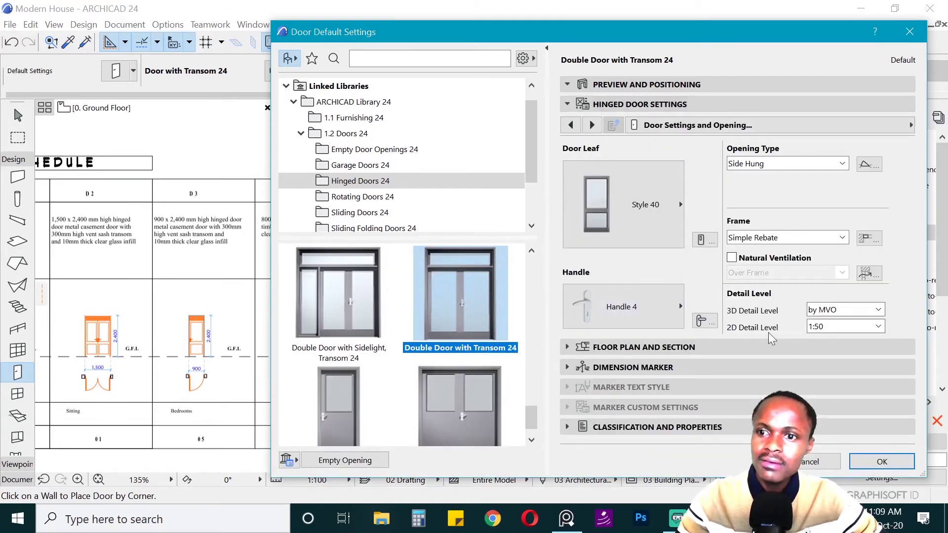
{"action": "left_click", "coordinate": [717, 349]}
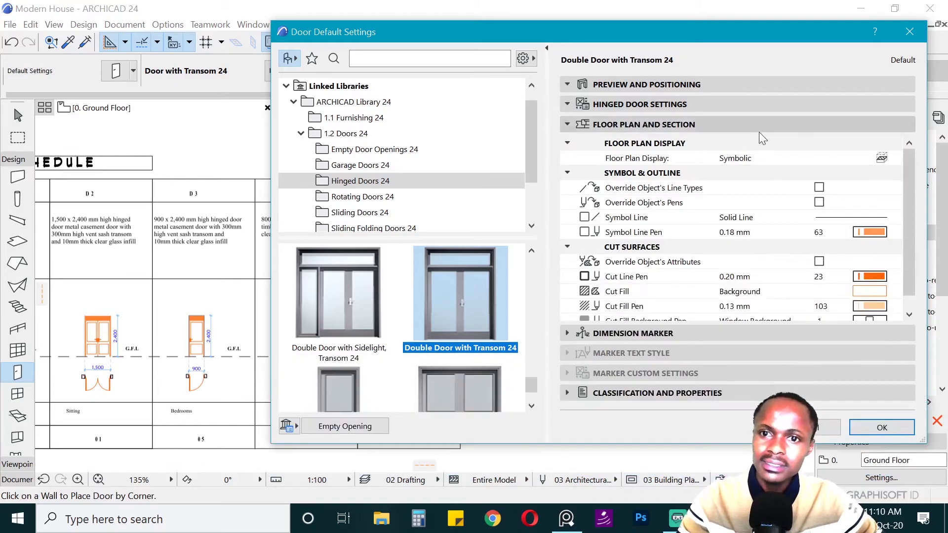
{"action": "left_click", "coordinate": [726, 123]}
{"action": "left_click", "coordinate": [694, 100]}
{"action": "left_click", "coordinate": [650, 85]}
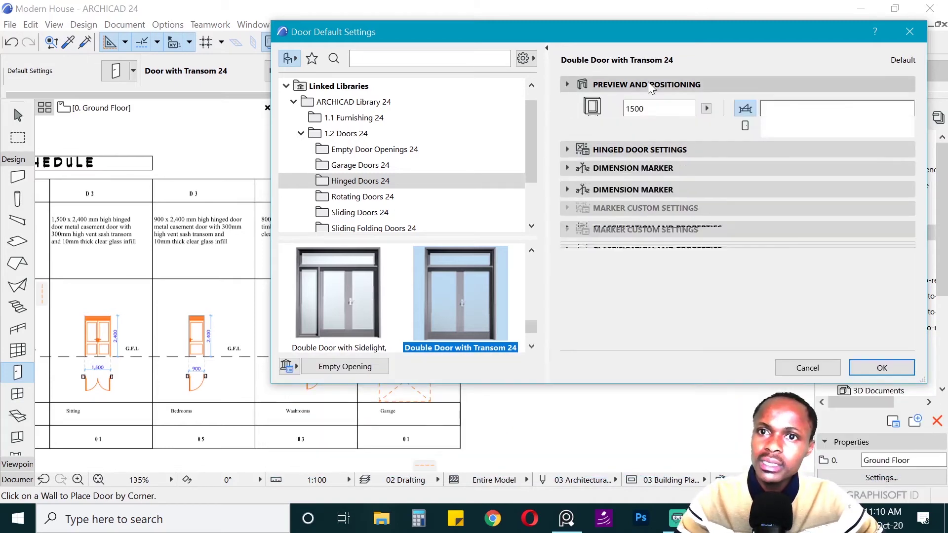
{"action": "left_click", "coordinate": [648, 83]}
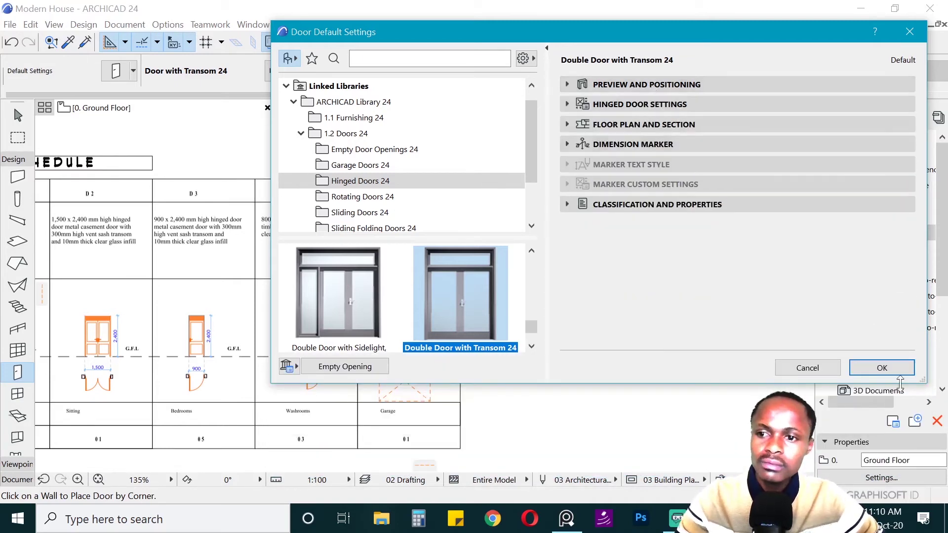
Place the 1500 double transom door, centre-anchored, in the ground-floor wall.
{"action": "left_click", "coordinate": [882, 369]}
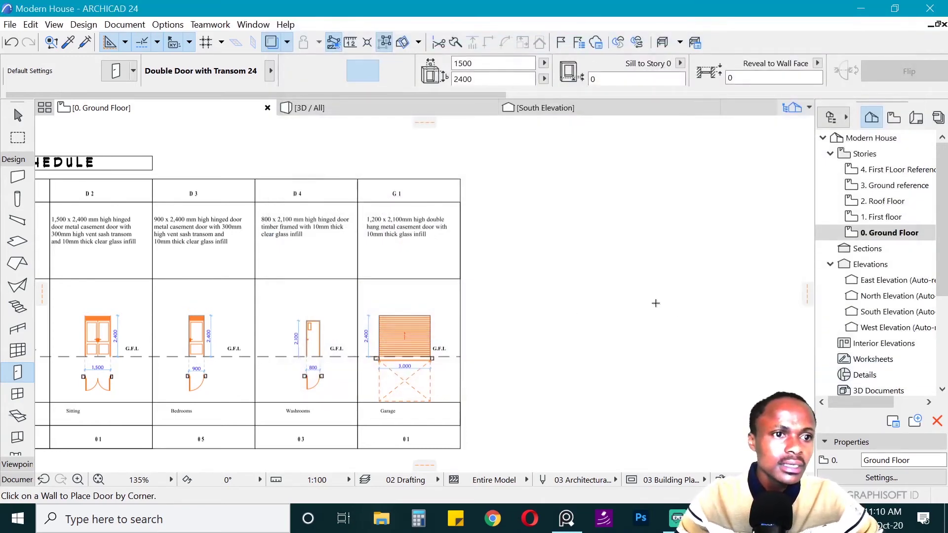
{"action": "scroll", "coordinate": [656, 302], "scroll_direction": "down", "scroll_amount": 5}
{"action": "scroll", "coordinate": [236, 311], "scroll_direction": "up", "scroll_amount": 8}
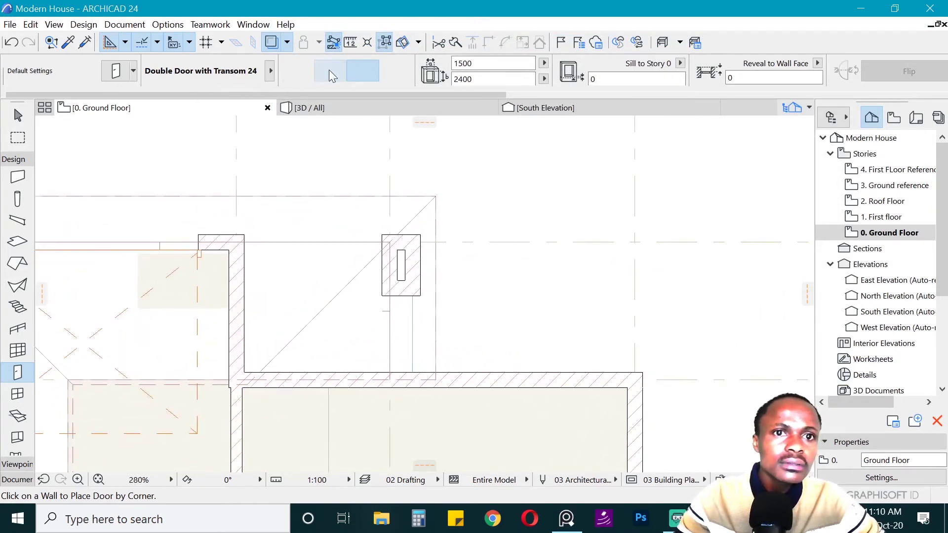
{"action": "left_click", "coordinate": [294, 71]}
{"action": "left_click", "coordinate": [311, 372]}
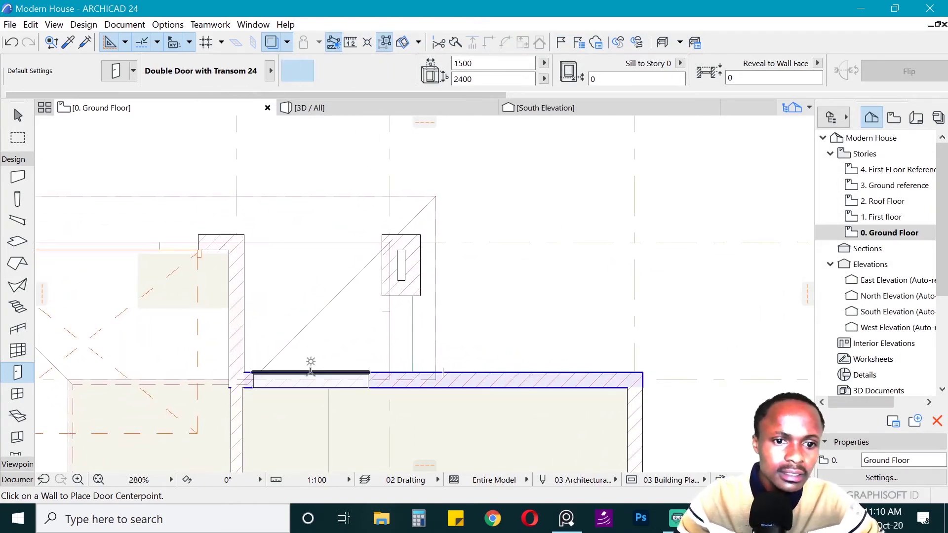
{"action": "left_click", "coordinate": [315, 302]}
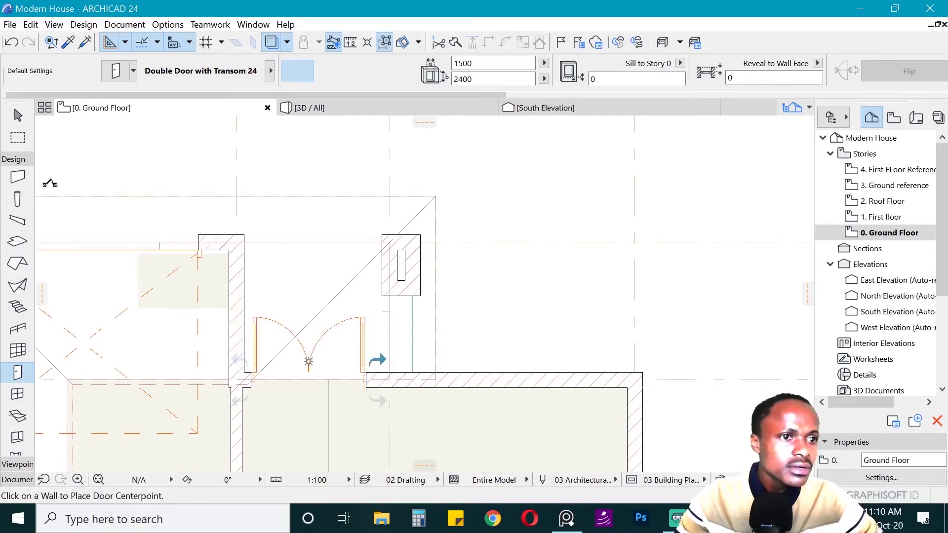
Draw a guide line from the wall corner to the column.
{"action": "left_click", "coordinate": [15, 159]}
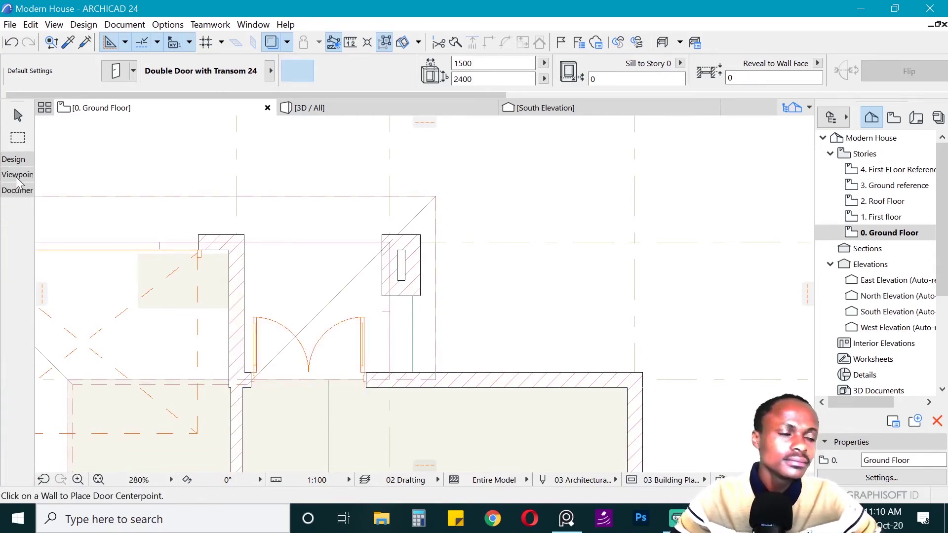
{"action": "left_click", "coordinate": [16, 190]}
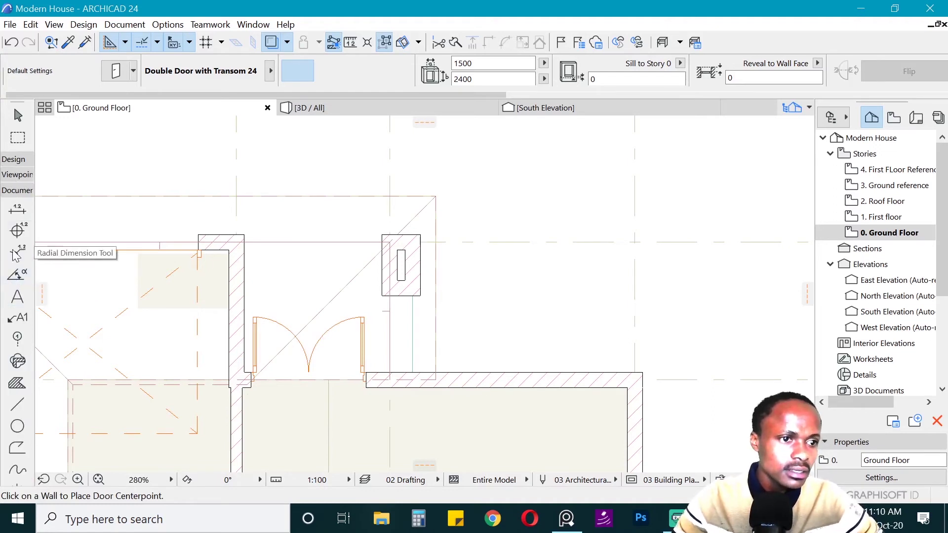
{"action": "left_click", "coordinate": [17, 404]}
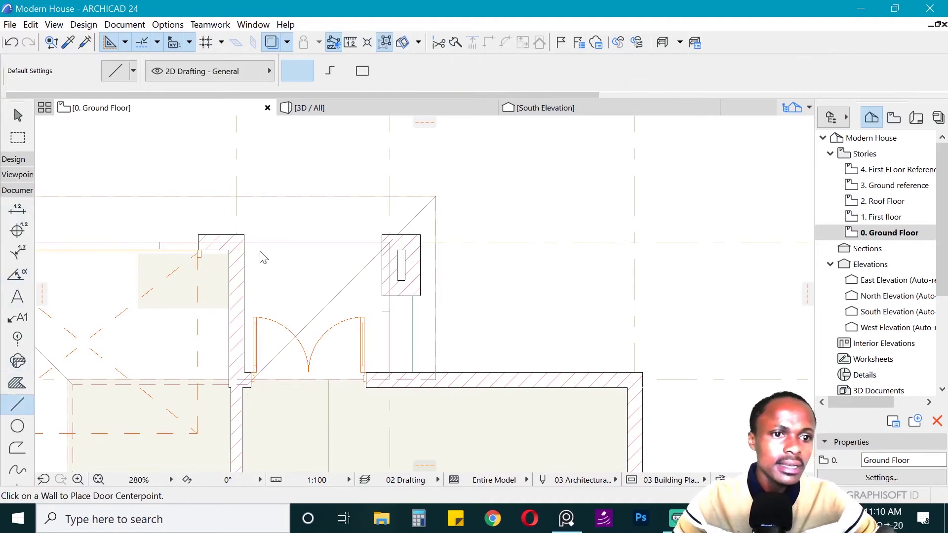
{"action": "left_click", "coordinate": [236, 263]}
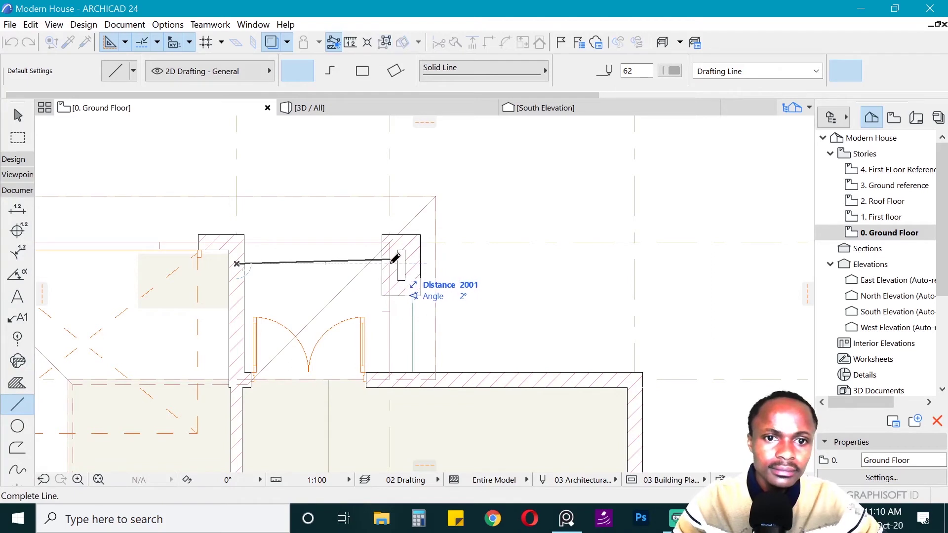
{"action": "left_click", "coordinate": [395, 263]}
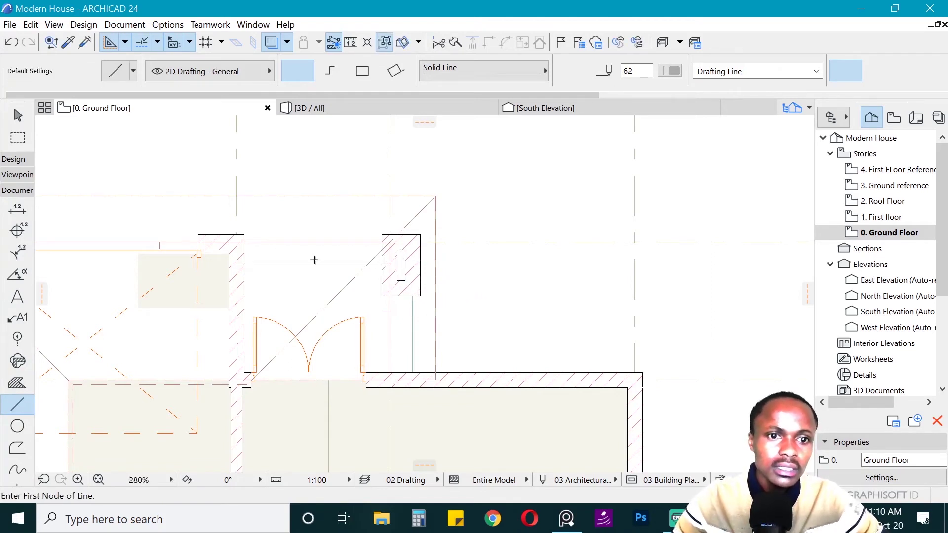
Move the double door slightly right along the wall with Ctrl+D.
{"action": "left_click", "coordinate": [361, 320], "text": "shift"}
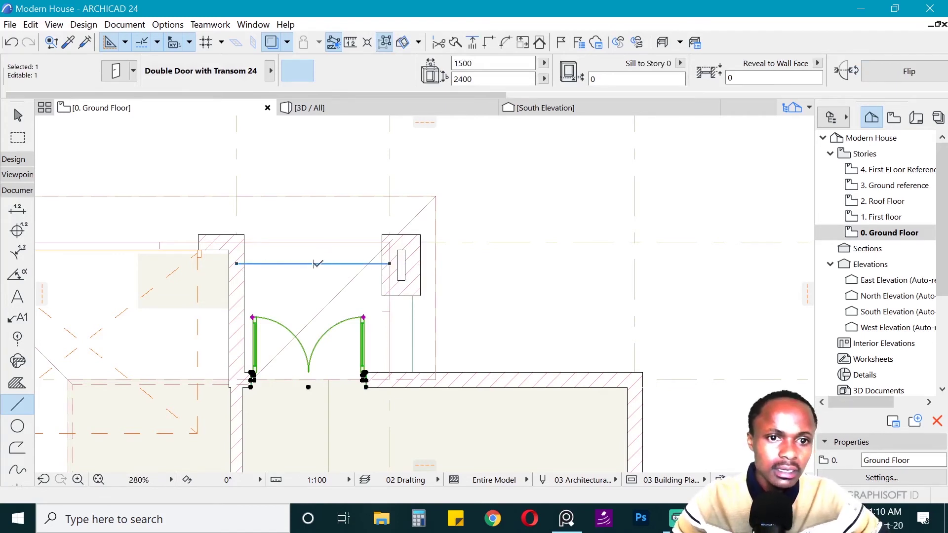
{"action": "key", "text": "ctrl+d"}
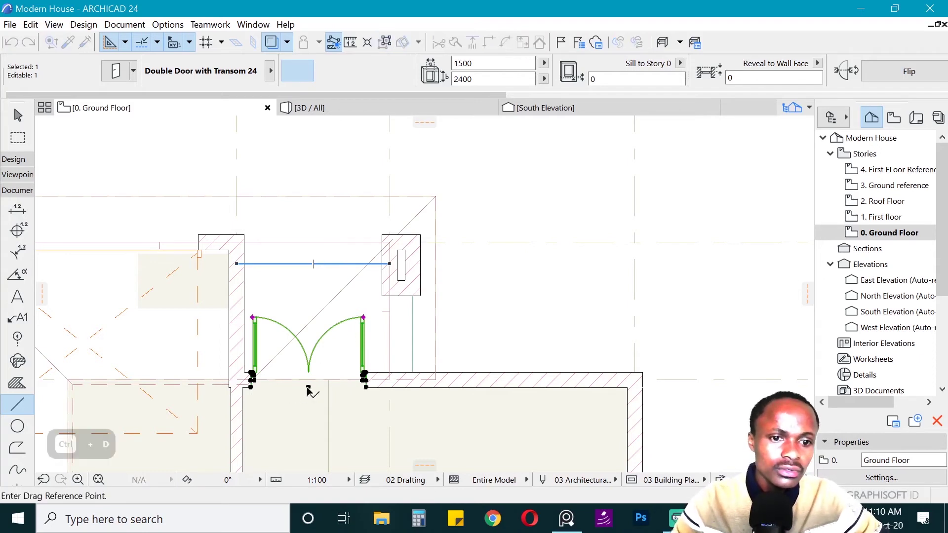
{"action": "left_click", "coordinate": [308, 387]}
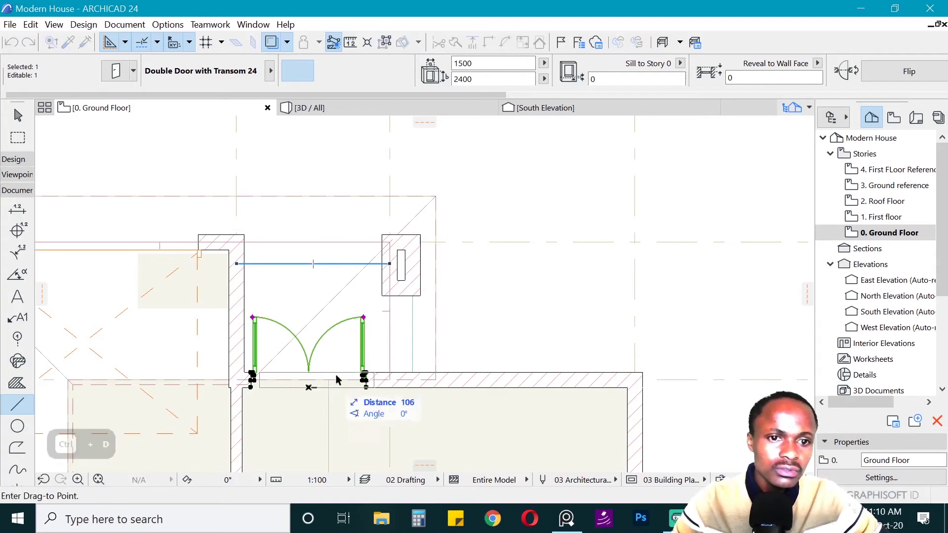
{"action": "left_click", "coordinate": [315, 270]}
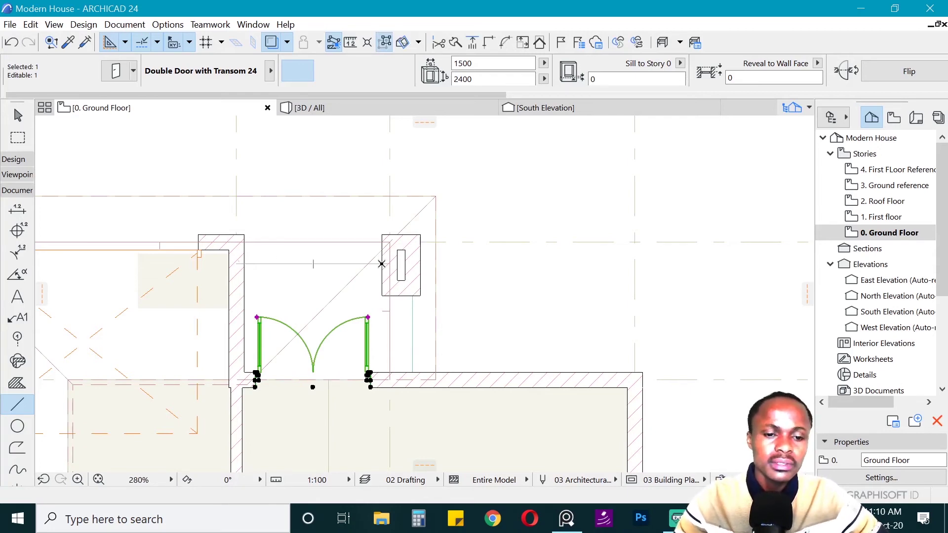
{"action": "key", "text": "Escape"}
Delete the selection and reopen the Door tool settings from the Design tools.
{"action": "key", "text": "Delete"}
{"action": "scroll", "coordinate": [346, 252], "scroll_direction": "down", "scroll_amount": 10}
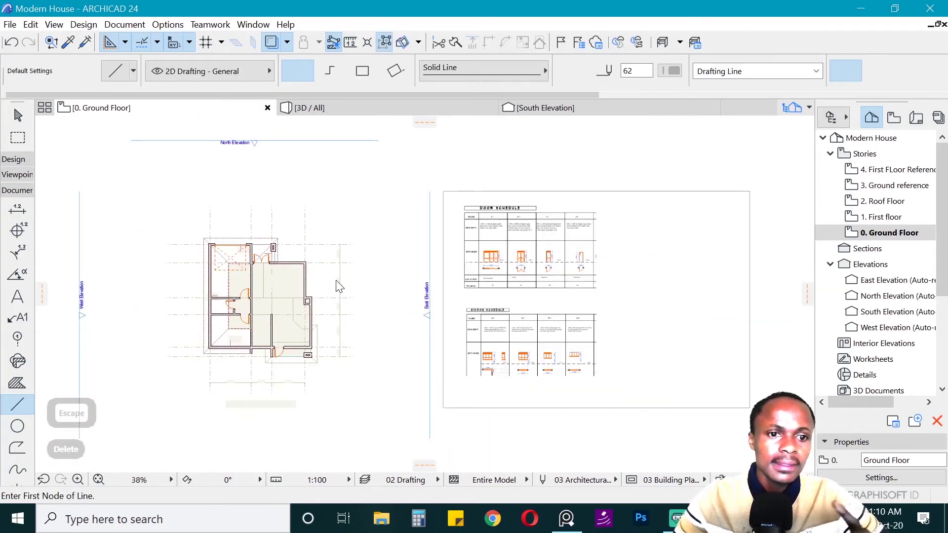
{"action": "scroll", "coordinate": [595, 282], "scroll_direction": "up", "scroll_amount": 8}
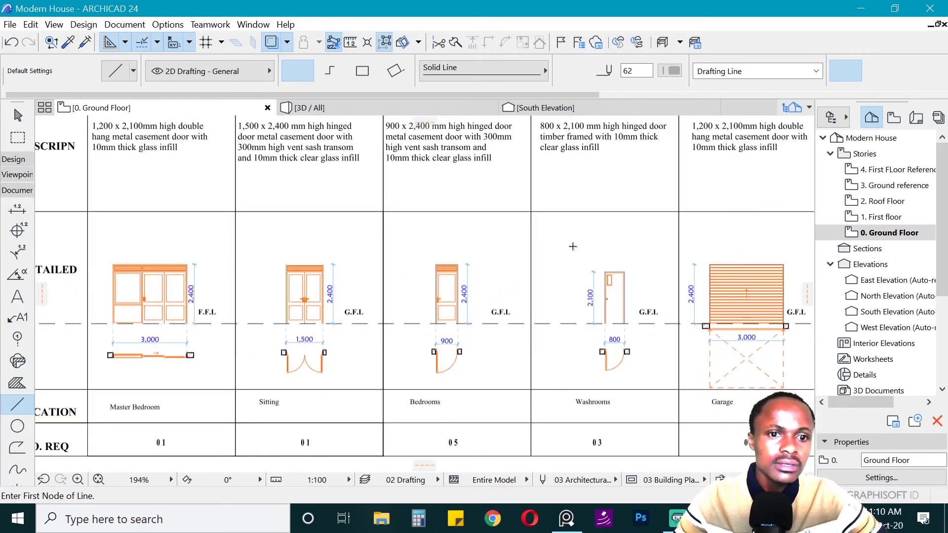
{"action": "scroll", "coordinate": [572, 247], "scroll_direction": "down", "scroll_amount": 1}
{"action": "scroll", "coordinate": [370, 373], "scroll_direction": "down", "scroll_amount": 2}
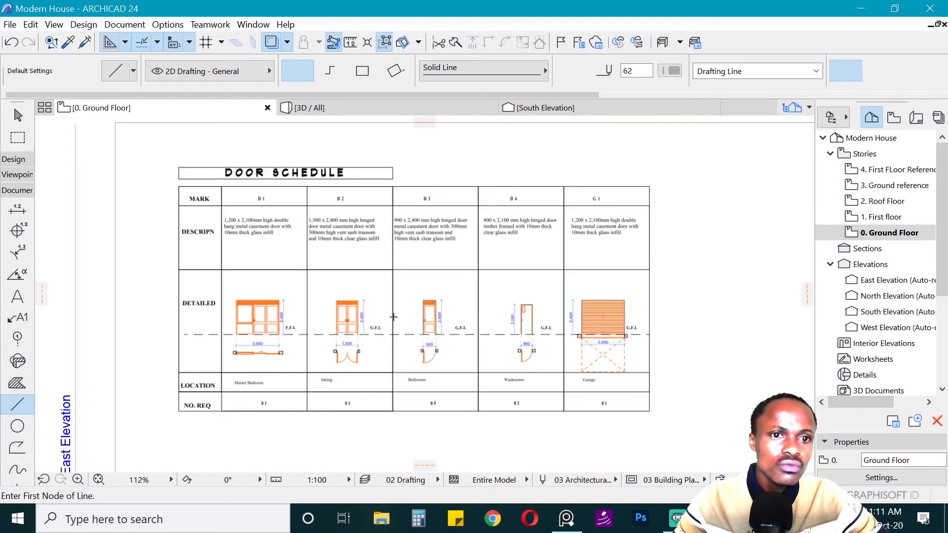
{"action": "scroll", "coordinate": [393, 316], "scroll_direction": "up", "scroll_amount": 1}
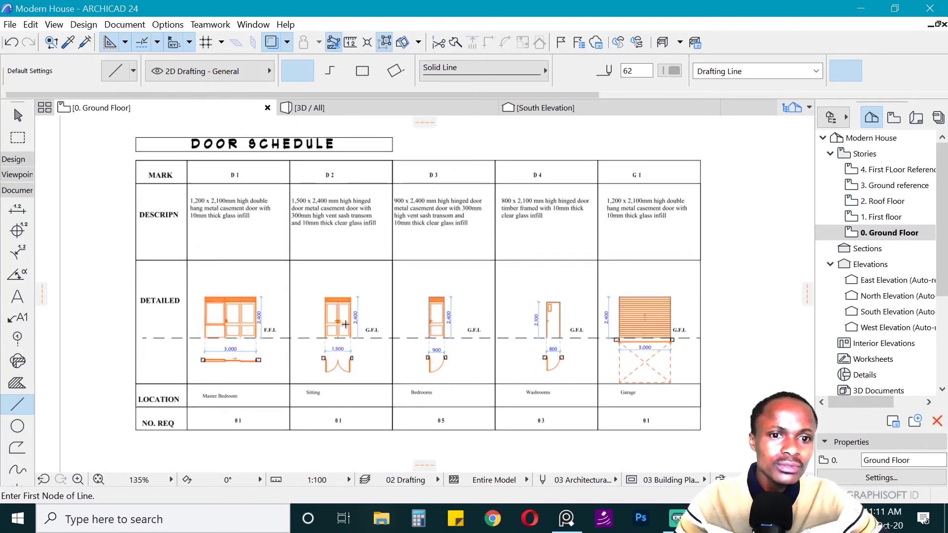
{"action": "left_click", "coordinate": [6, 159]}
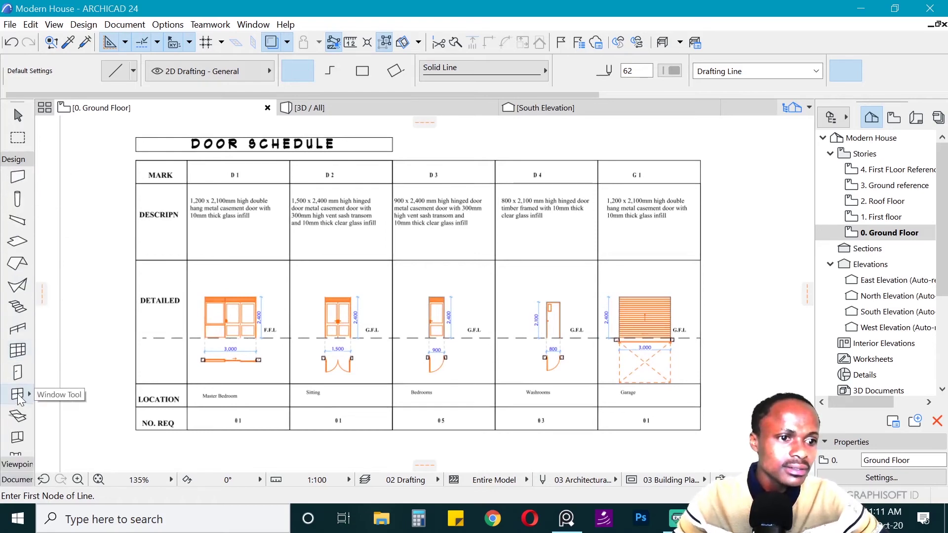
{"action": "left_click", "coordinate": [18, 371]}
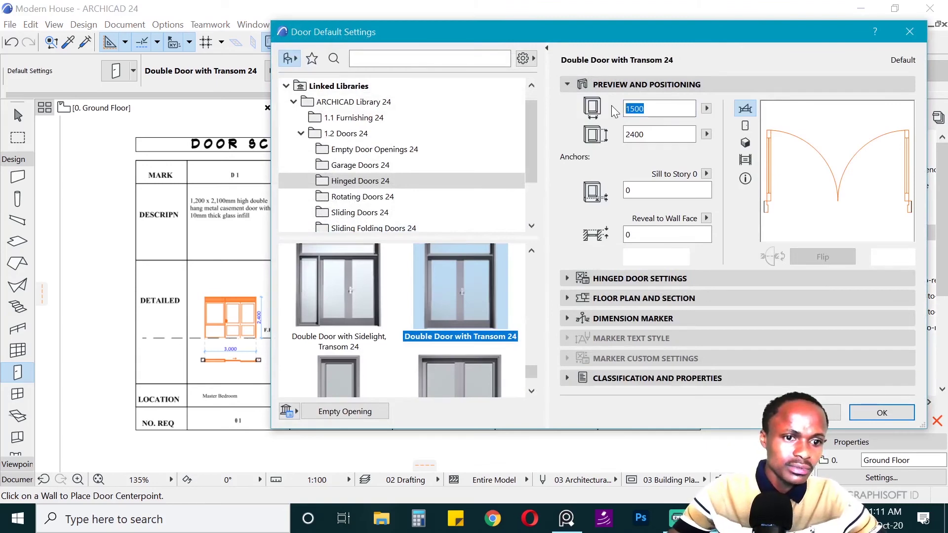
Set width 3000 and choose Sliding Door with Sidelight on Side 2 and Transom 24.
{"action": "type", "text": "3000"}
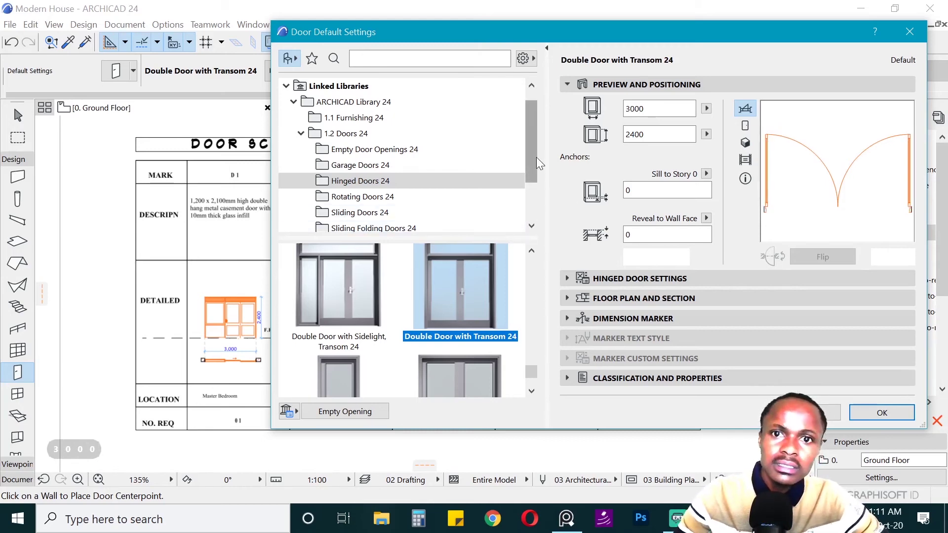
{"action": "left_click", "coordinate": [385, 212]}
{"action": "scroll", "coordinate": [375, 287], "scroll_direction": "down", "scroll_amount": 5}
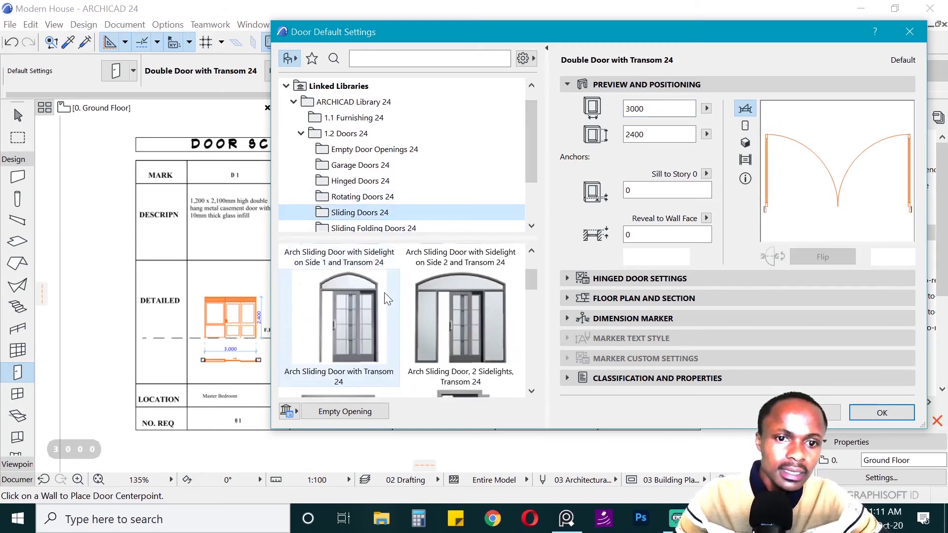
{"action": "scroll", "coordinate": [392, 312], "scroll_direction": "down", "scroll_amount": 8}
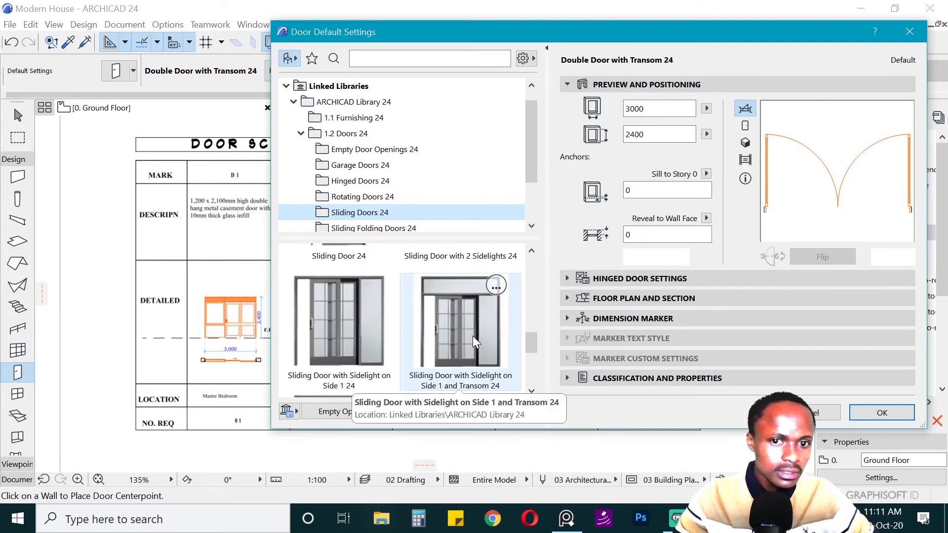
{"action": "scroll", "coordinate": [472, 335], "scroll_direction": "down", "scroll_amount": 2}
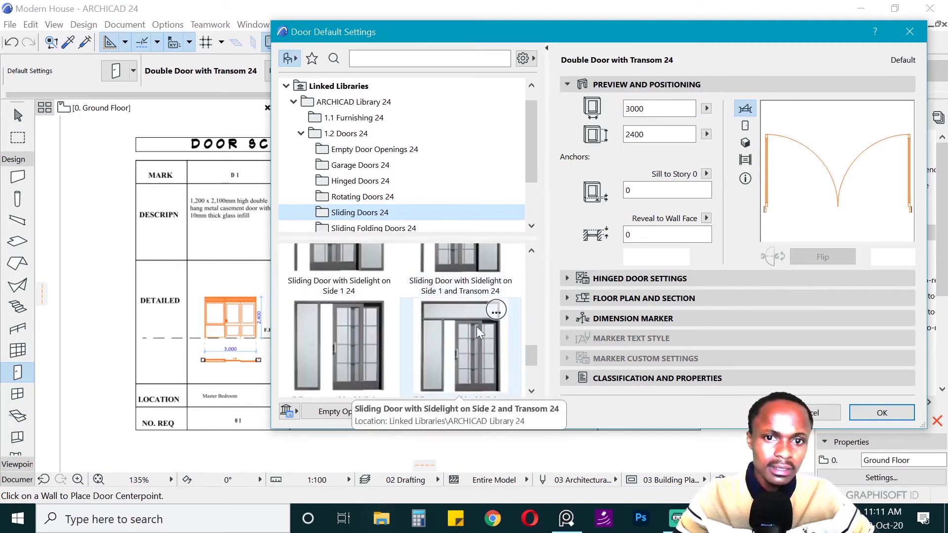
{"action": "scroll", "coordinate": [476, 327], "scroll_direction": "down", "scroll_amount": 1}
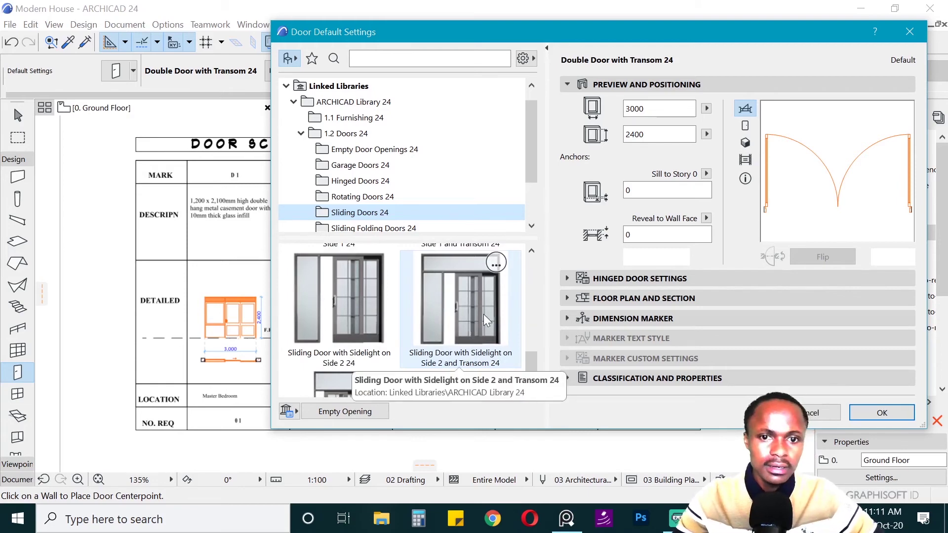
{"action": "left_click", "coordinate": [470, 280]}
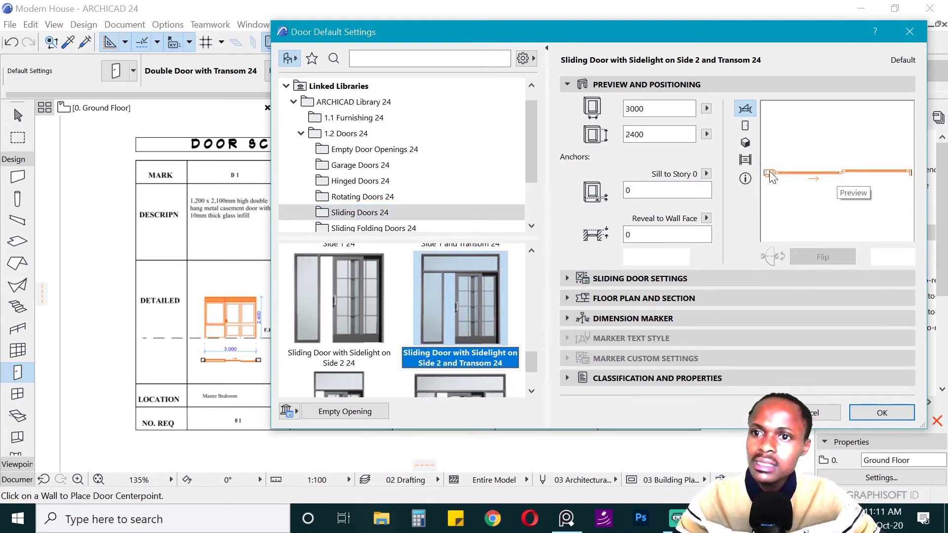
Go to the sliding door's Shape settings page.
{"action": "left_click", "coordinate": [639, 279]}
{"action": "left_click", "coordinate": [753, 125]}
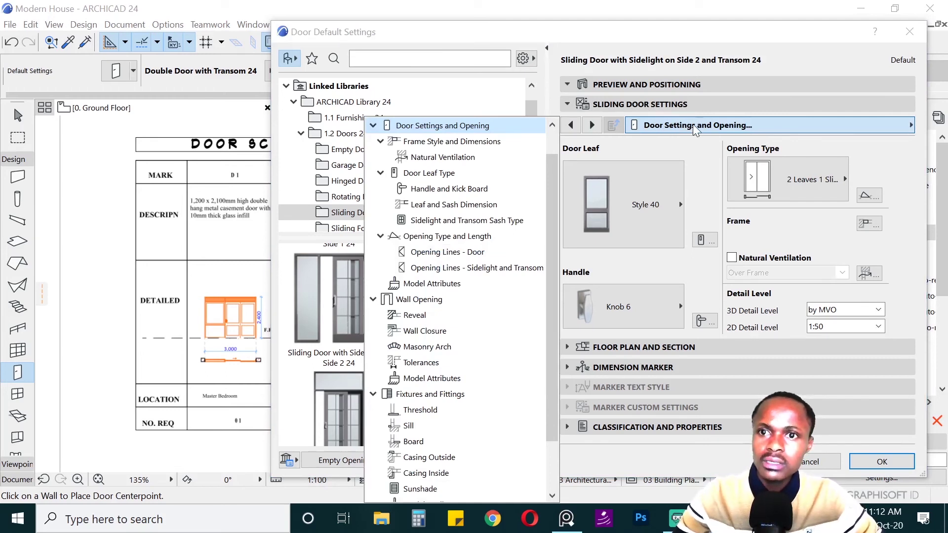
{"action": "scroll", "coordinate": [447, 175], "scroll_direction": "up", "scroll_amount": 1}
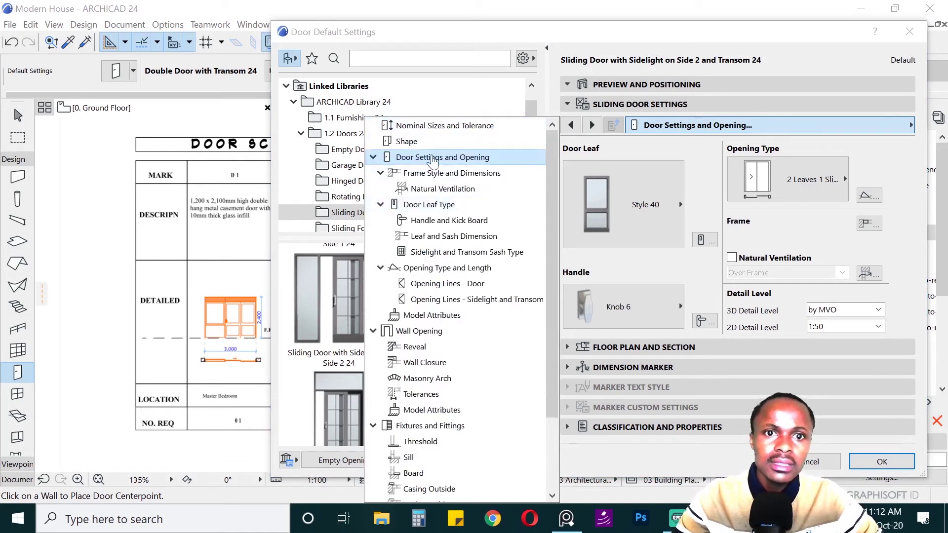
{"action": "left_click", "coordinate": [413, 143]}
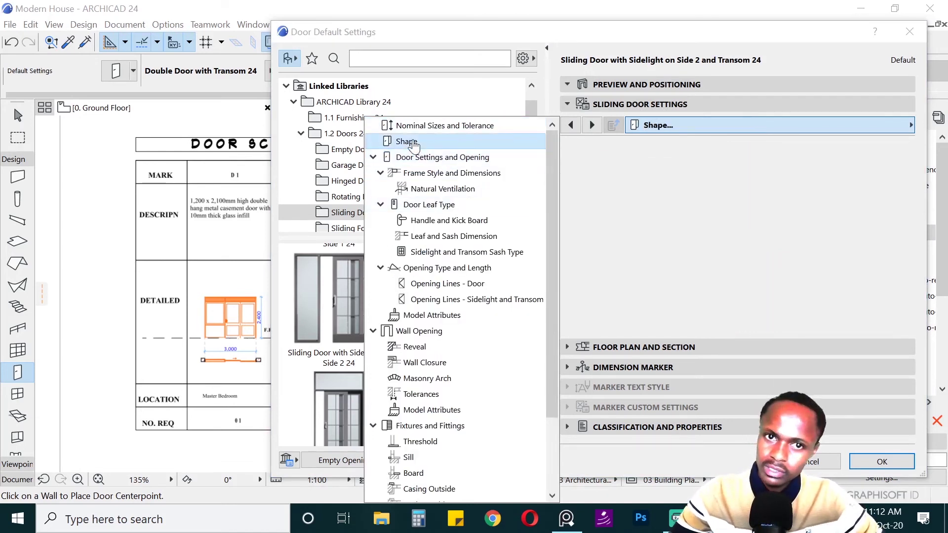
{"action": "left_click", "coordinate": [801, 249]}
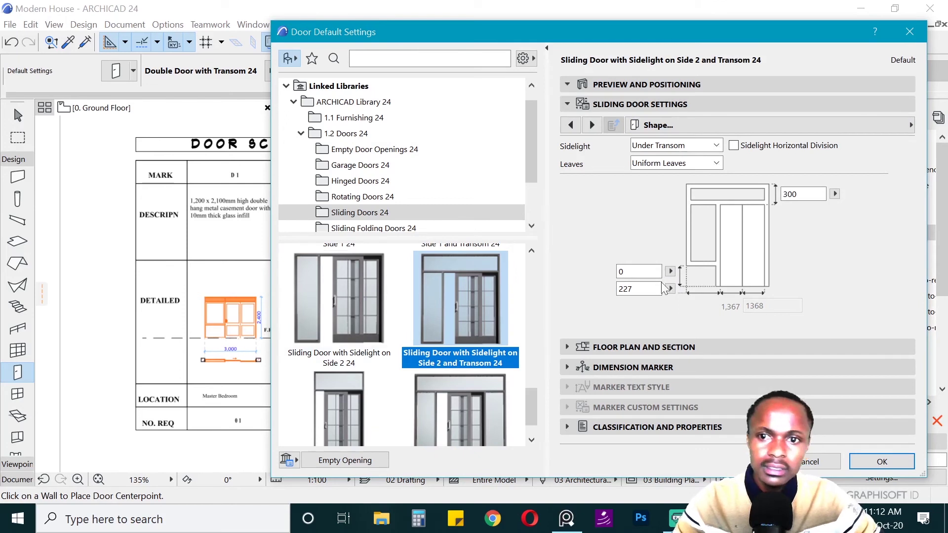
Set sidelight width 1000, Crosses Transom, and a horizontal division at 750.
{"action": "double_click", "coordinate": [637, 289]}
{"action": "type", "text": "1000"}
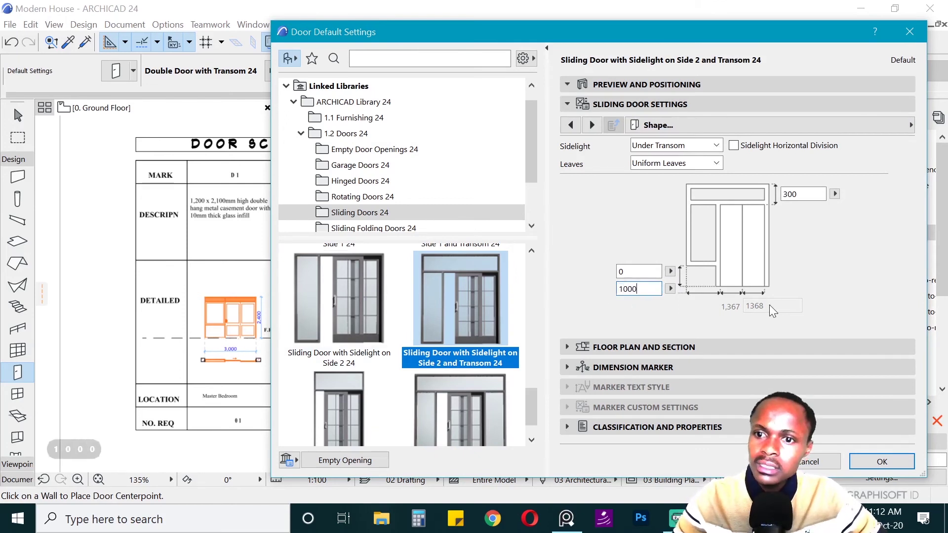
{"action": "key", "text": "Return"}
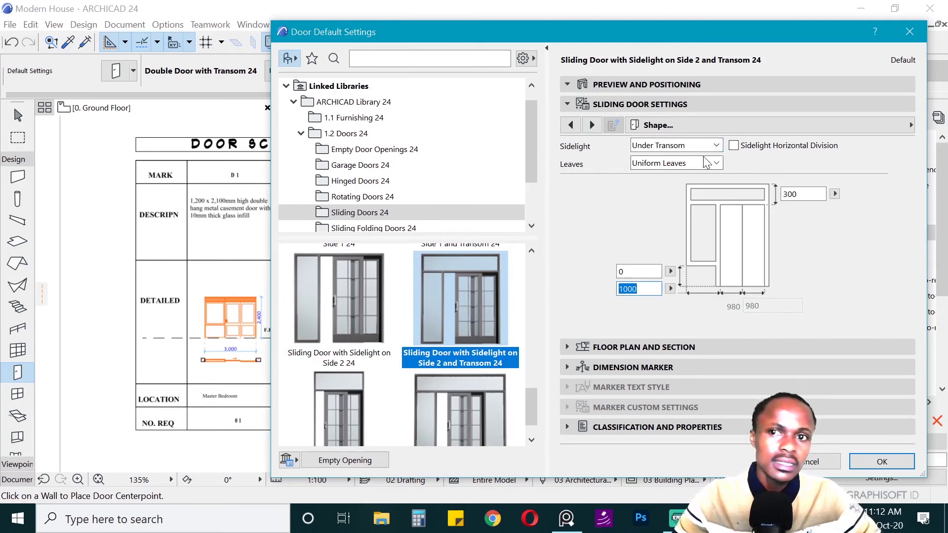
{"action": "left_click", "coordinate": [713, 145]}
{"action": "left_click", "coordinate": [665, 182]}
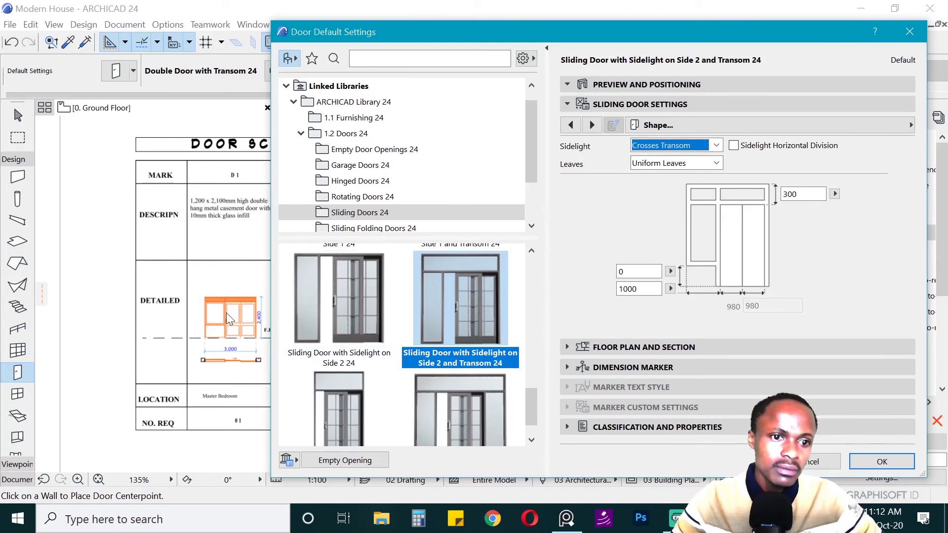
{"action": "left_click", "coordinate": [734, 145]}
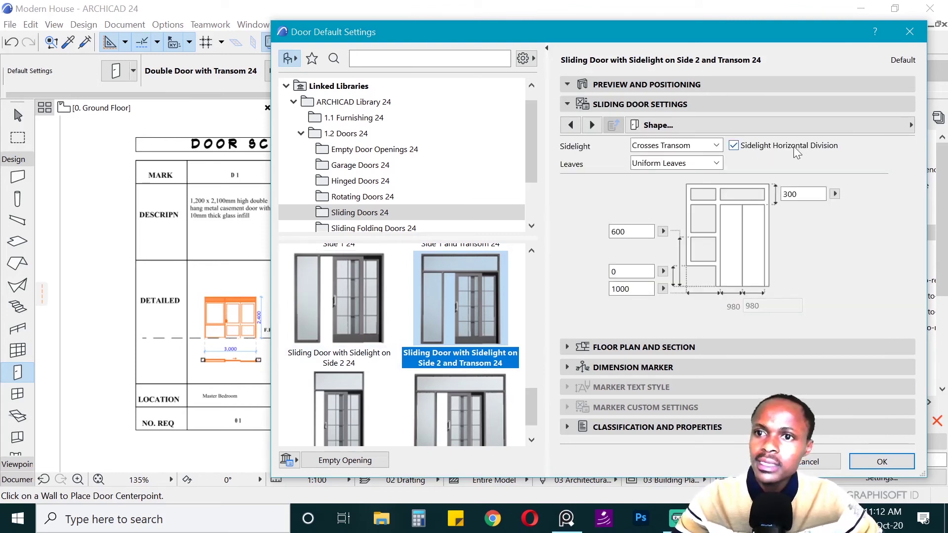
{"action": "key", "text": "Tab"}
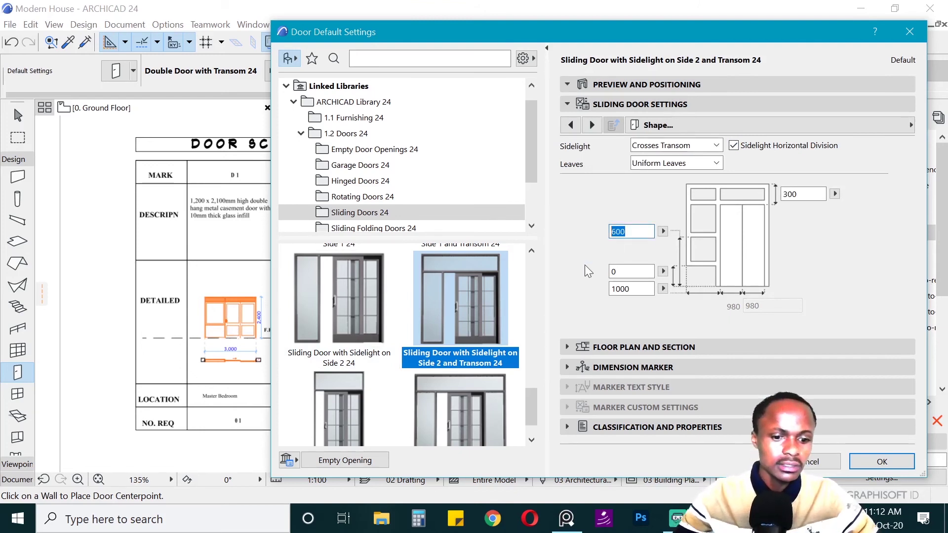
{"action": "type", "text": "750"}
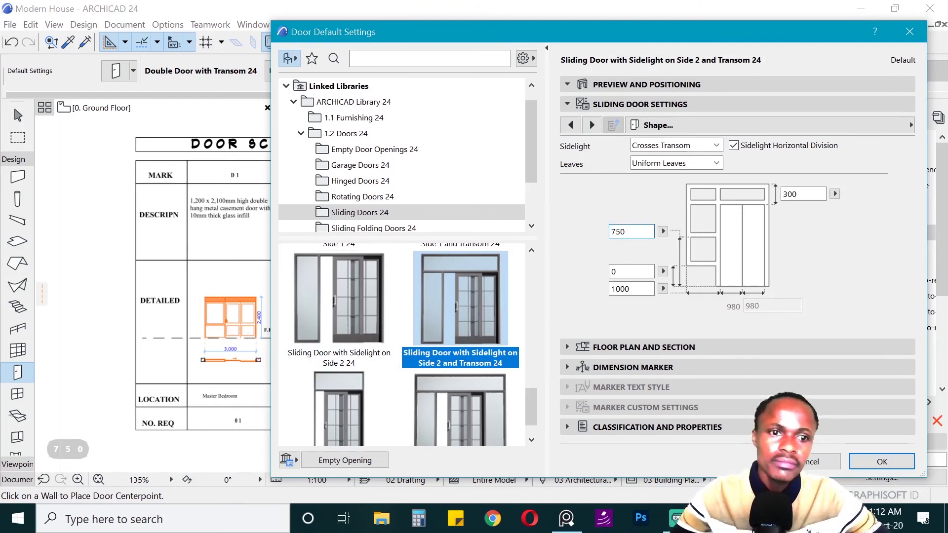
{"action": "key", "text": "Return"}
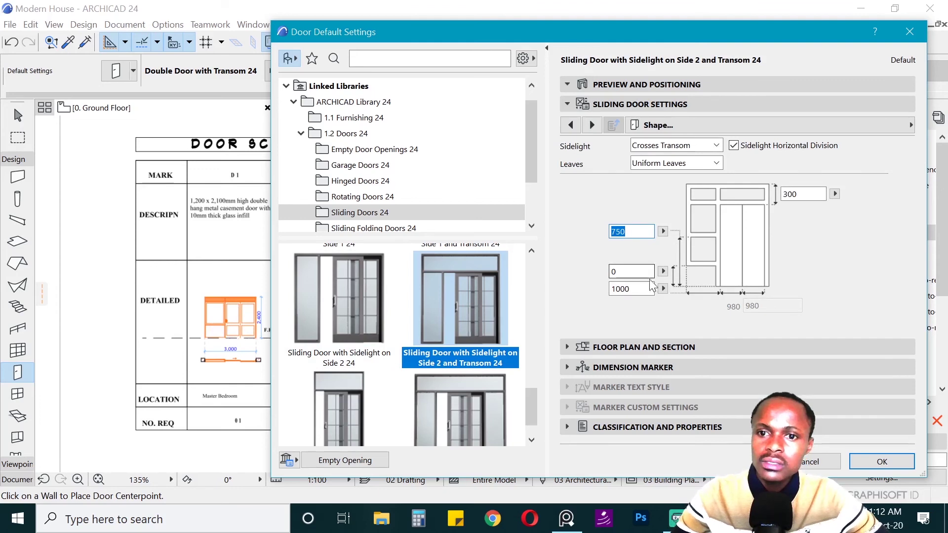
{"action": "left_click", "coordinate": [784, 125]}
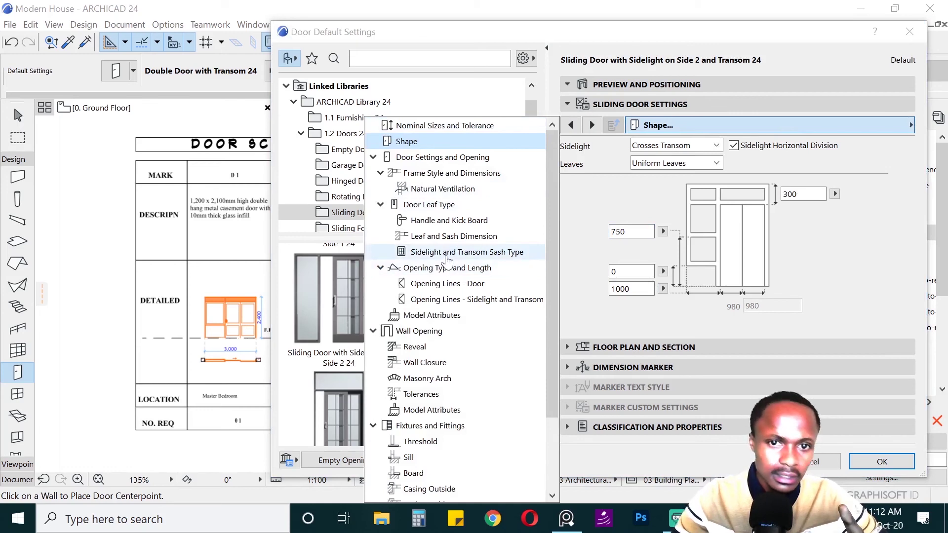
In Sidelight and Transom Sash Type, make the lower sidelight a No Grid sash.
{"action": "left_click", "coordinate": [468, 252]}
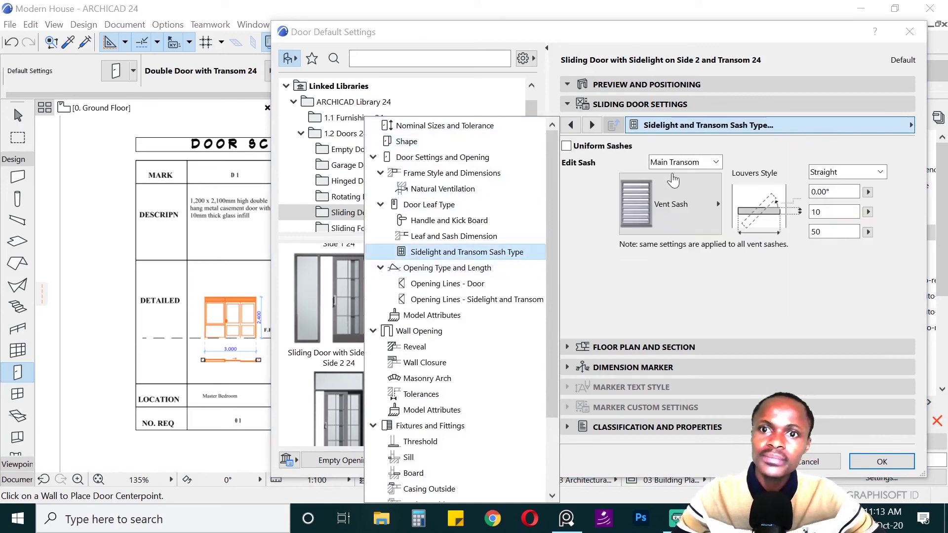
{"action": "left_click", "coordinate": [715, 163]}
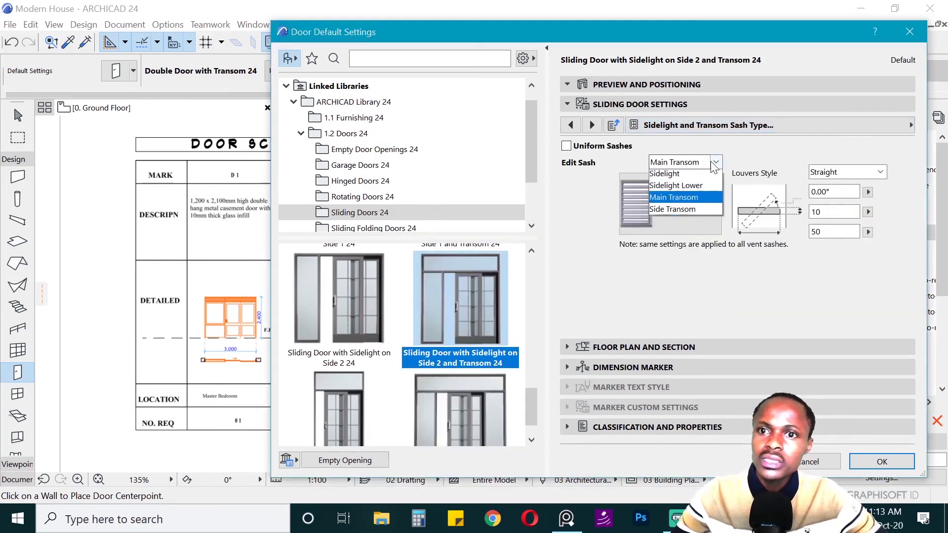
{"action": "left_click", "coordinate": [686, 185]}
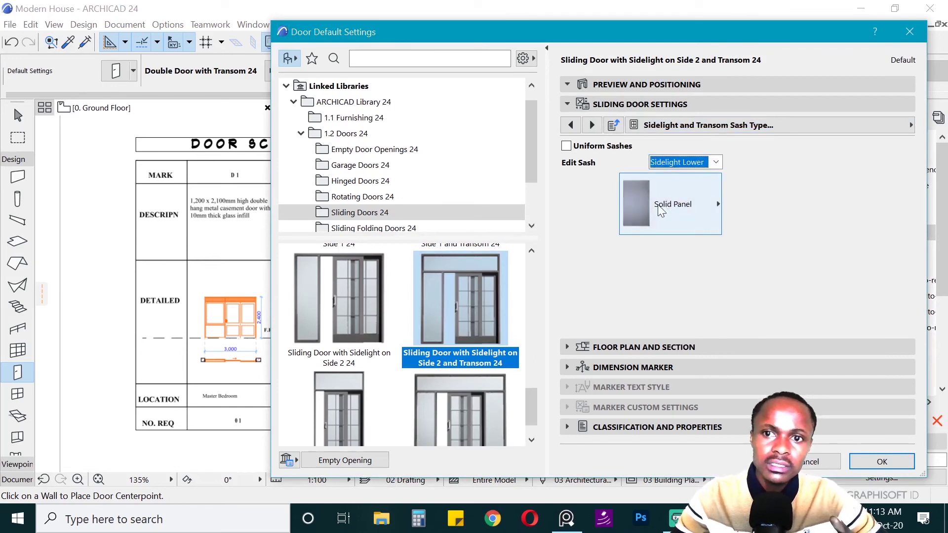
{"action": "left_click", "coordinate": [761, 199]}
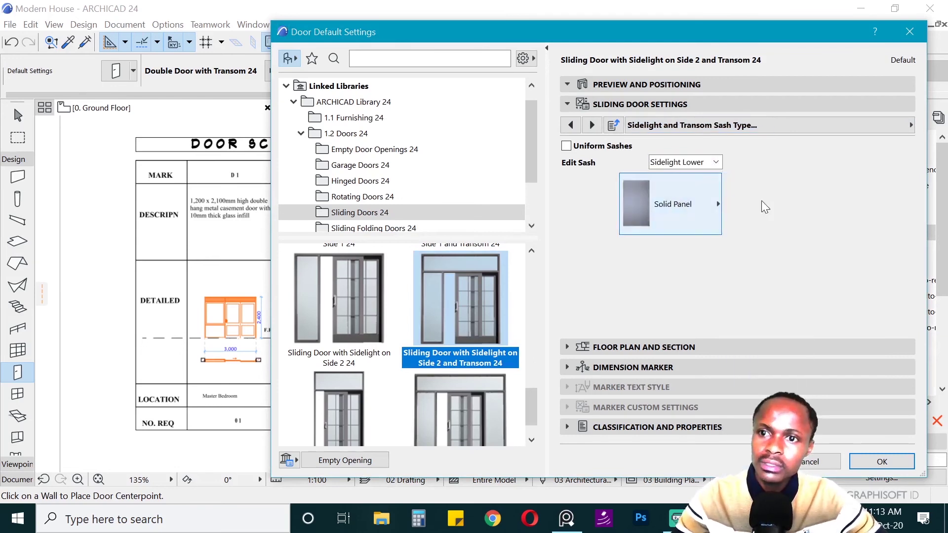
{"action": "left_click", "coordinate": [715, 163]}
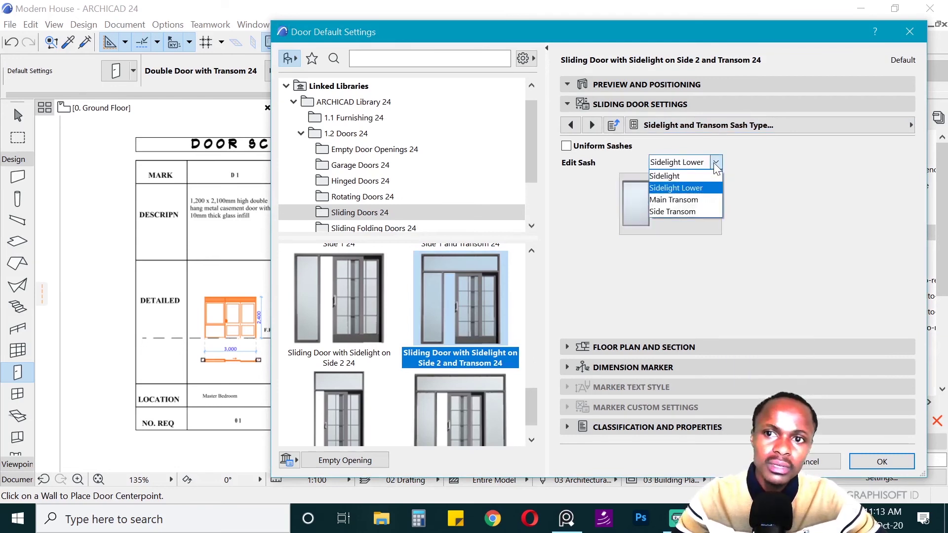
Make the side transom a Vent Sash, checking it against the main transom.
{"action": "left_click", "coordinate": [681, 211]}
{"action": "left_click", "coordinate": [681, 212]}
{"action": "left_click", "coordinate": [729, 246]}
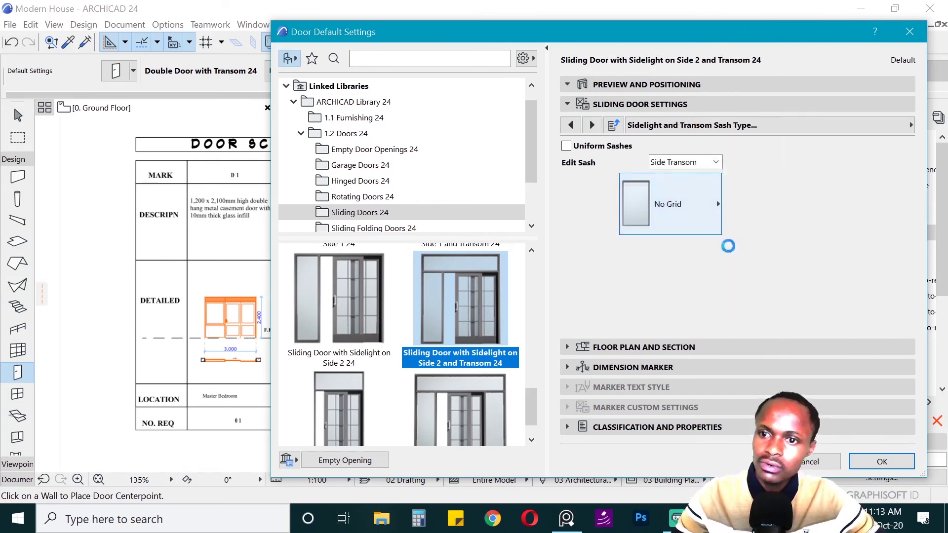
{"action": "left_click", "coordinate": [682, 162]}
{"action": "left_click", "coordinate": [681, 198]}
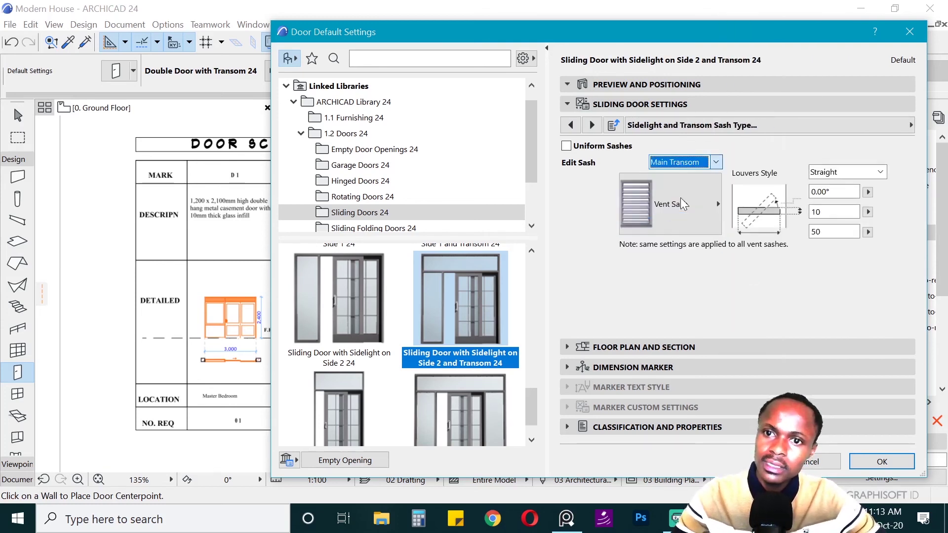
{"action": "left_click", "coordinate": [686, 163]}
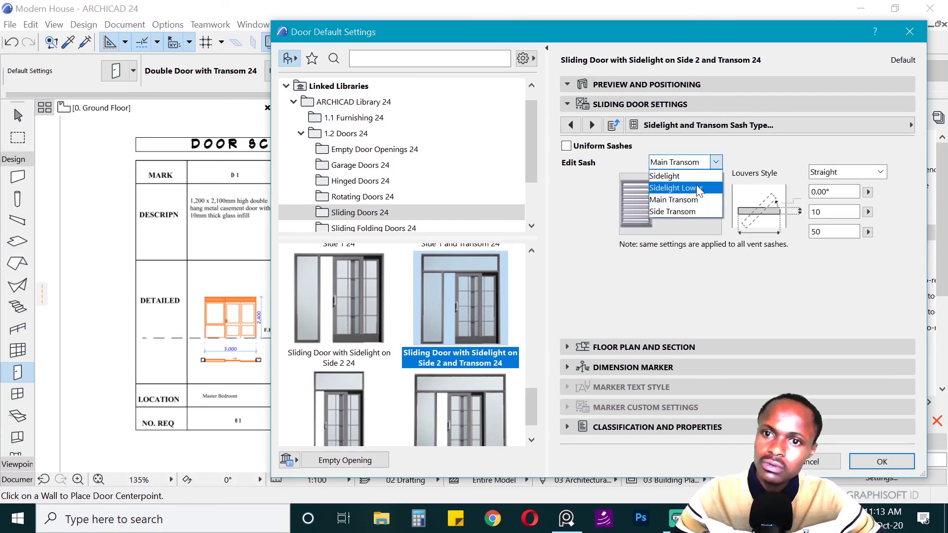
{"action": "left_click", "coordinate": [689, 209]}
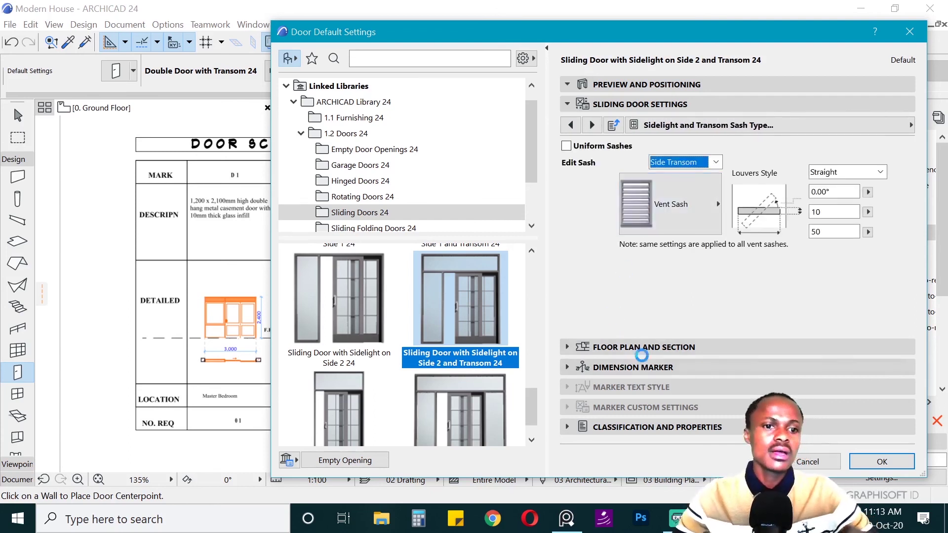
Confirm the sliding door settings and switch to the 1. First floor plan.
{"action": "left_click", "coordinate": [882, 463]}
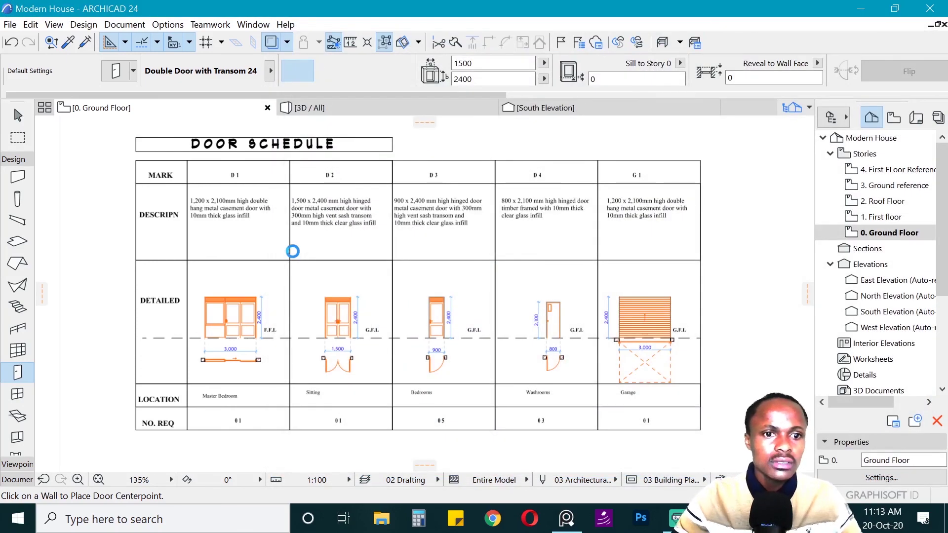
{"action": "scroll", "coordinate": [288, 378], "scroll_direction": "down", "scroll_amount": 5}
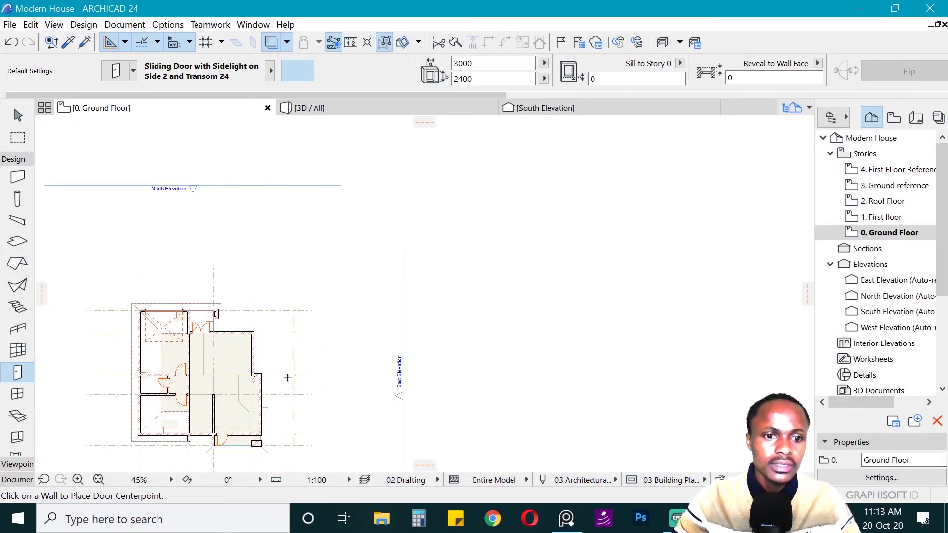
{"action": "scroll", "coordinate": [287, 378], "scroll_direction": "up", "scroll_amount": 5}
{"action": "scroll", "coordinate": [470, 333], "scroll_direction": "down", "scroll_amount": 3}
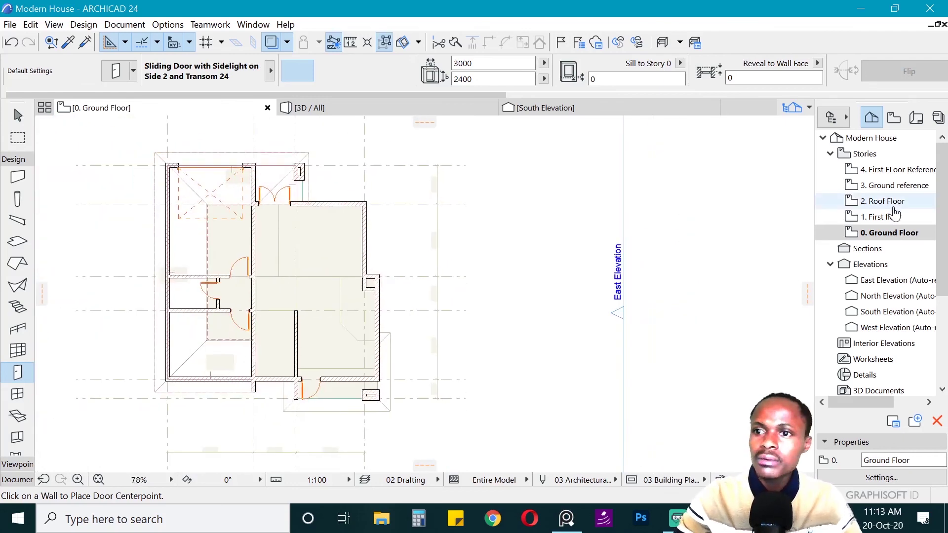
{"action": "double_click", "coordinate": [884, 217]}
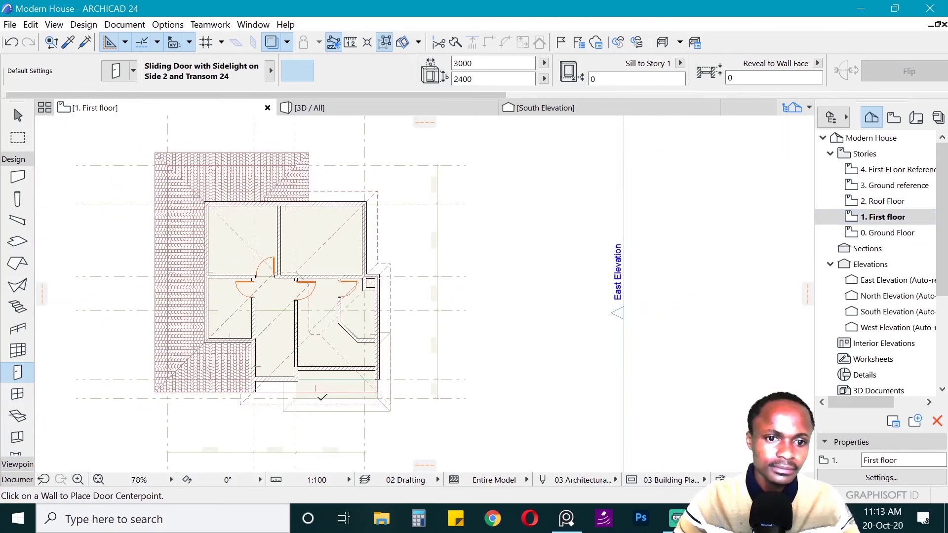
{"action": "scroll", "coordinate": [322, 397], "scroll_direction": "up", "scroll_amount": 3}
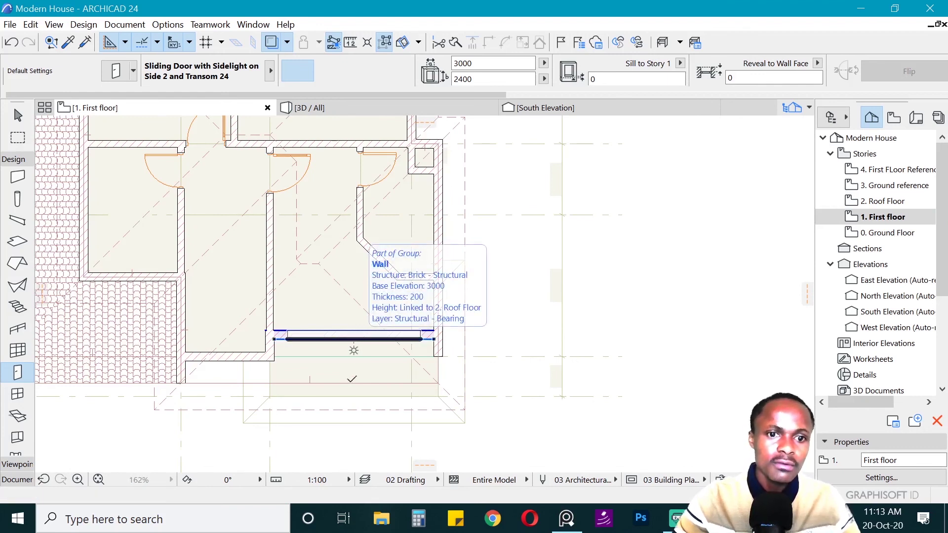
Place the vented sliding door in the first floor's bottom outer wall, setting its opening direction.
{"action": "left_click", "coordinate": [352, 379]}
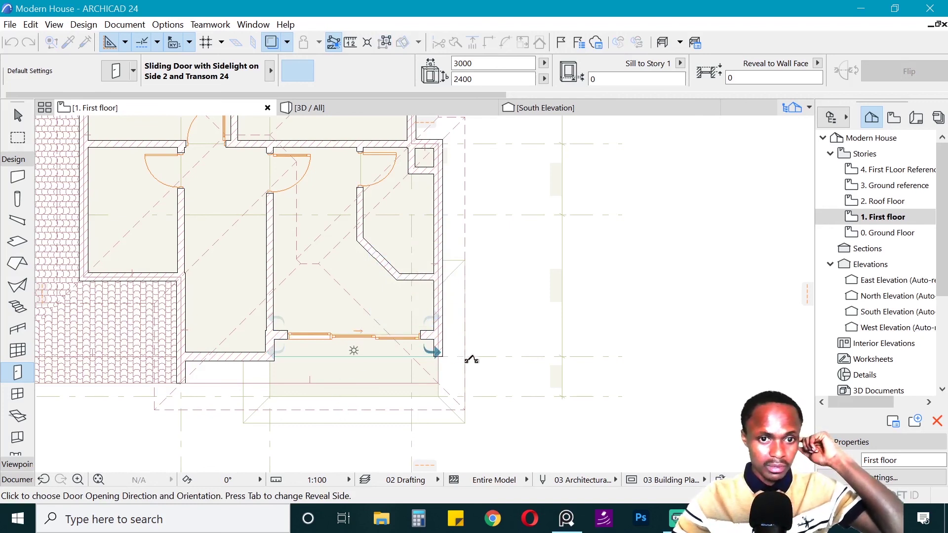
{"action": "left_click", "coordinate": [471, 360]}
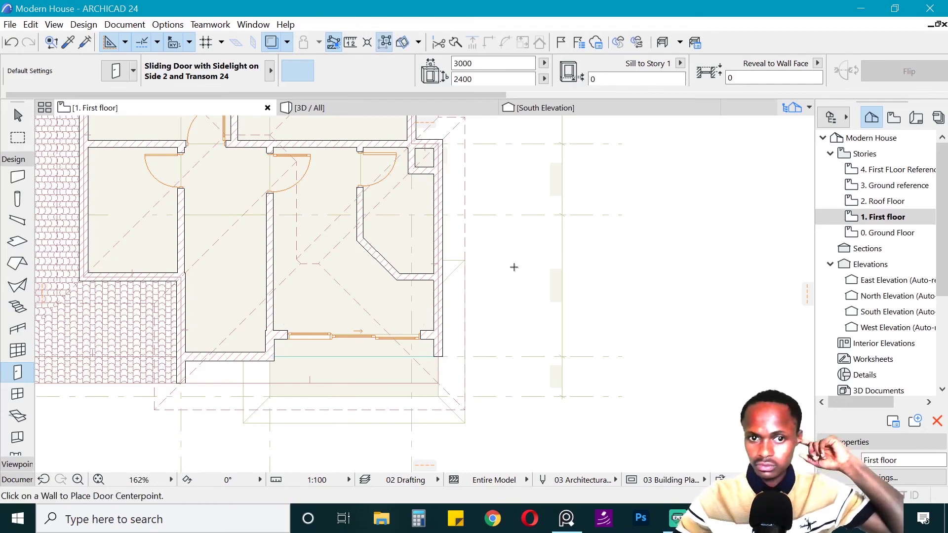
{"action": "scroll", "coordinate": [324, 360], "scroll_direction": "down", "scroll_amount": 3}
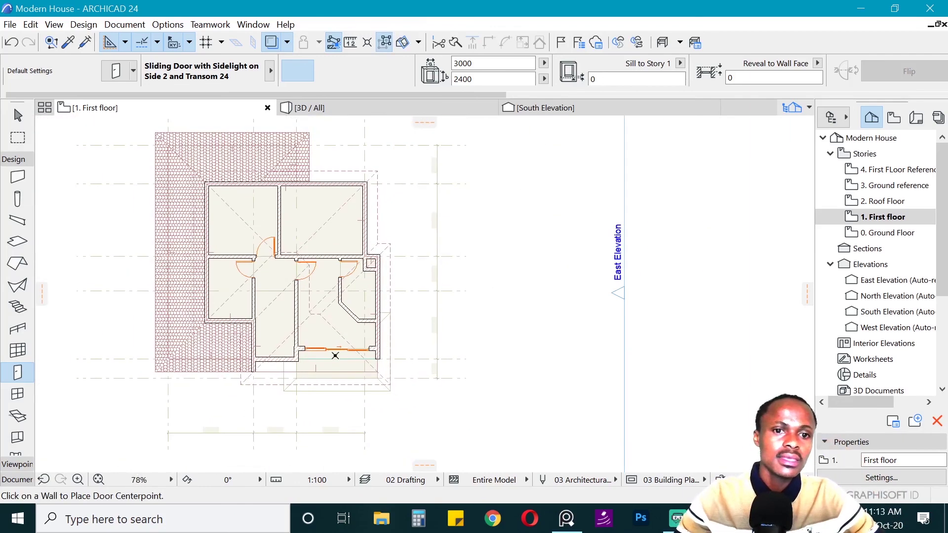
{"action": "scroll", "coordinate": [301, 364], "scroll_direction": "up", "scroll_amount": 3}
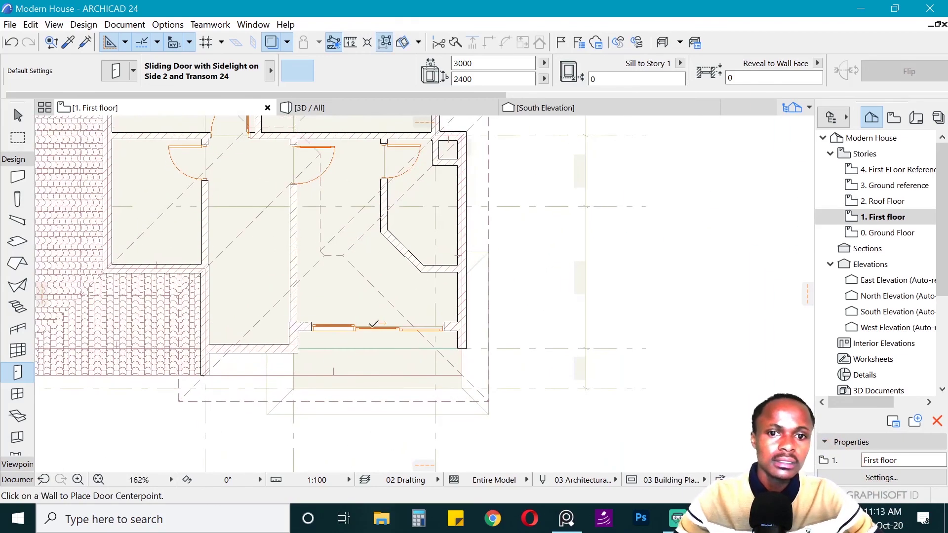
{"action": "scroll", "coordinate": [371, 326], "scroll_direction": "down", "scroll_amount": 4}
{"action": "scroll", "coordinate": [372, 338], "scroll_direction": "down", "scroll_amount": 2}
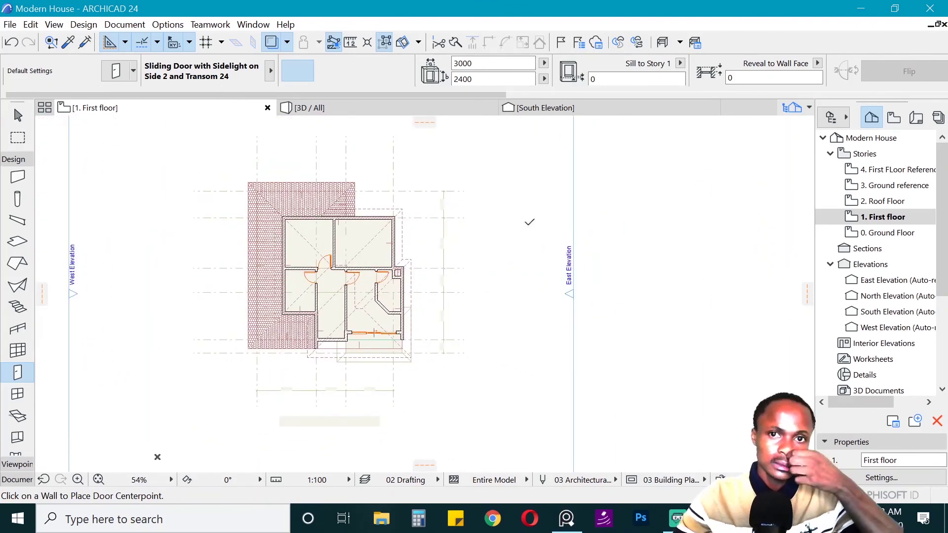
{"action": "scroll", "coordinate": [386, 222], "scroll_direction": "up", "scroll_amount": 2}
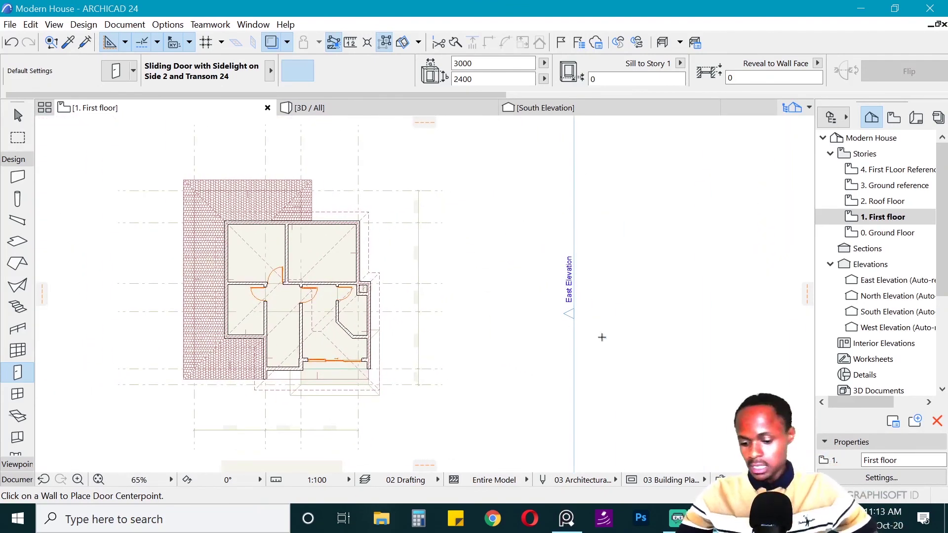